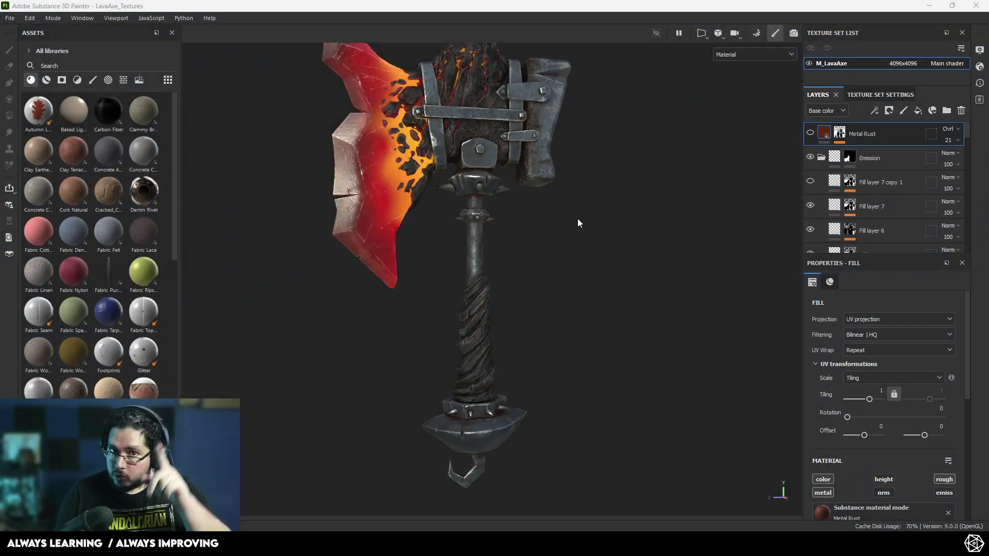
- Switch to Photoshop to review the Metal - Roughness versus Specular - Glossiness chart, and return to Substance 3D Painter
alt+drag(548, 257, 573, 282)
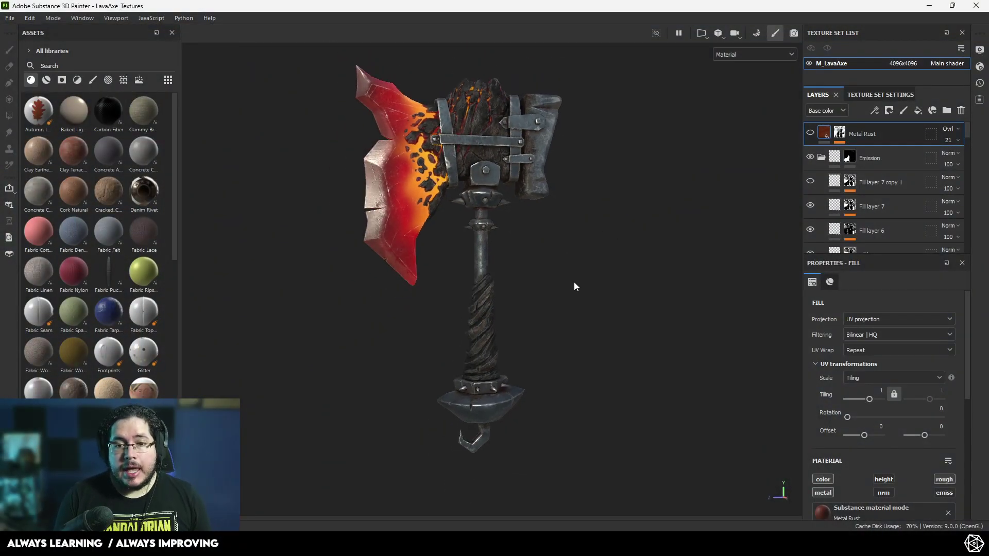
scroll(574, 287, up, 2)
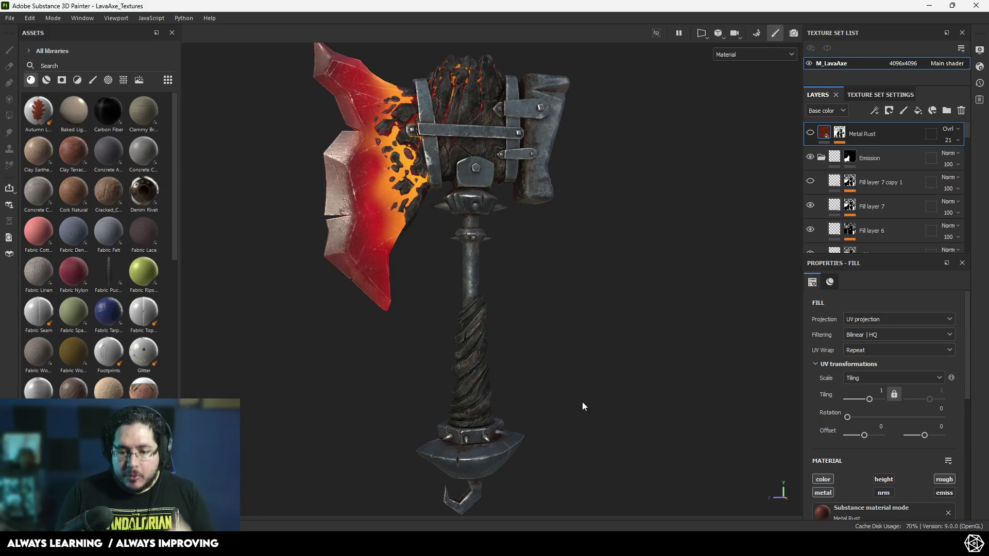
key(alt+Tab)
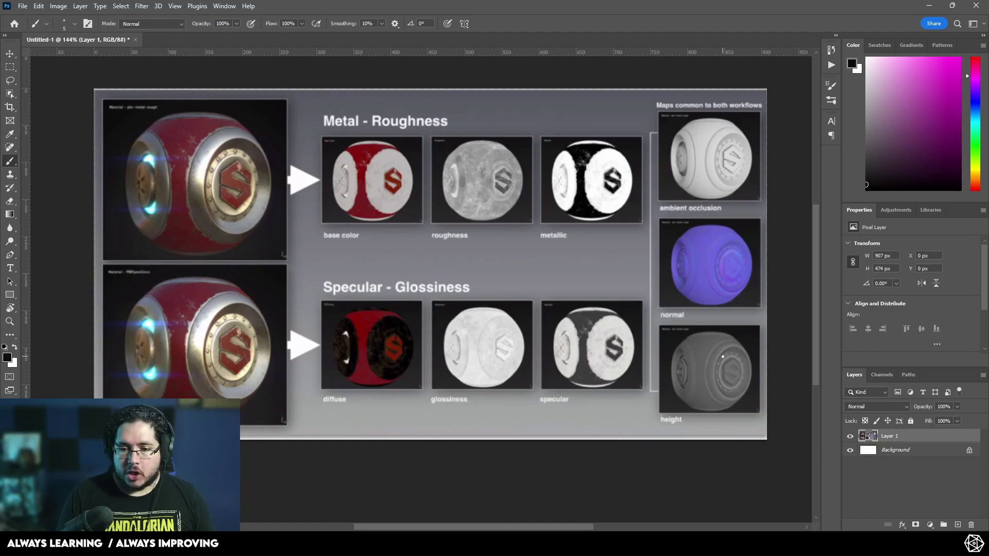
click(931, 5)
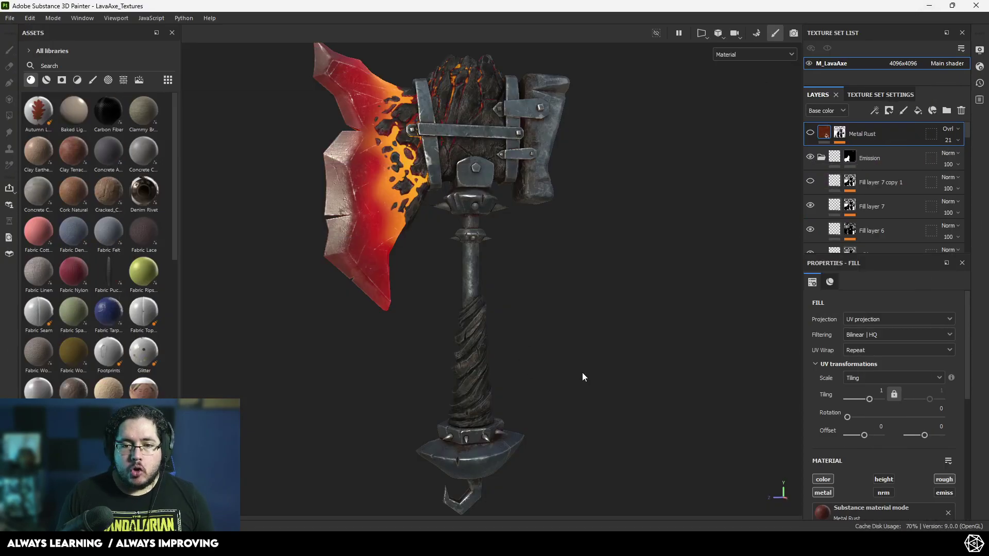
mouse_move(584, 324)
alt+mouse_down()
mouse_move(579, 341)
mouse_move(520, 331)
mouse_move(600, 402)
mouse_move(613, 371)
mouse_move(545, 291)
mouse_move(533, 292)
mouse_move(598, 322)
alt+mouse_up()
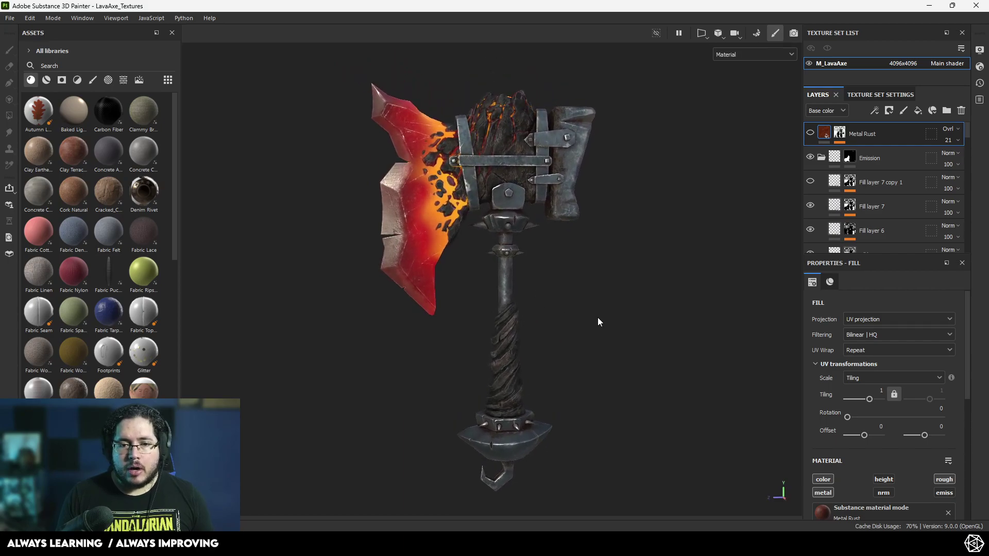
alt+drag(585, 288, 562, 297)
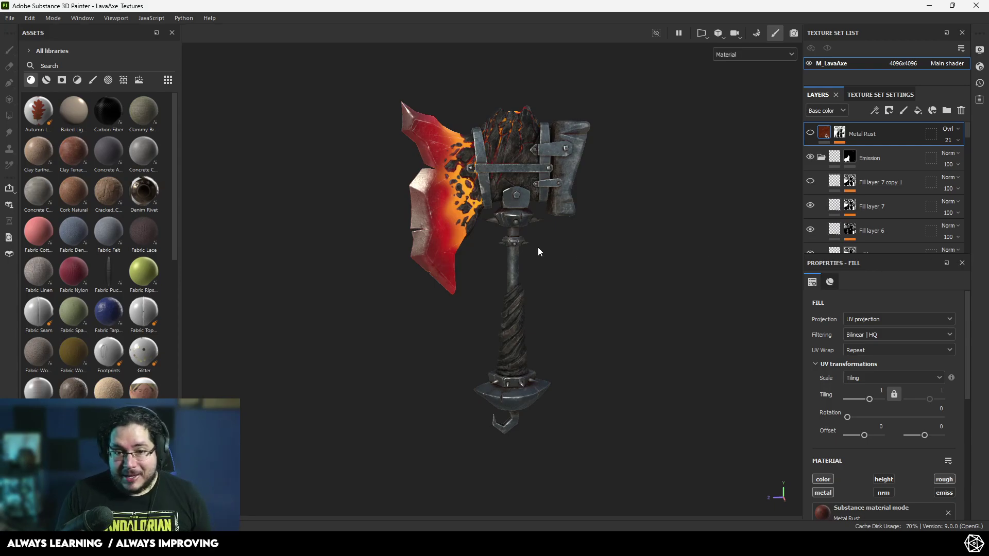
scroll(561, 236, up, 2)
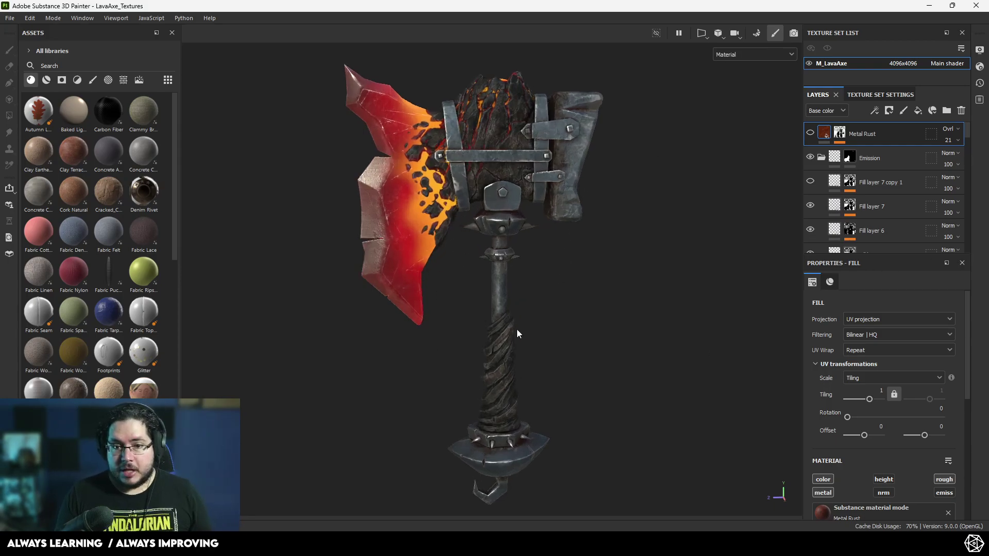
scroll(875, 155, down, 5)
scroll(888, 158, down, 6)
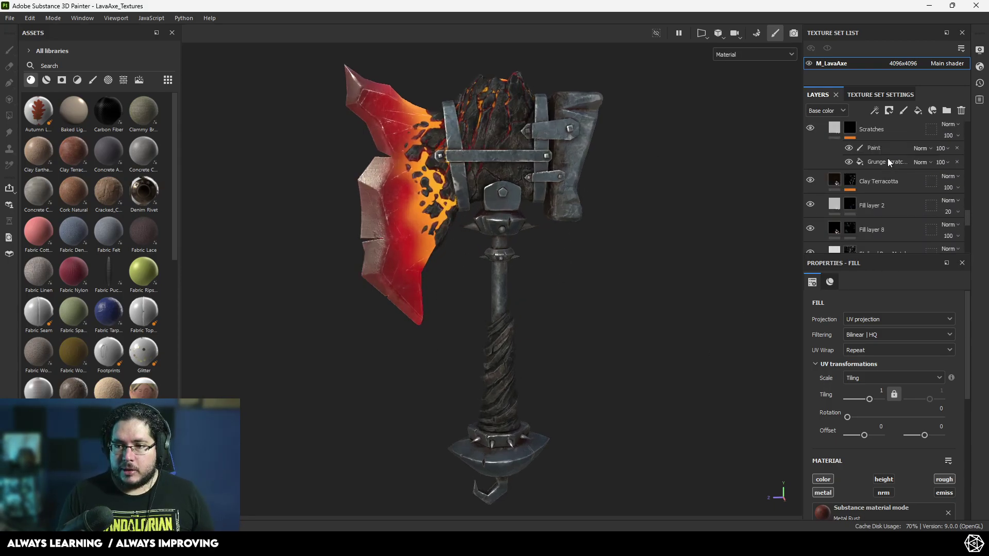
scroll(888, 159, up, 3)
scroll(490, 228, up, 2)
scroll(501, 215, down, 4)
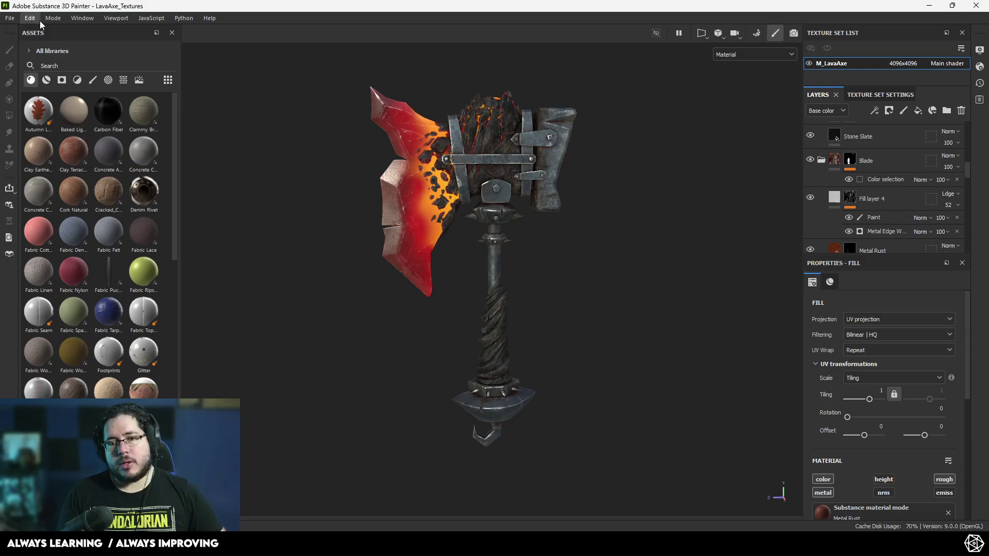
- Open the texture export settings and choose Unreal Engine 4 (Packed) as the output template
click(11, 20)
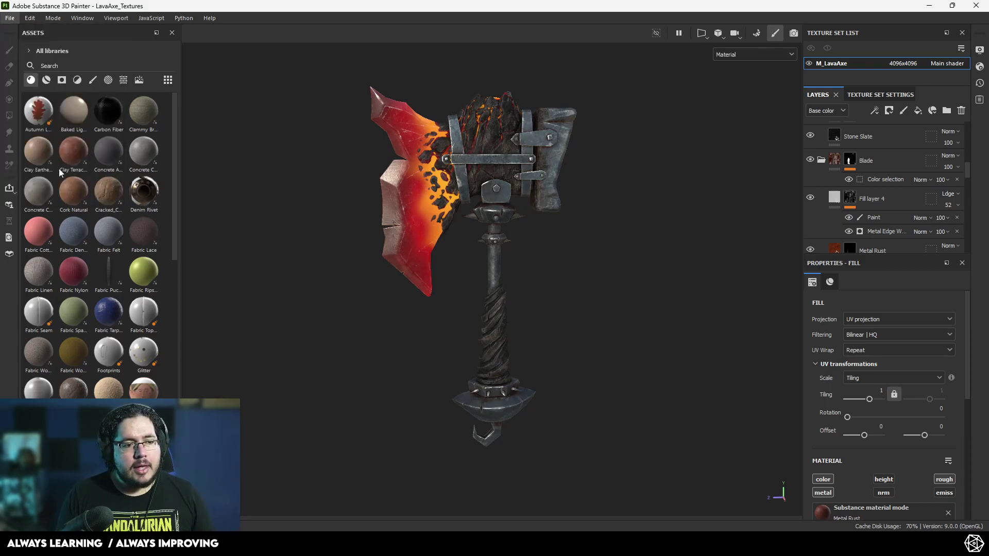
key(ctrl+shift+e)
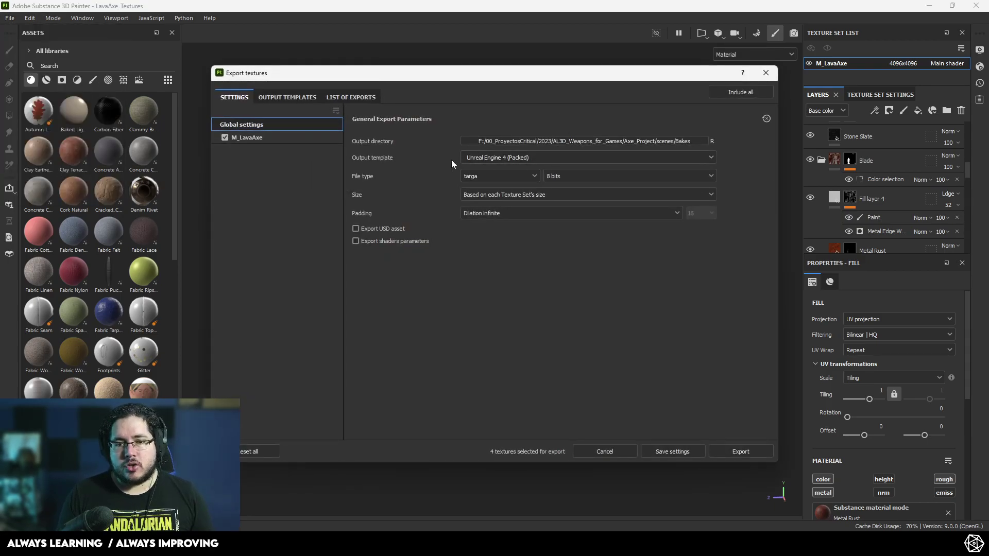
click(472, 160)
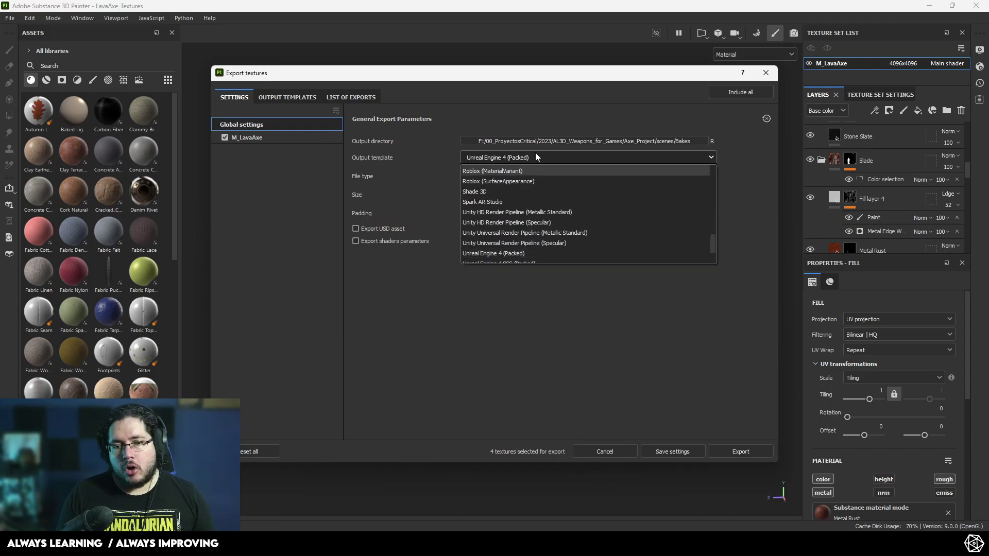
scroll(531, 204, up, 8)
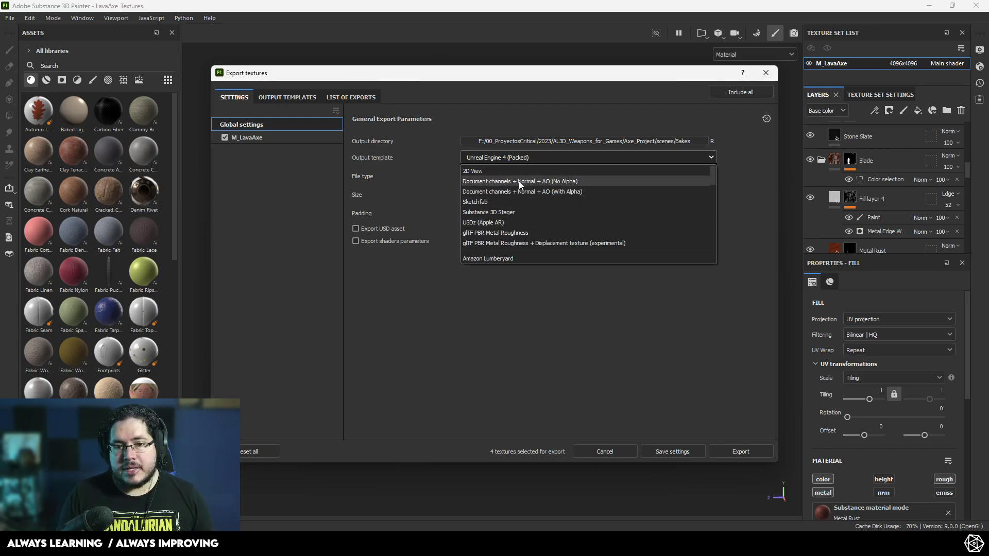
scroll(509, 185, down, 5)
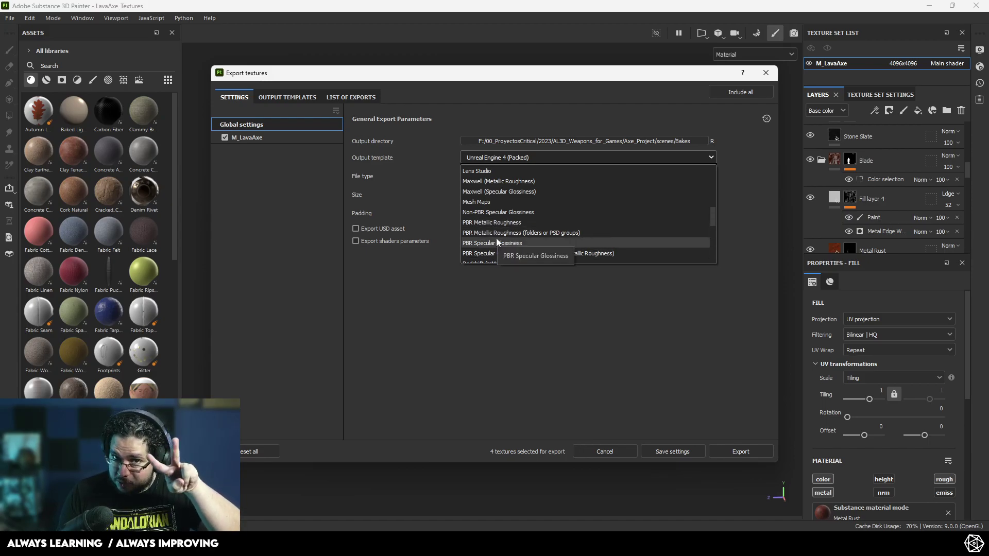
scroll(534, 200, down, 1)
scroll(535, 199, down, 5)
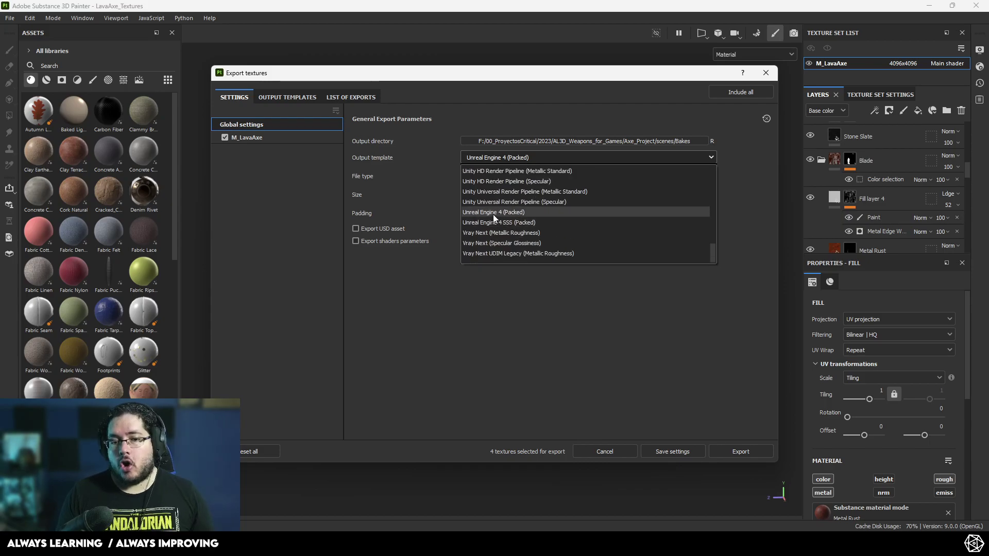
click(490, 212)
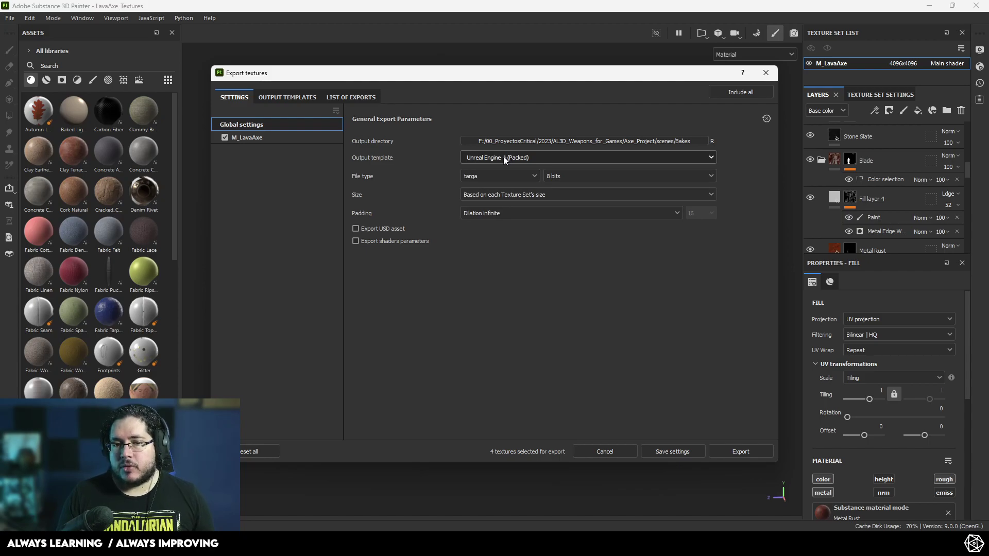
- Review the list of textures for export and the output maps defined in the Unreal Engine 4 (Packed) preset
click(350, 97)
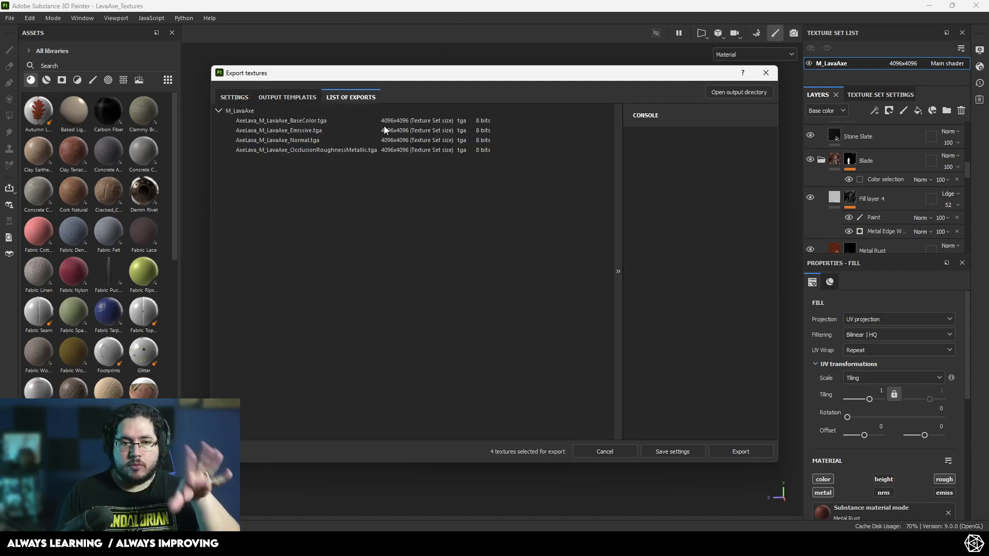
click(289, 97)
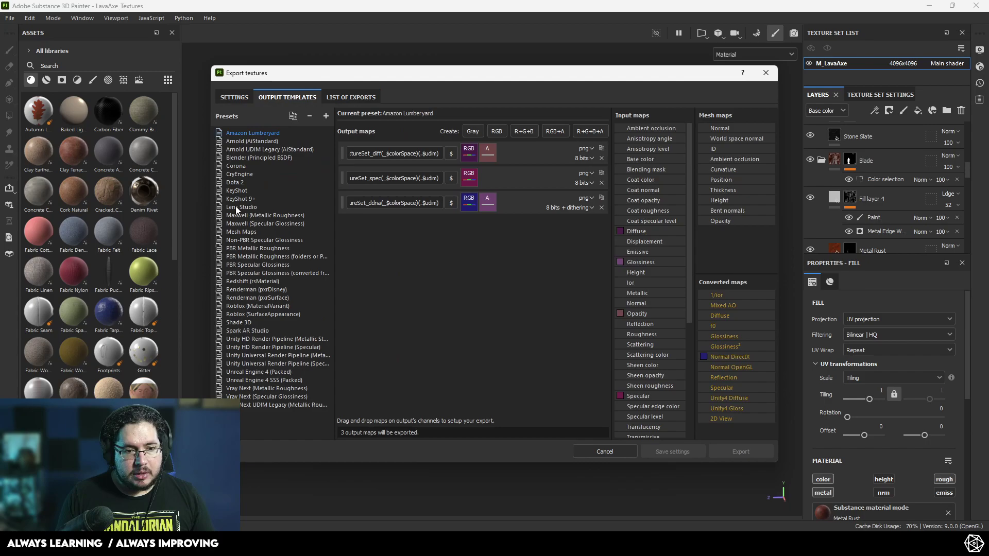
click(264, 371)
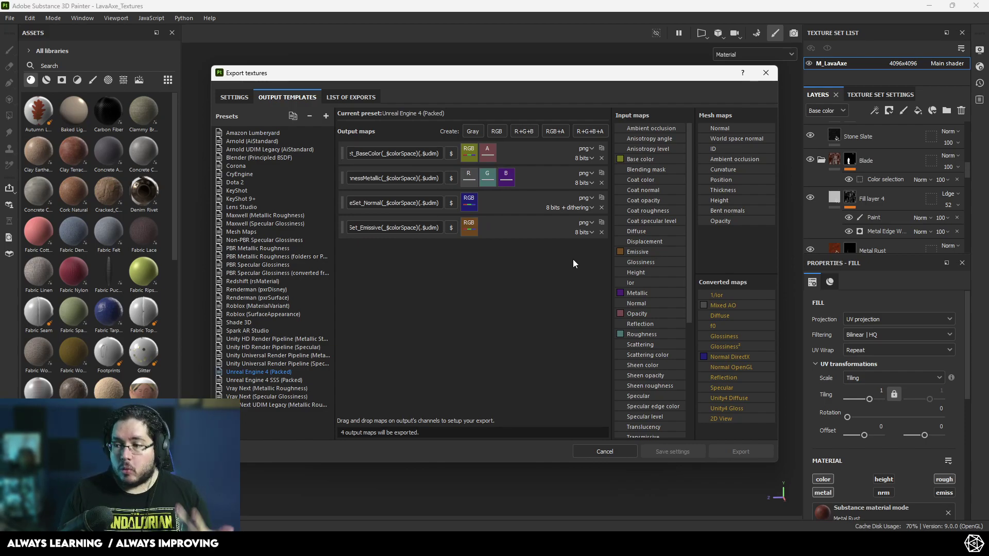
click(361, 177)
triple_click(423, 177)
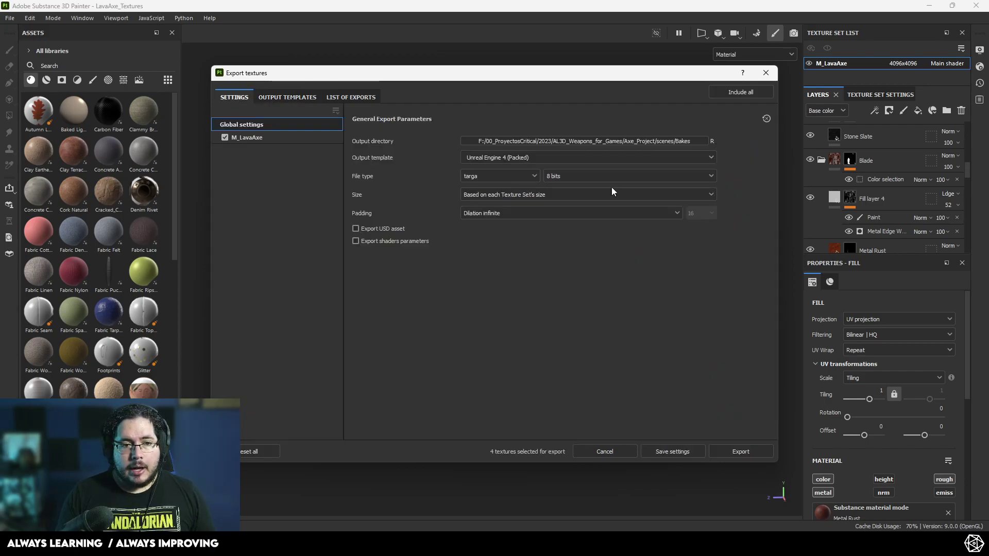
- Set the output directory to the Desktop and export the M_LavaAxe textures as 8-bit targa files
click(584, 142)
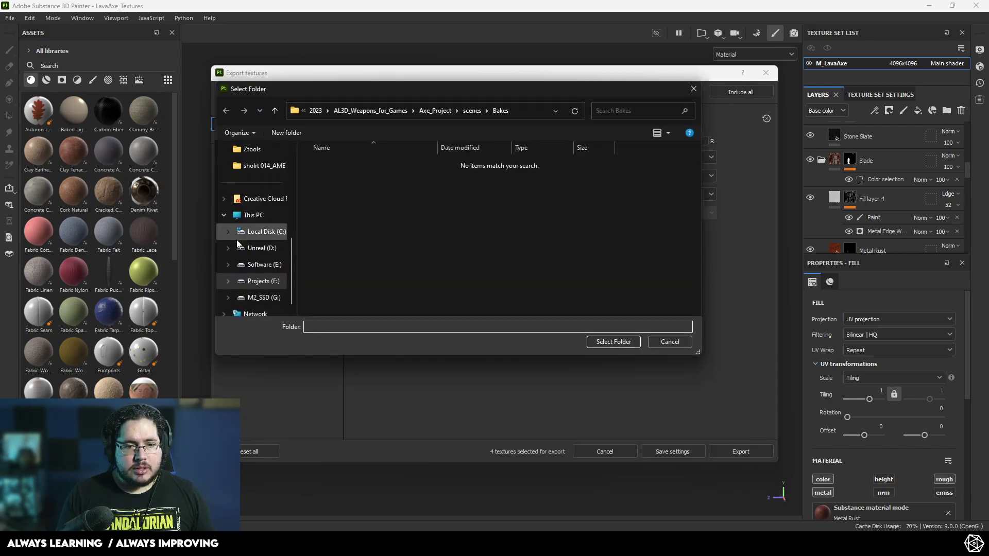
scroll(252, 217, up, 2)
click(255, 198)
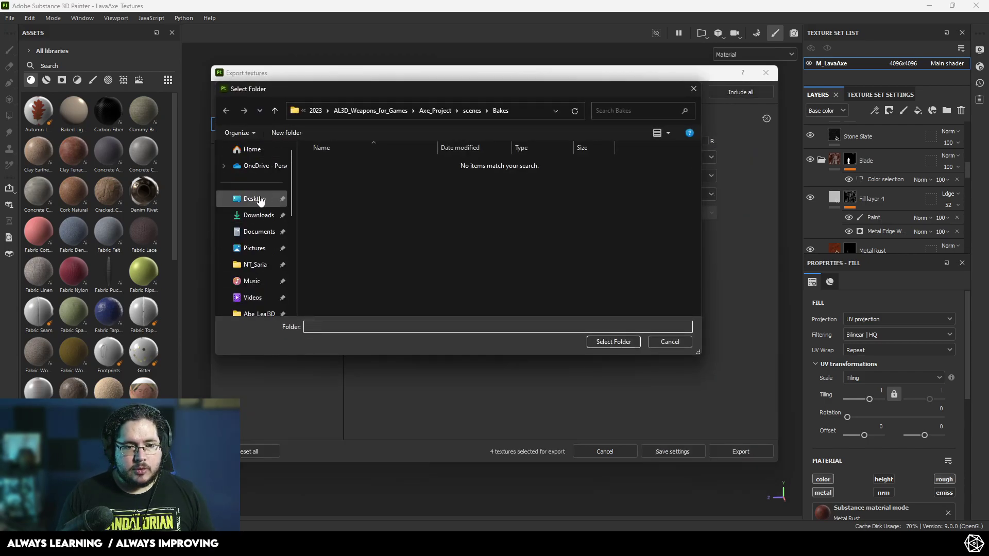
click(613, 342)
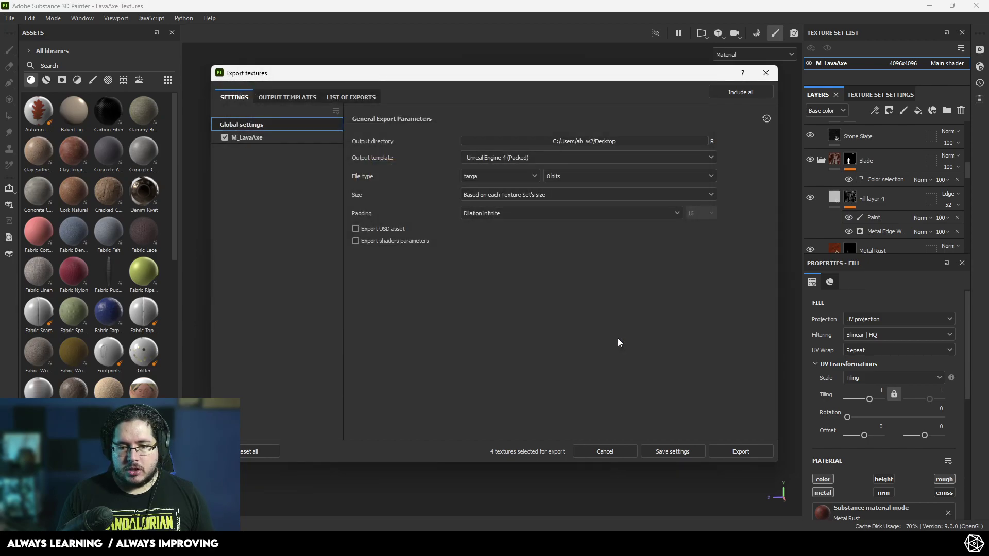
click(741, 452)
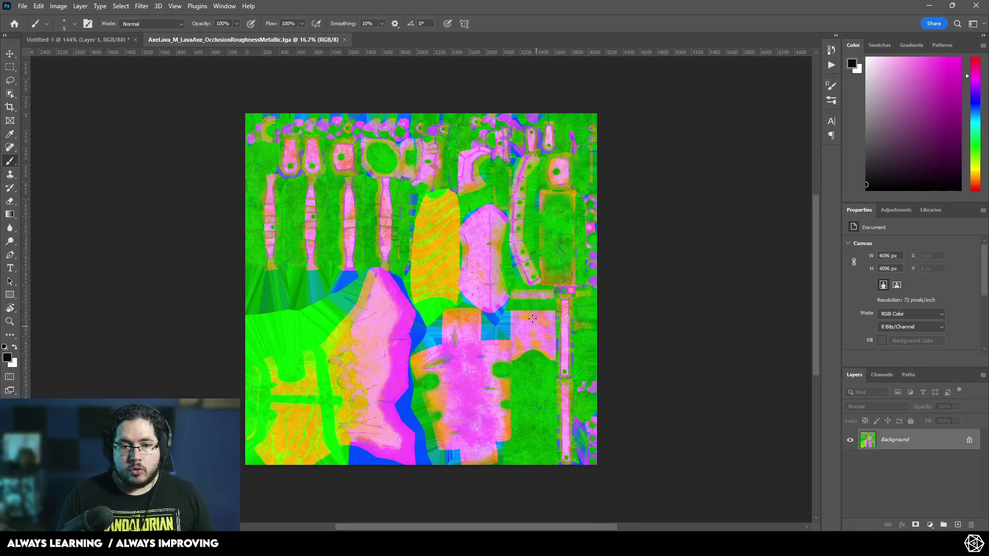
- Open the exported OcclusionRoughnessMetallic texture in Photoshop and inspect its red channel on its own
alt+scroll(470, 314, up, 2)
alt+scroll(463, 267, down, 3)
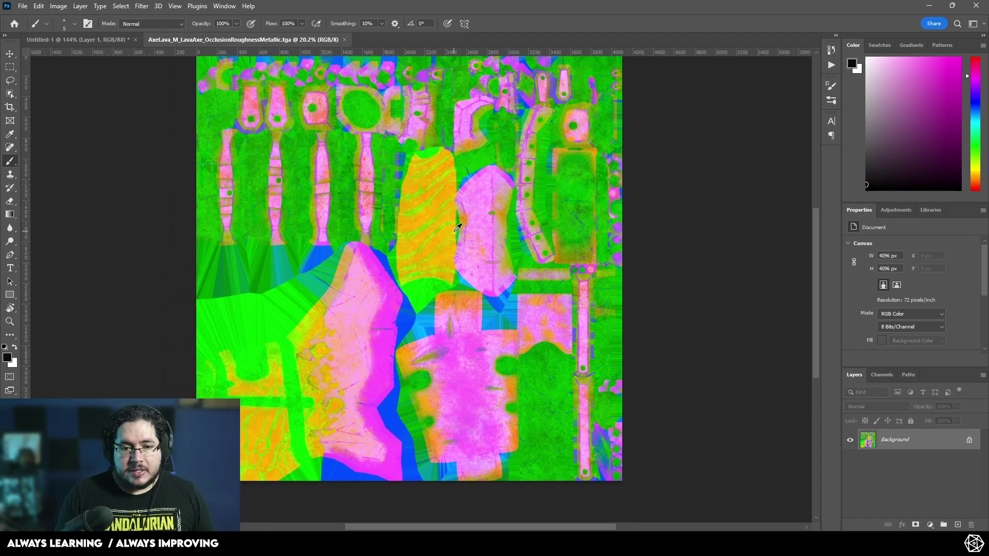
alt+scroll(462, 237, up, 2)
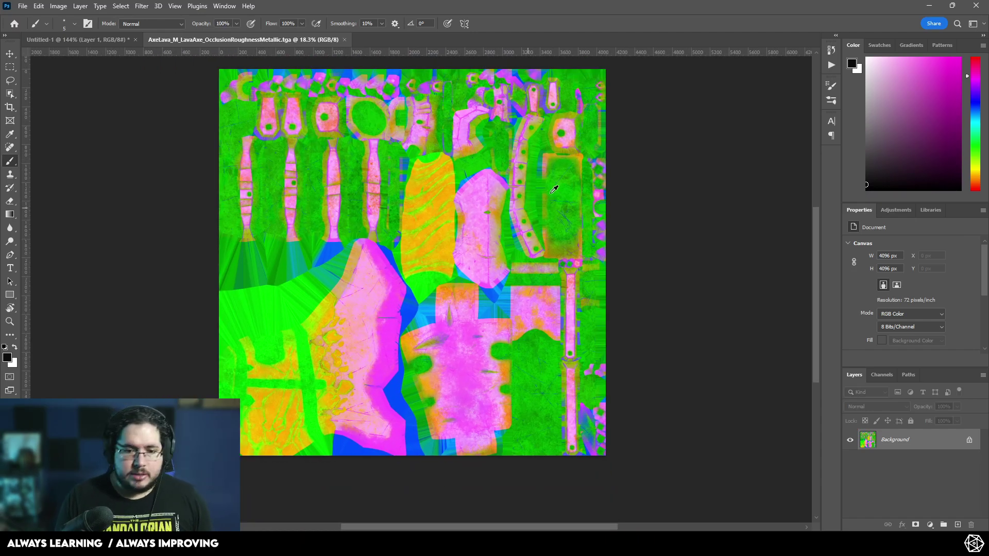
click(882, 377)
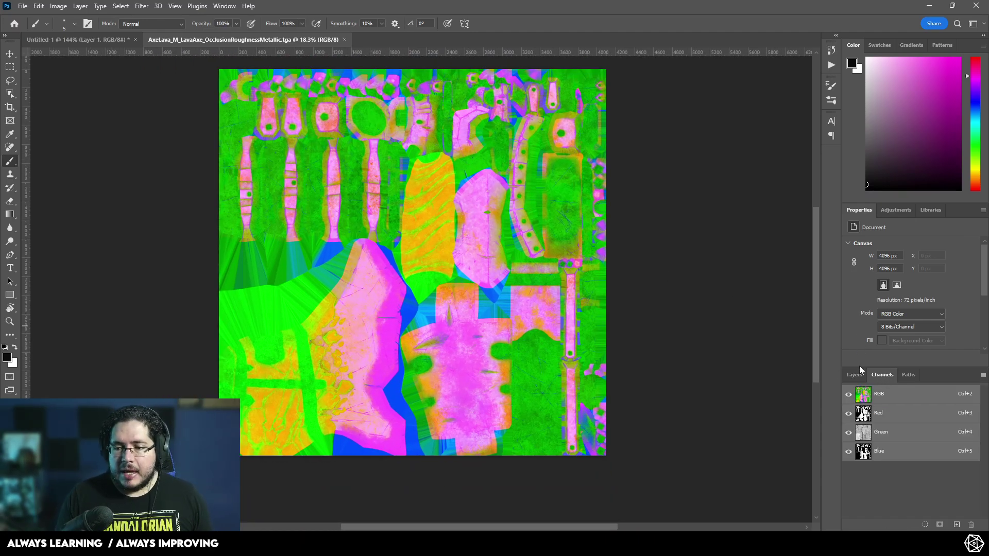
click(893, 414)
alt+scroll(323, 366, up, 11)
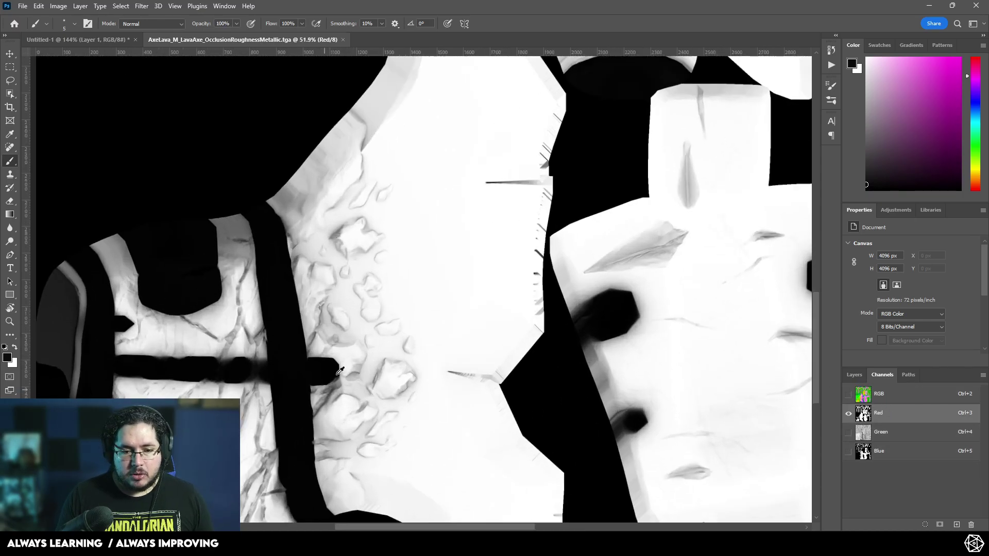
drag(397, 283, 283, 312)
drag(616, 287, 484, 418)
alt+scroll(505, 279, down, 3)
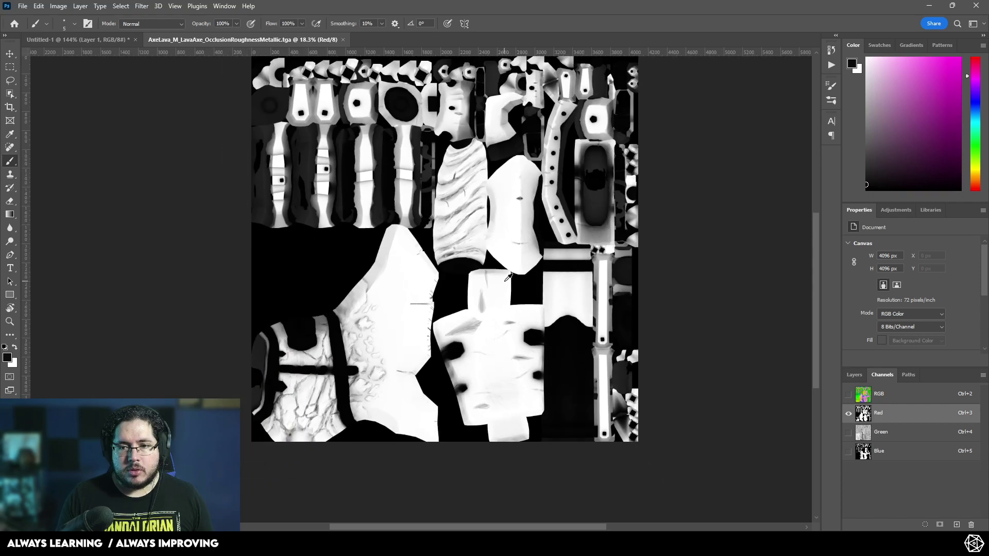
- Inspect the texture's green and blue channels one at a time, and restore the full RGB composite display
click(903, 429)
alt+scroll(453, 247, up, 5)
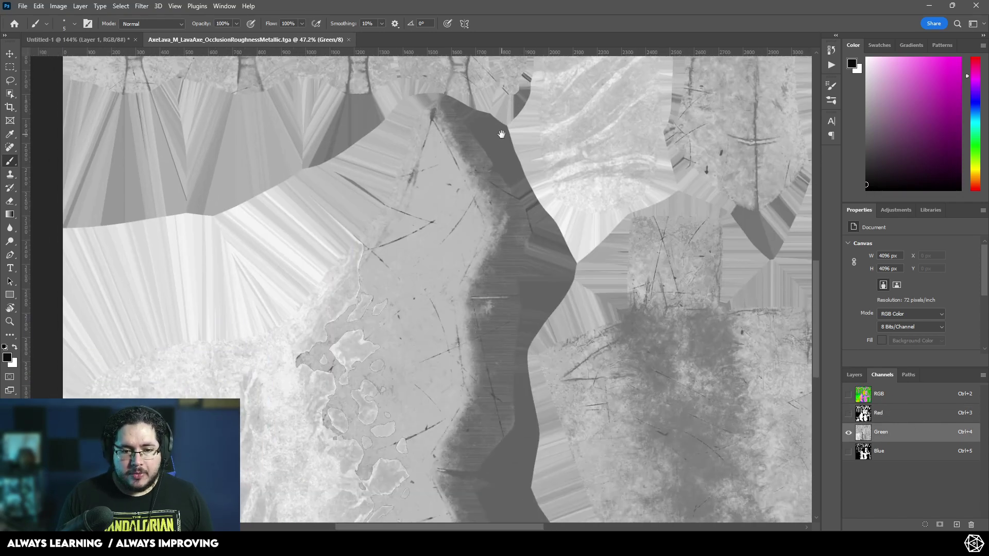
drag(484, 299, 516, 165)
click(893, 454)
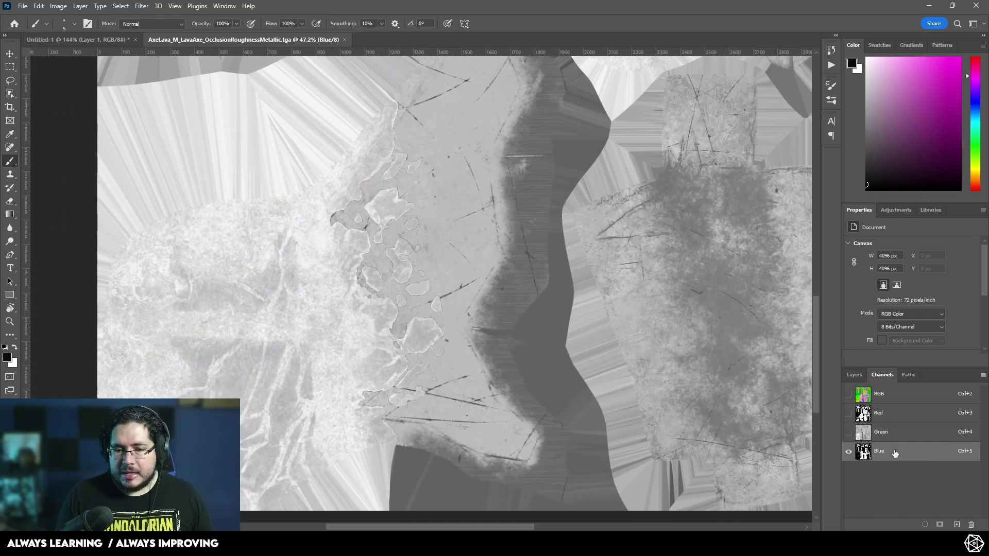
alt+scroll(498, 233, down, 3)
alt+scroll(497, 233, down, 3)
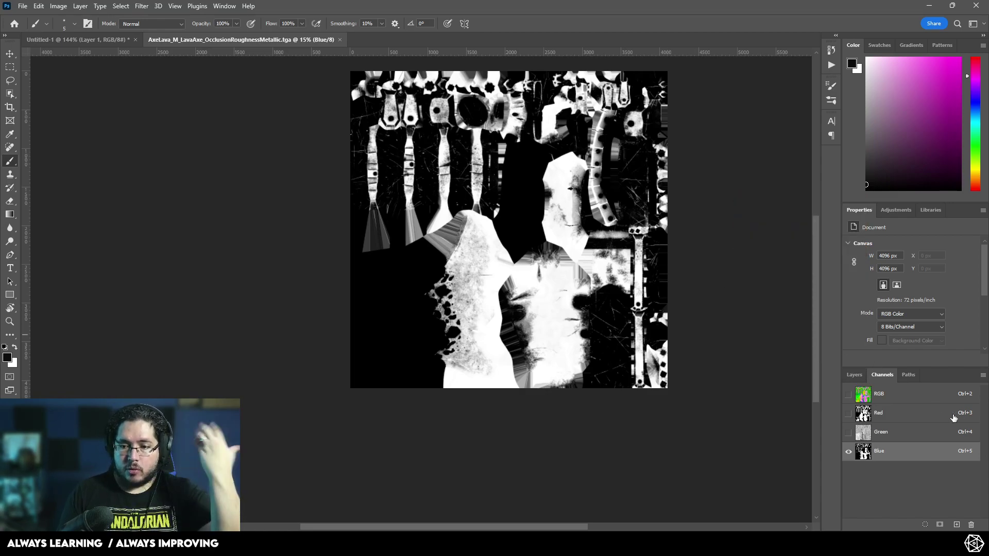
click(848, 394)
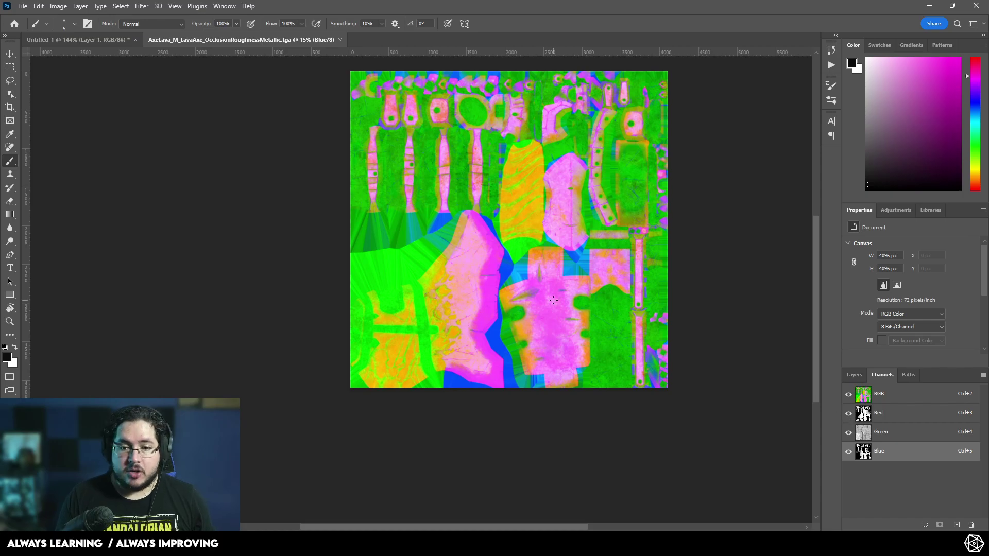
- Switch to Substance 3D Painter, set the output template to Arnold (AiStandard), and review its list of exports
key(alt+Tab)
click(235, 97)
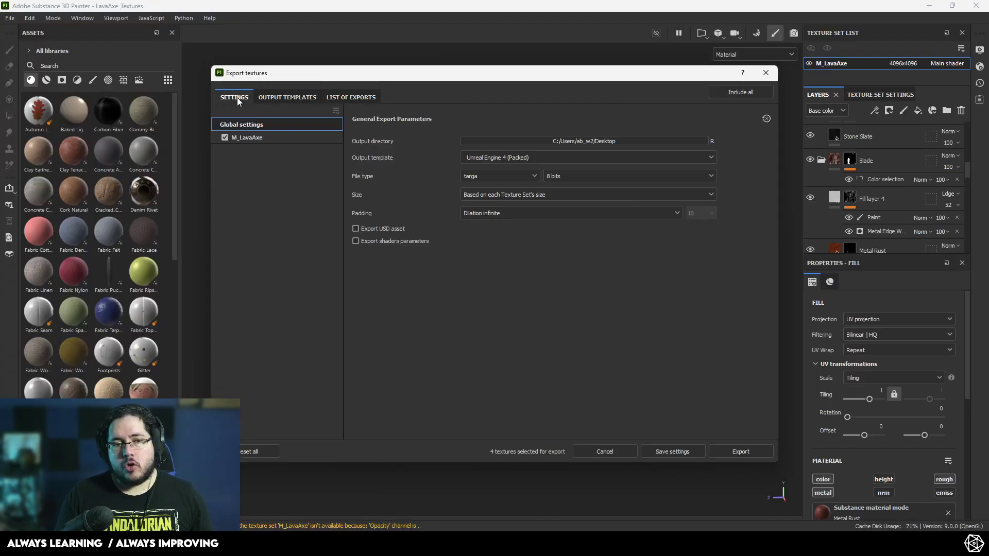
click(480, 158)
scroll(491, 239, up, 10)
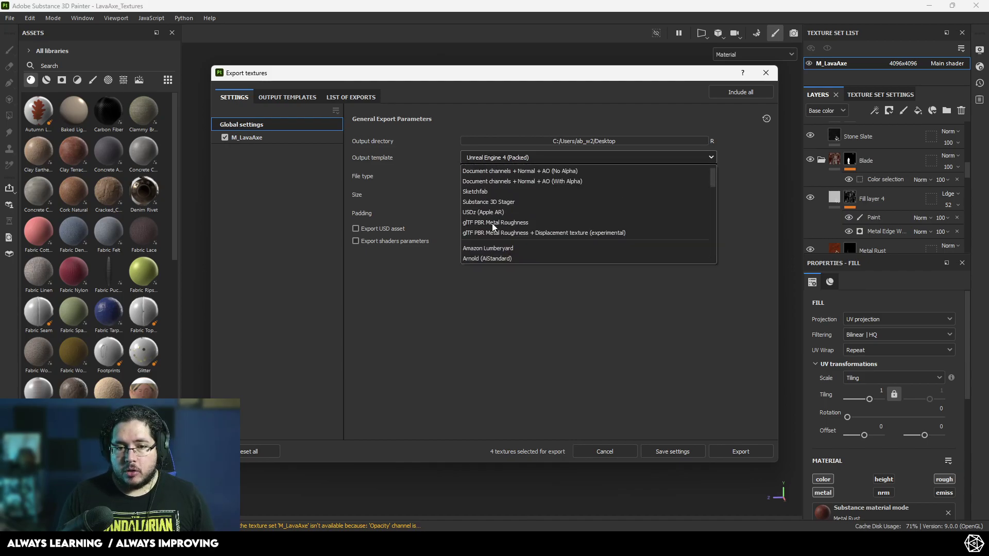
scroll(492, 227, down, 2)
click(490, 228)
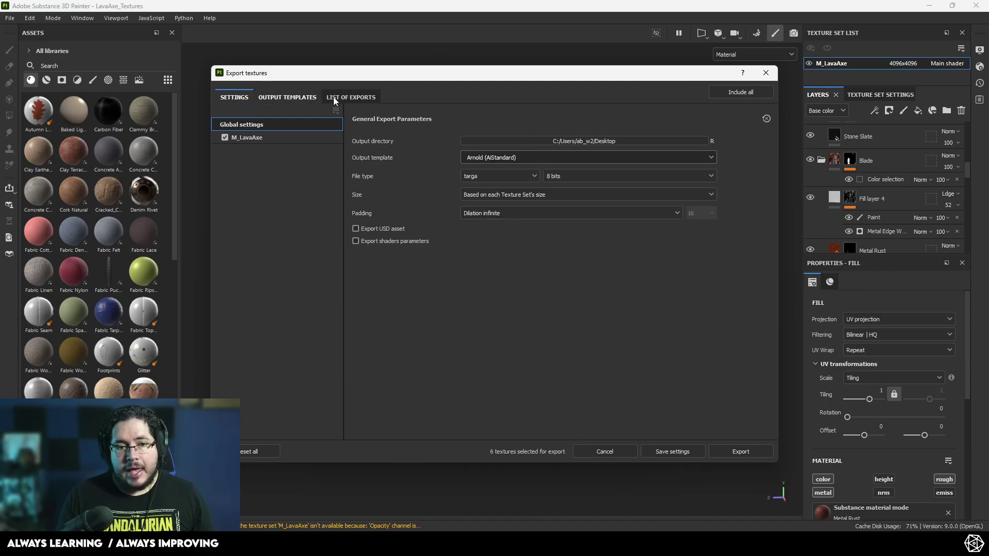
click(361, 98)
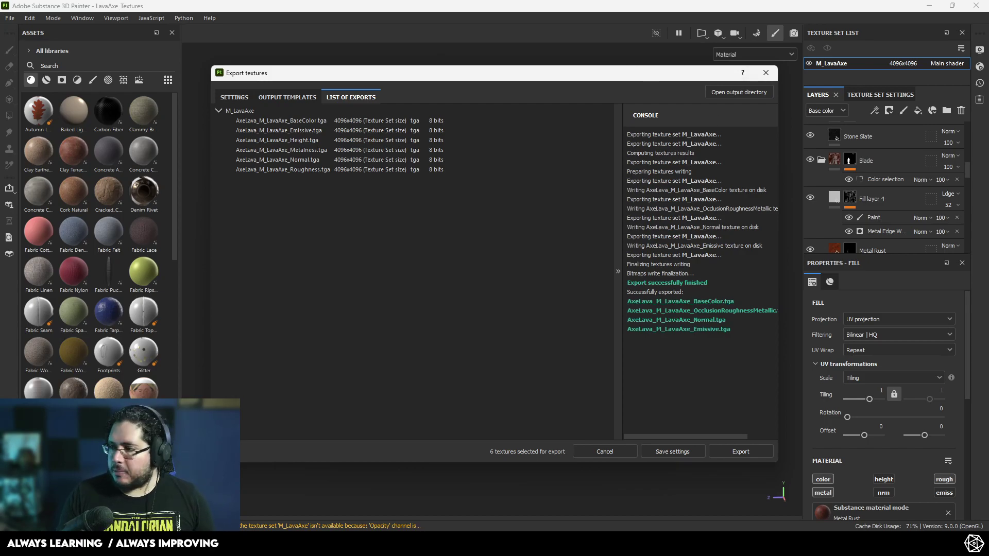
- Switch to Maya, select the VolcanoeBlade axe mesh, and open the UV Editor
key(alt+Tab)
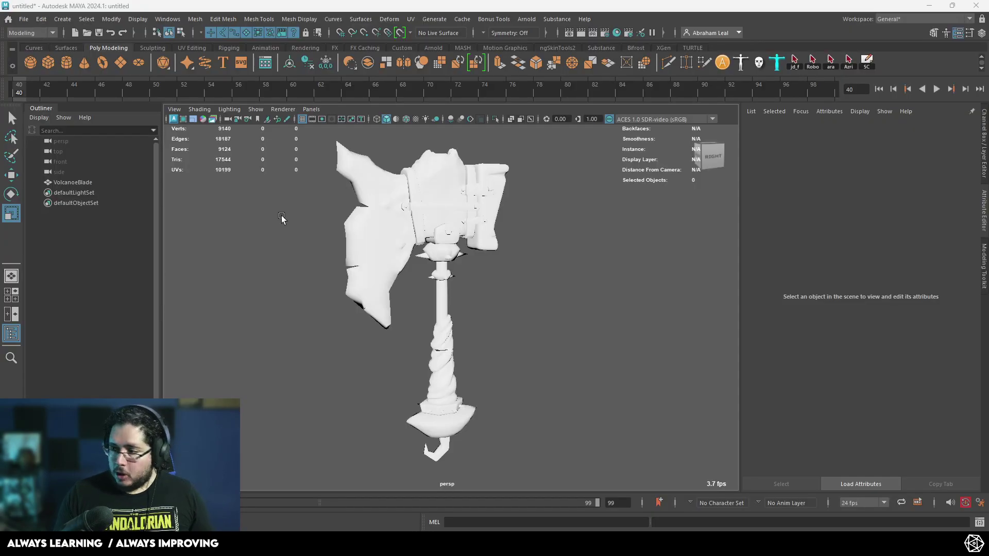
click(451, 210)
mouse_move(451, 210)
alt+mouse_down()
mouse_move(373, 217)
mouse_move(448, 218)
alt+mouse_up()
alt+right_drag(448, 218, 393, 218)
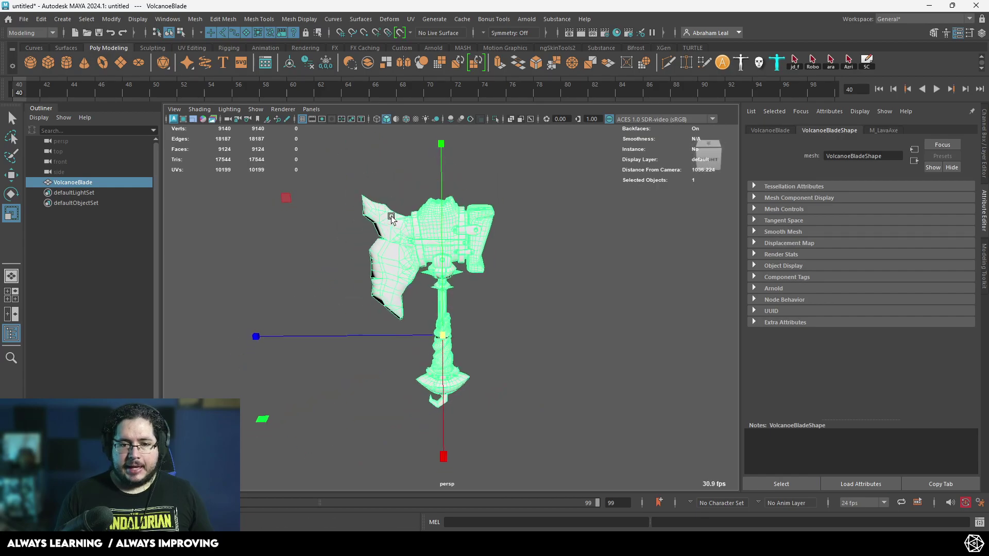
alt+middle_drag(392, 219, 409, 208)
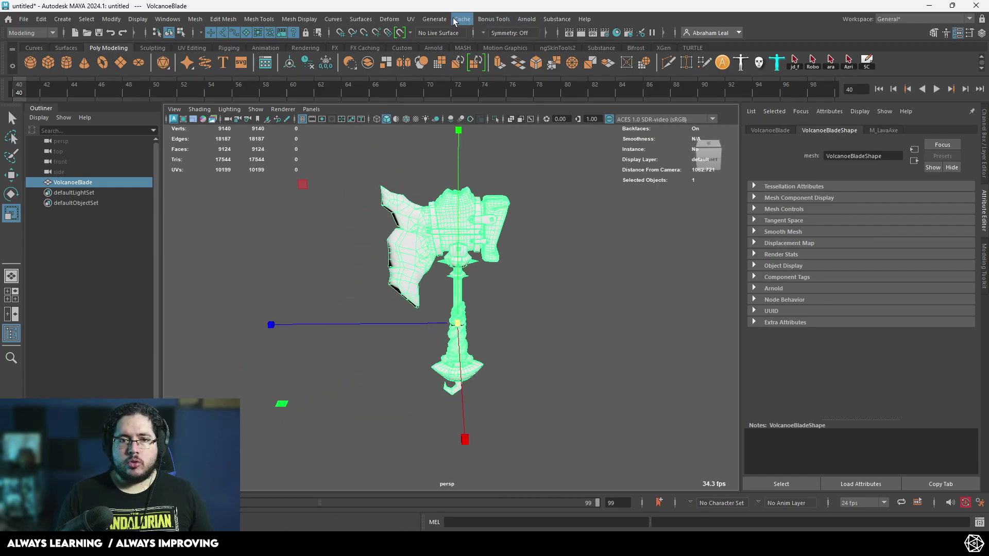
click(411, 19)
click(436, 44)
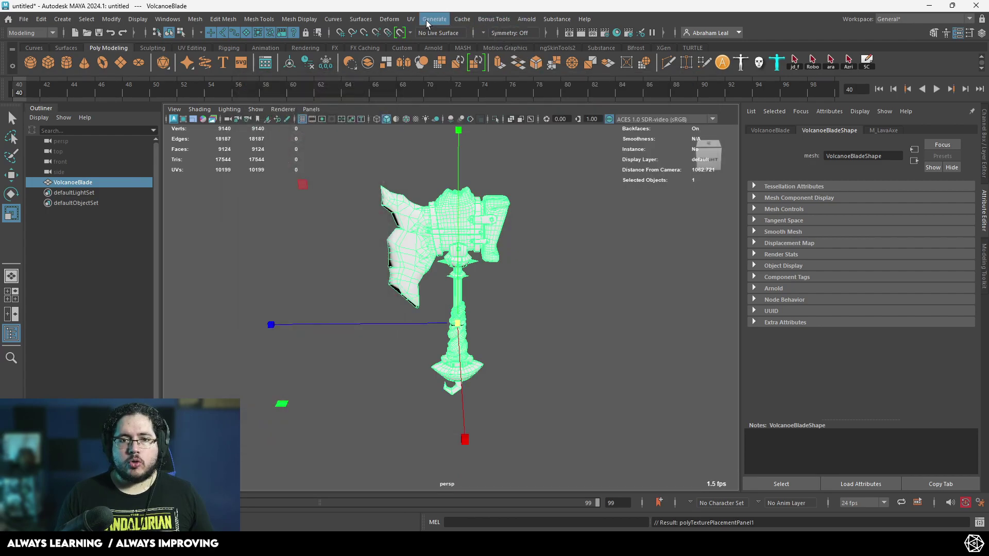
- Open the Hypershade full screen and create an aiStandardSurface material
click(617, 32)
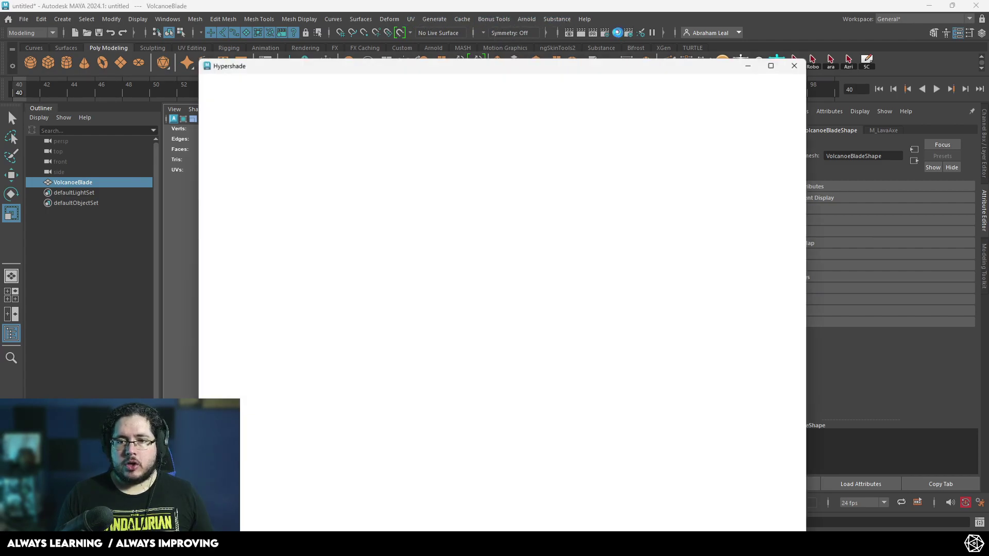
click(774, 63)
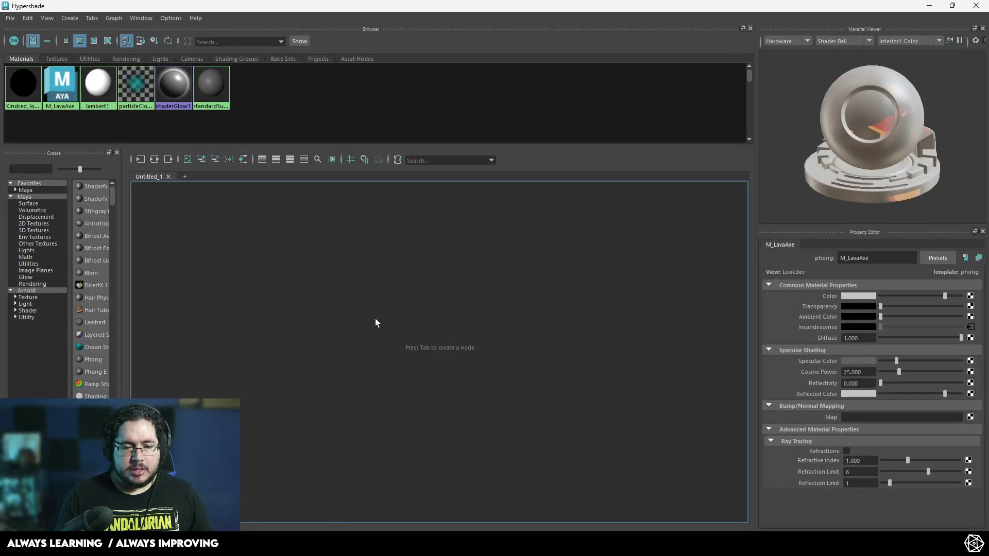
key(Tab)
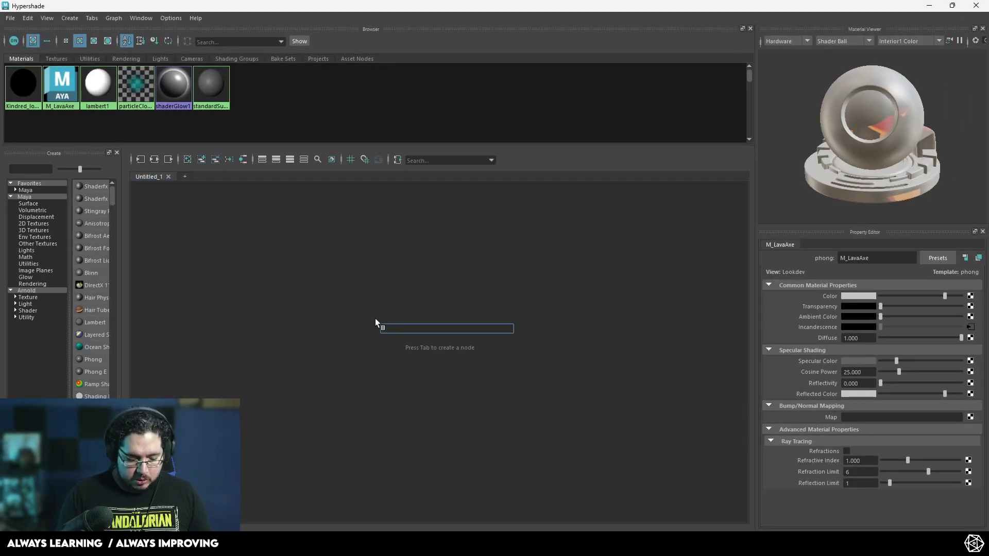
text(aista)
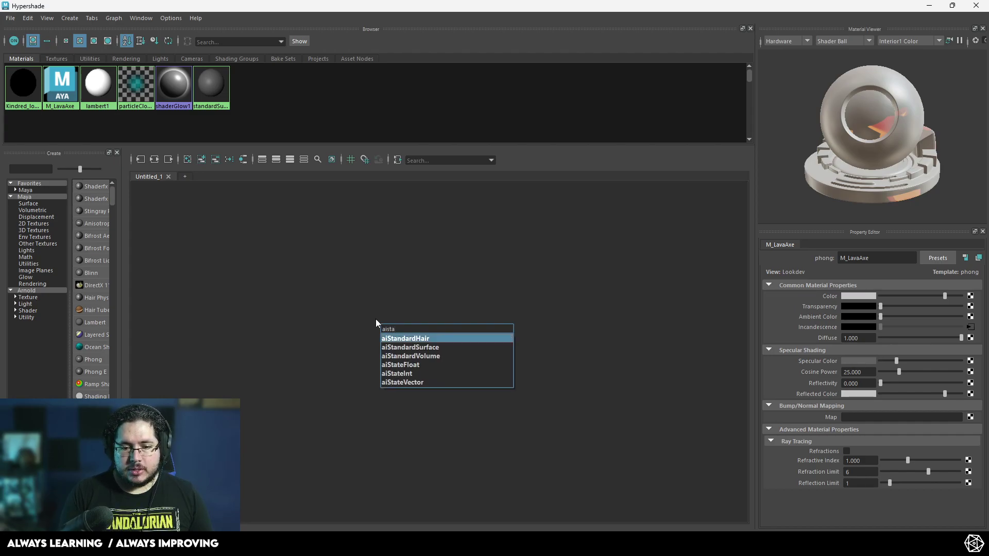
text(nm)
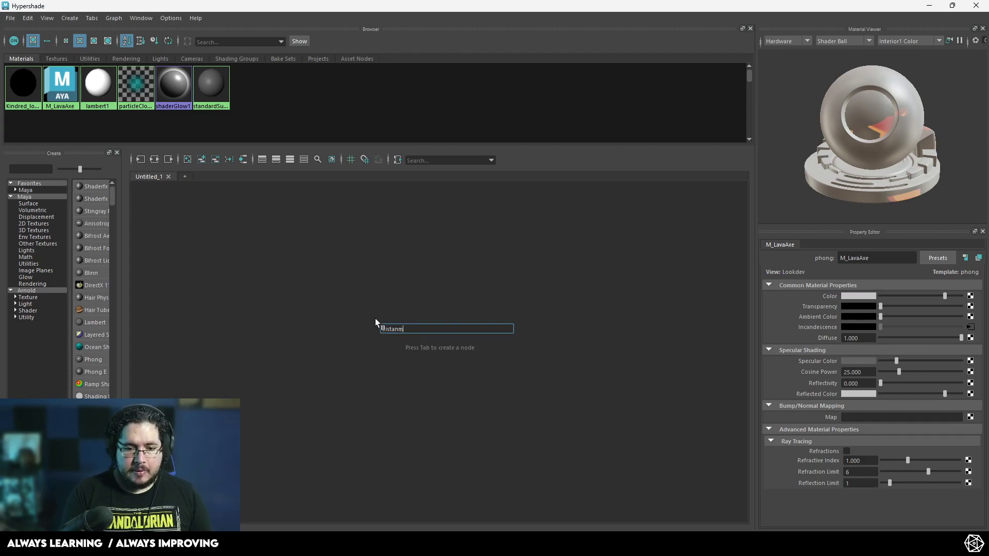
key(BackSpace)
key(Down)
key(Down)
key(Return)
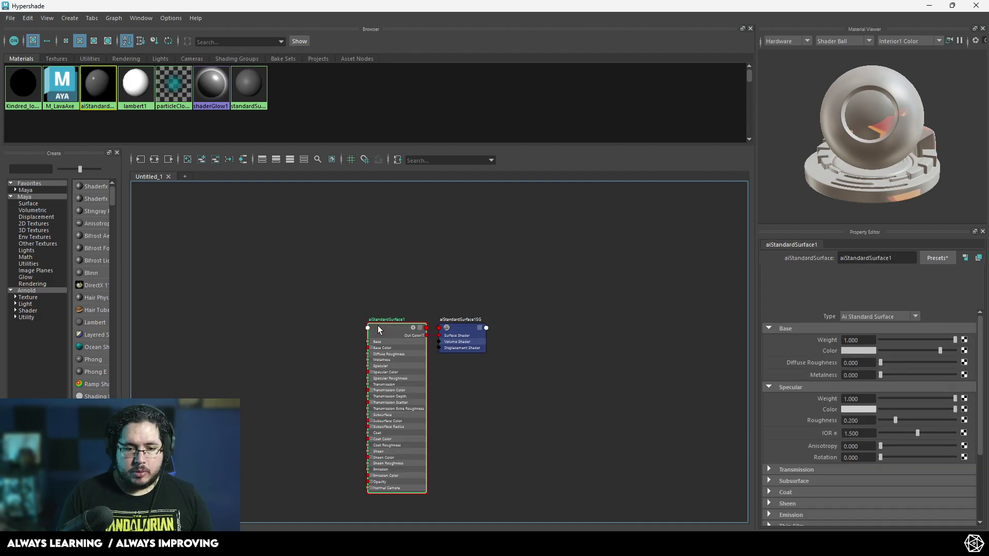
- Rename the new aiStandardSurface material as M_Axe
scroll(379, 326, up, 8)
double_click(850, 259)
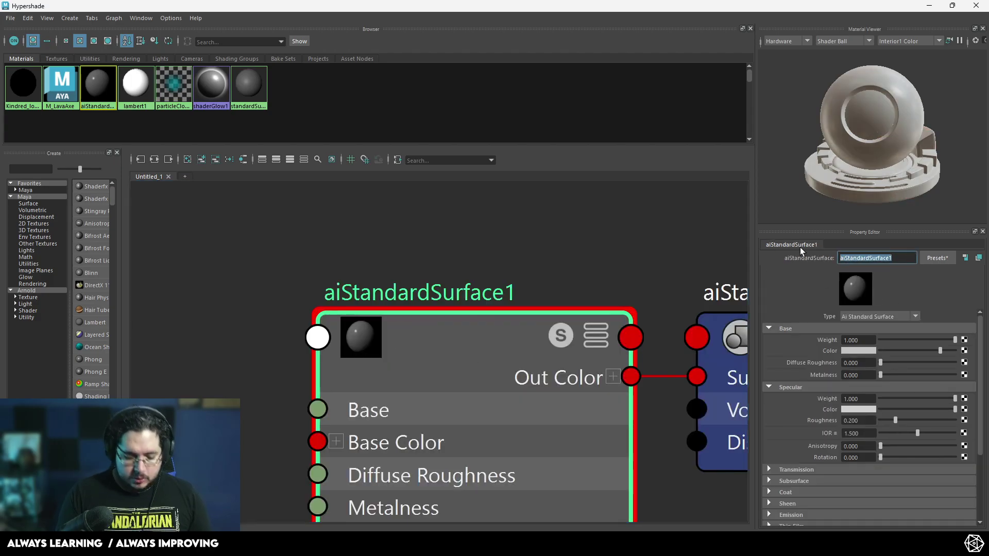
text(M_)
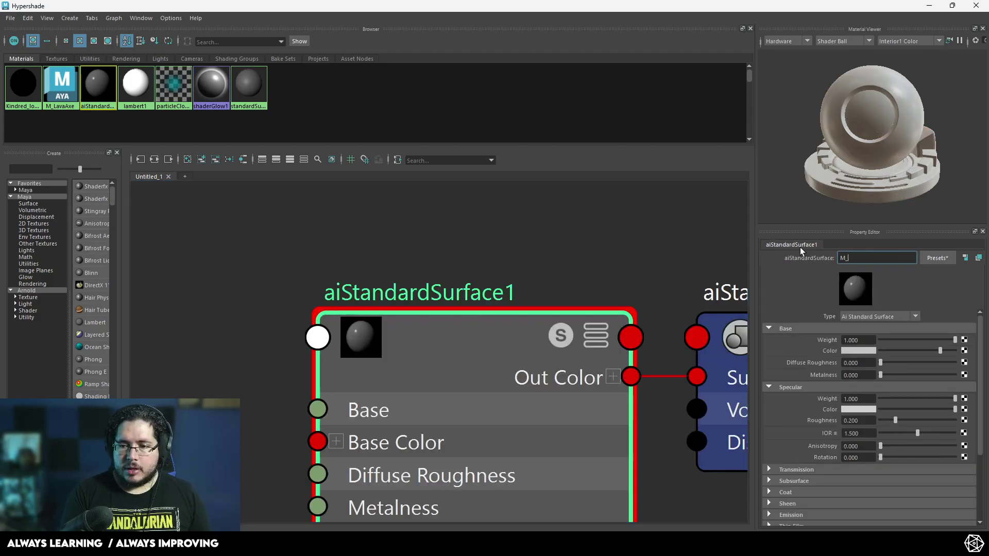
text(Axe)
key(Return)
scroll(545, 296, down, 5)
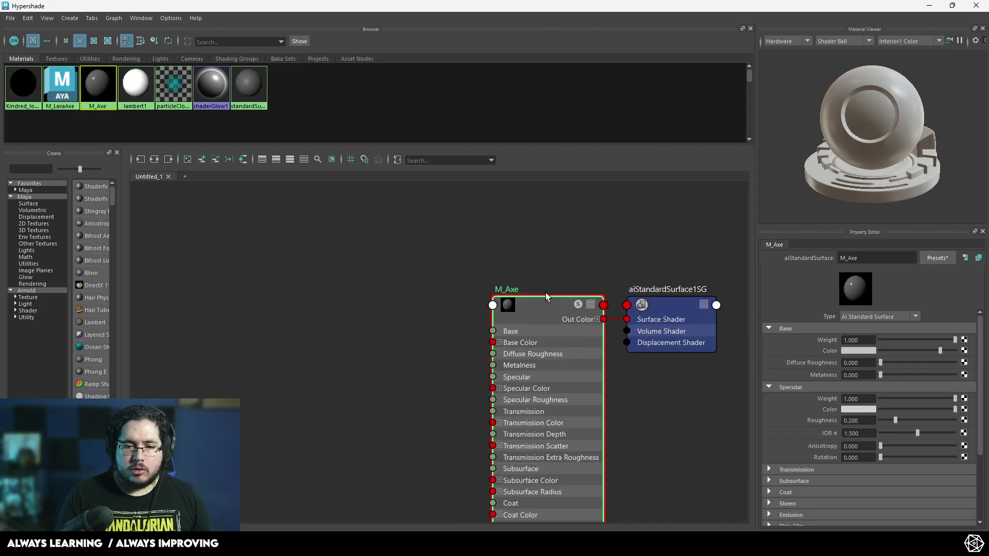
- Import the exported BaseColor, Emissive, Normal and OcclusionRoughnessMetallic targa textures into the Hypershade graph
alt+middle_drag(413, 308, 411, 230)
mouse_move(459, 543)
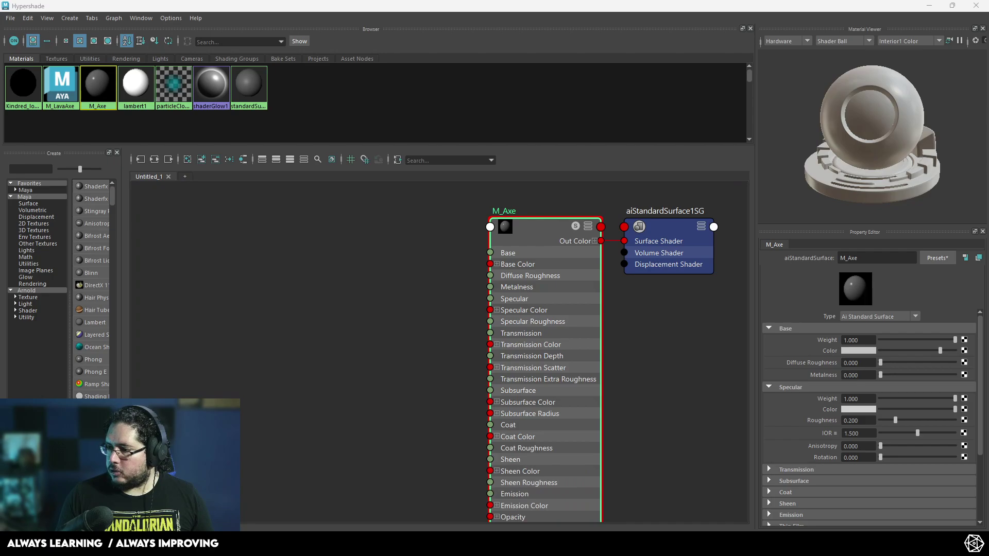
drag(988, 391, 306, 355)
scroll(307, 329, down, 5)
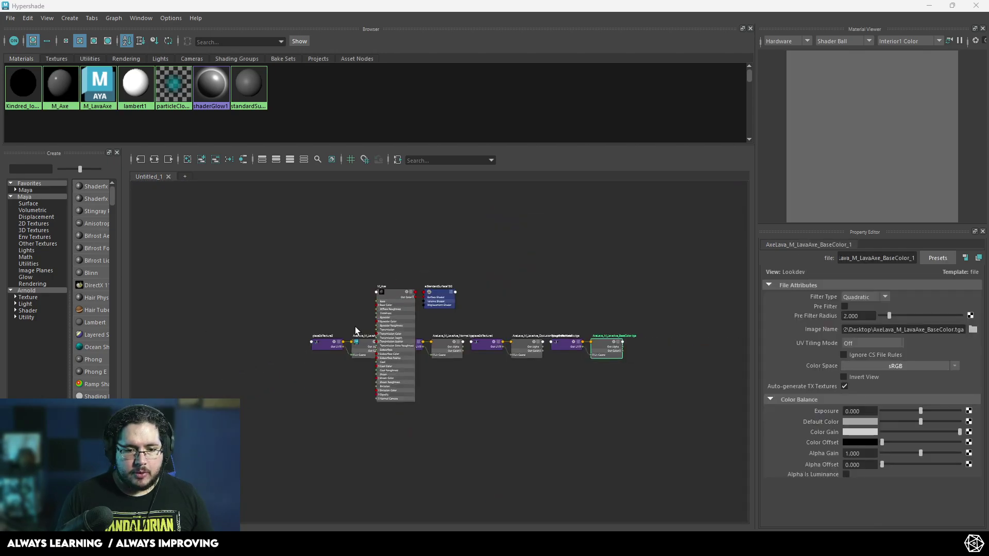
- Stack the imported texture nodes with their place2dTexture nodes in a column on the input side of M_Axe
drag(355, 326, 299, 277)
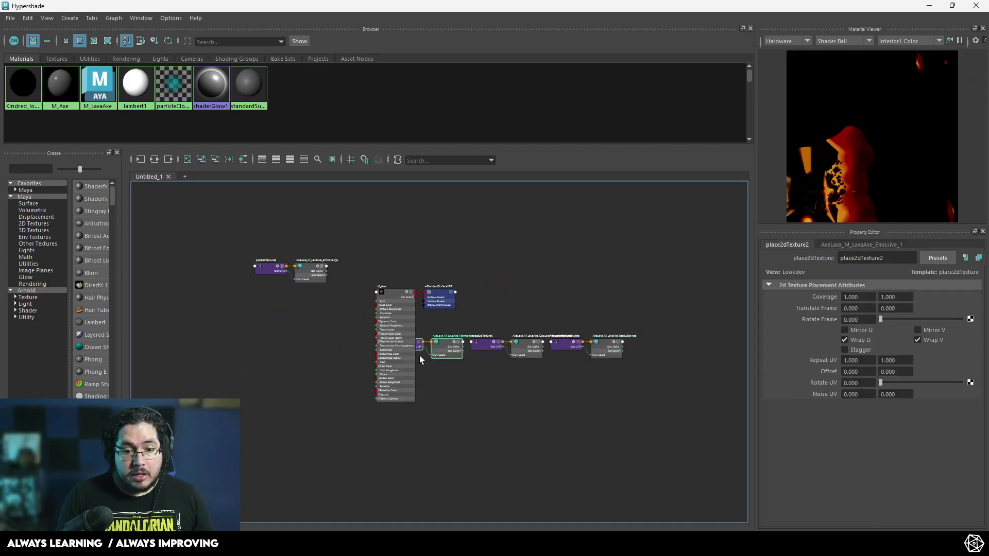
drag(522, 345, 300, 356)
drag(616, 310, 290, 399)
scroll(358, 373, up, 4)
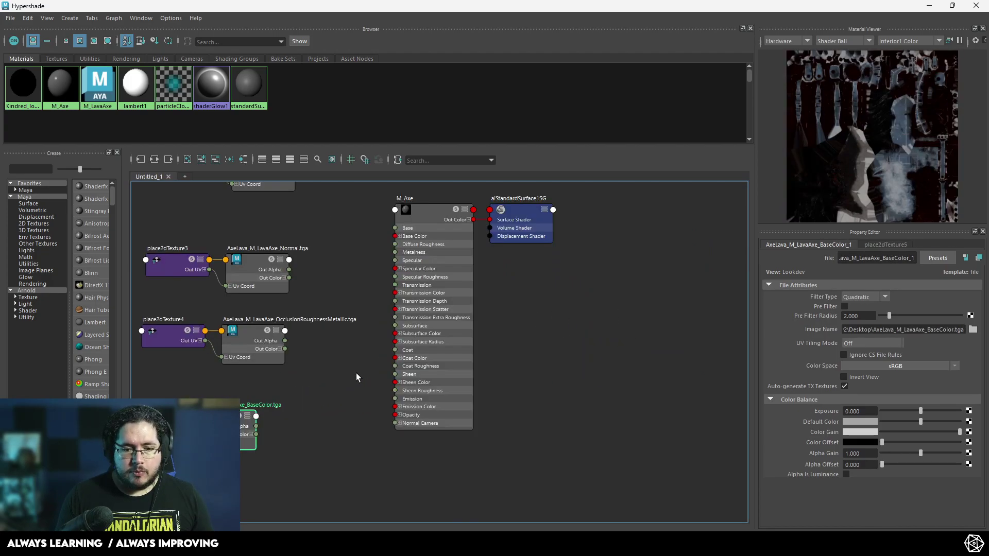
- Move M_Axe away from the texture column and place the BaseColor texture nodes in the space between them
scroll(434, 407, down, 2)
alt+middle_drag(357, 372, 460, 369)
scroll(460, 369, up, 2)
alt+middle_drag(421, 341, 459, 395)
scroll(449, 358, down, 4)
drag(455, 255, 344, 414)
drag(407, 401, 406, 317)
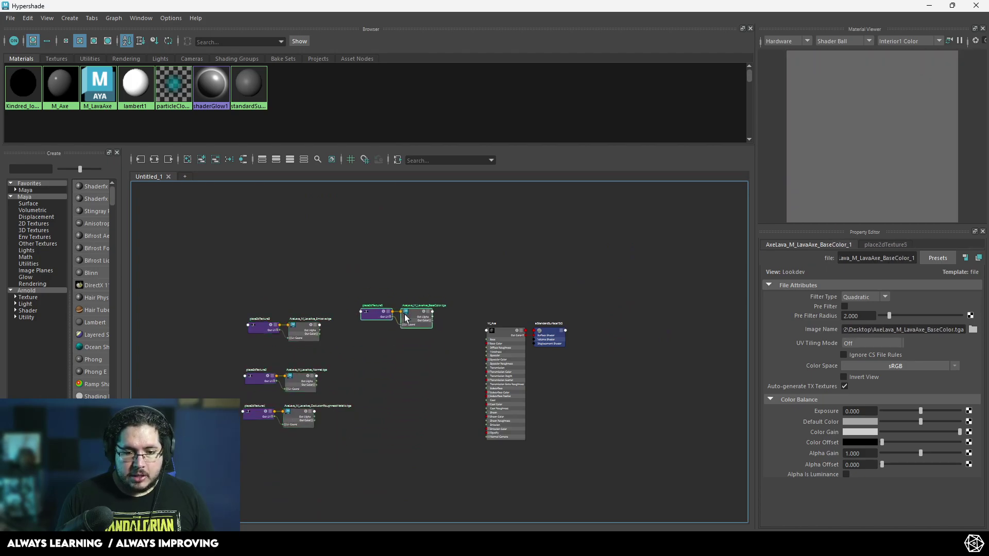
scroll(405, 314, up, 4)
scroll(405, 286, down, 3)
alt+middle_drag(415, 359, 440, 314)
scroll(375, 326, up, 2)
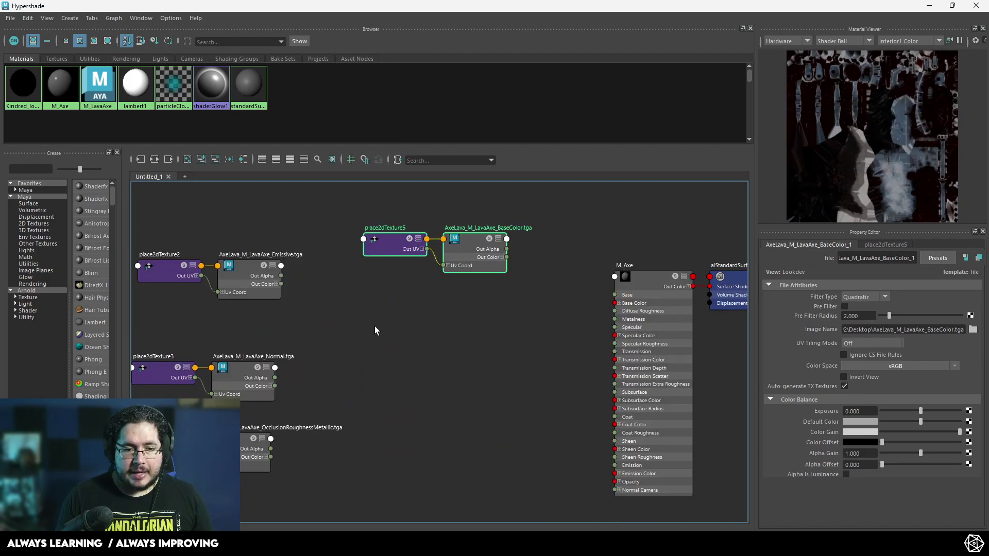
- Move the M_Axe material and its shading group farther from the texture nodes to free up working space
alt+middle_drag(641, 241, 581, 241)
scroll(586, 242, down, 2)
drag(671, 253, 581, 331)
mouse_move(585, 332)
mouse_down()
mouse_move(655, 328)
mouse_move(676, 337)
mouse_up()
scroll(362, 318, up, 2)
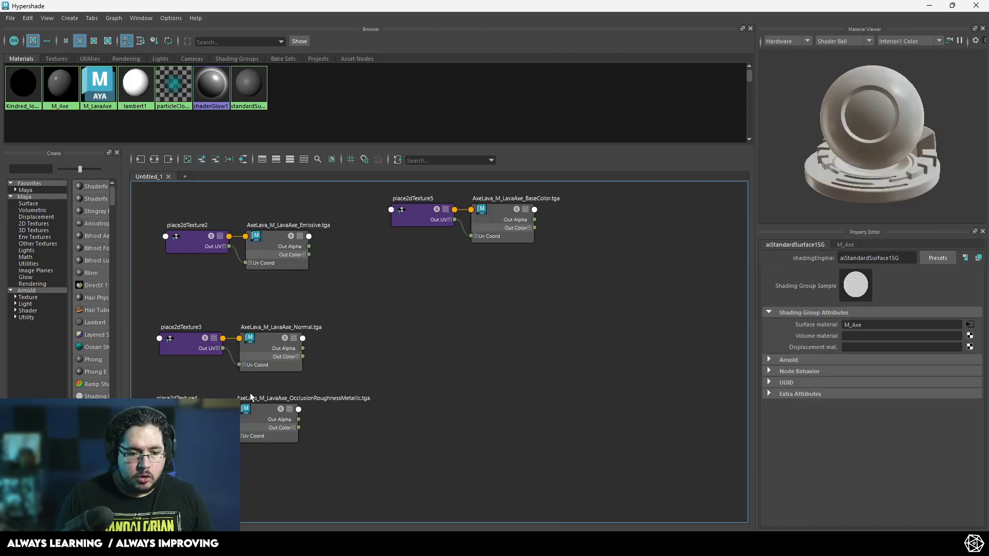
- Place the OcclusionRoughnessMetallic texture nodes below the BaseColor nodes and select the OcclusionRoughnessMetallic file node
drag(251, 394, 455, 319)
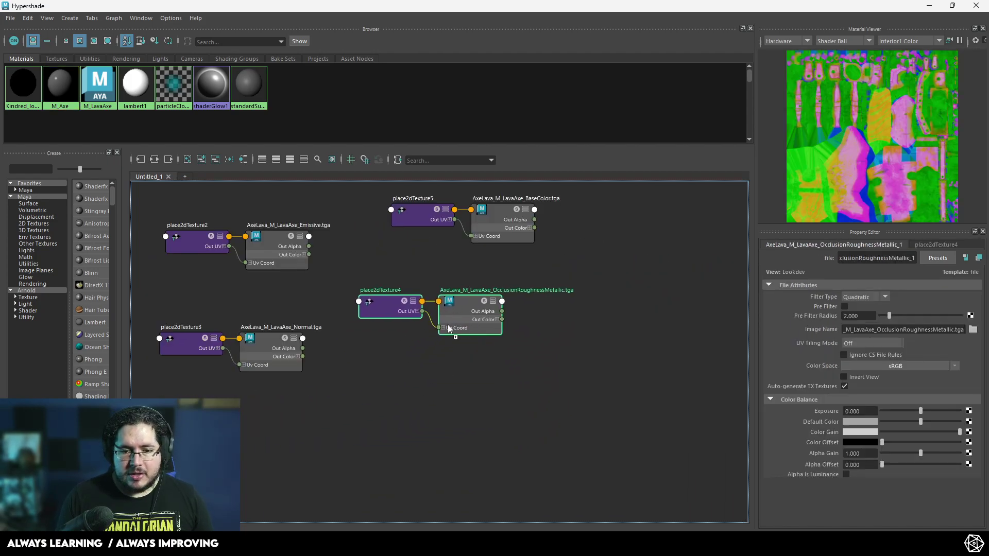
scroll(464, 316, up, 2)
alt+middle_drag(628, 332, 557, 364)
click(556, 364)
click(438, 357)
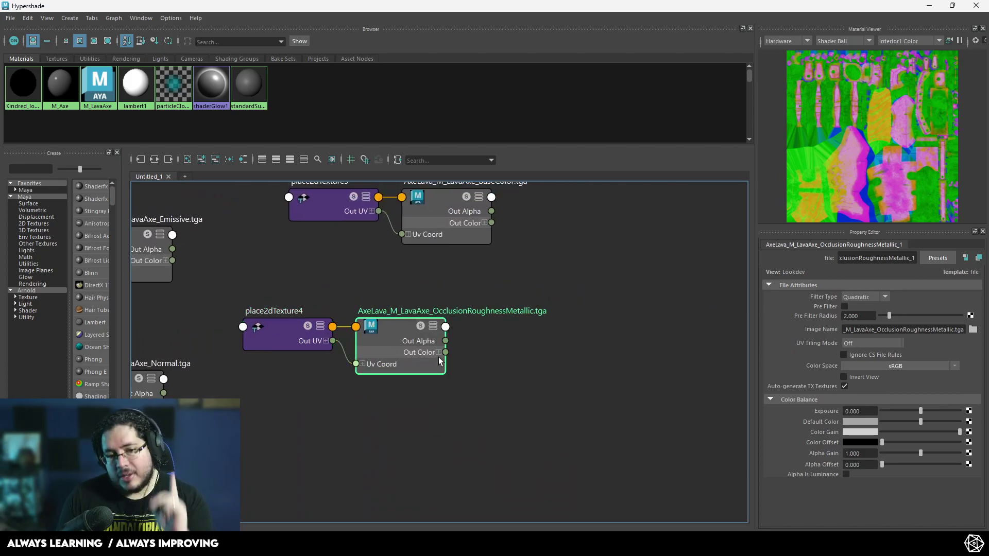
- Switch to Photoshop and isolate the red channel of the OcclusionRoughnessMetallic texture to inspect it
click(551, 544)
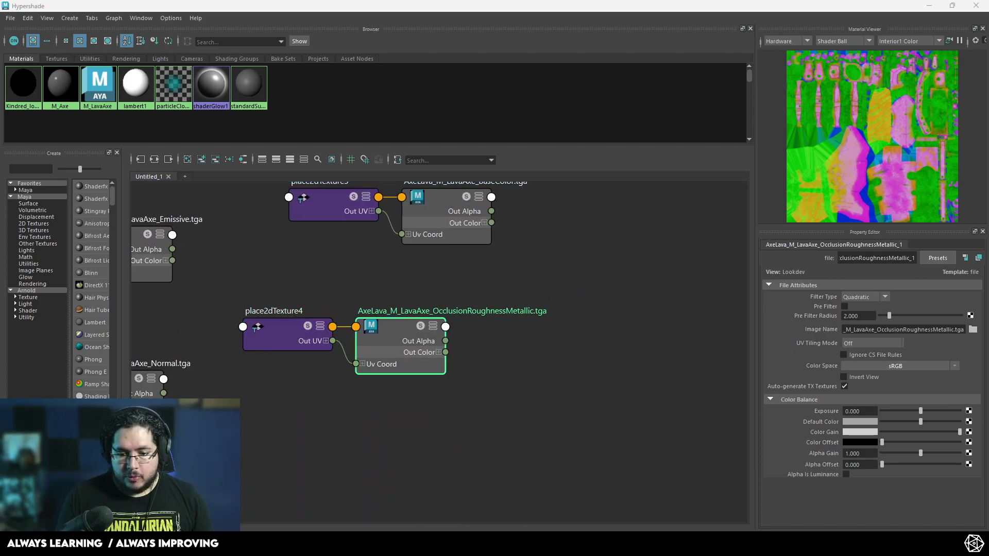
click(881, 417)
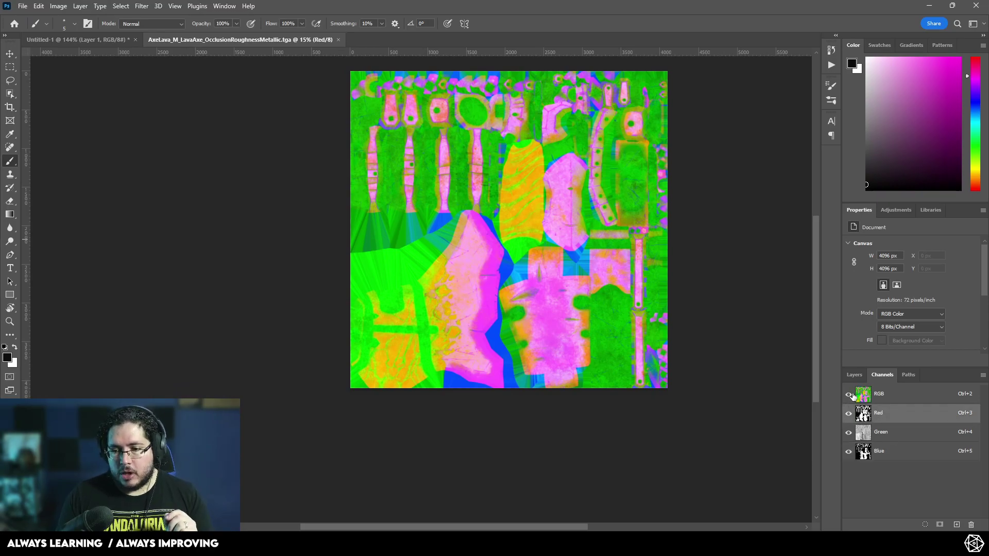
click(849, 414)
click(849, 414)
click(848, 430)
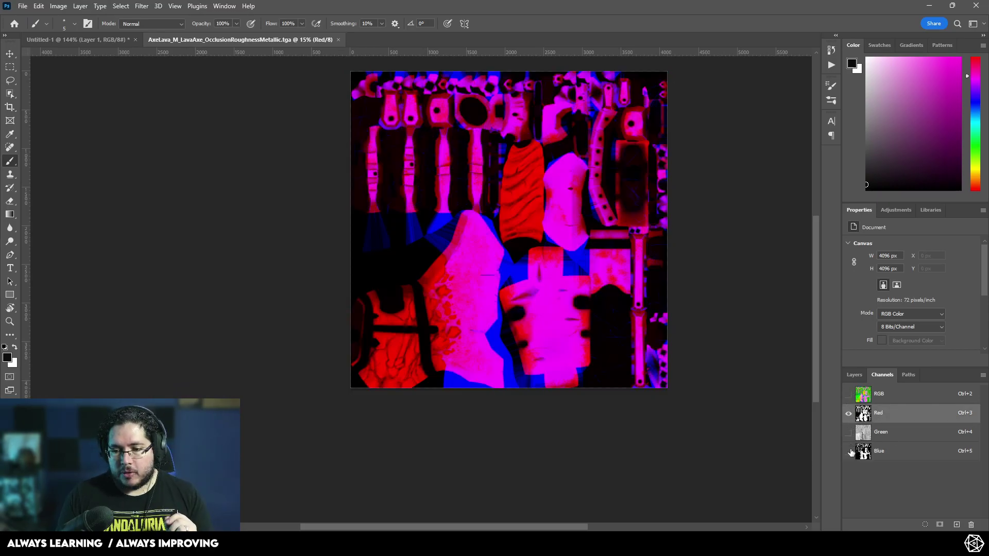
click(849, 451)
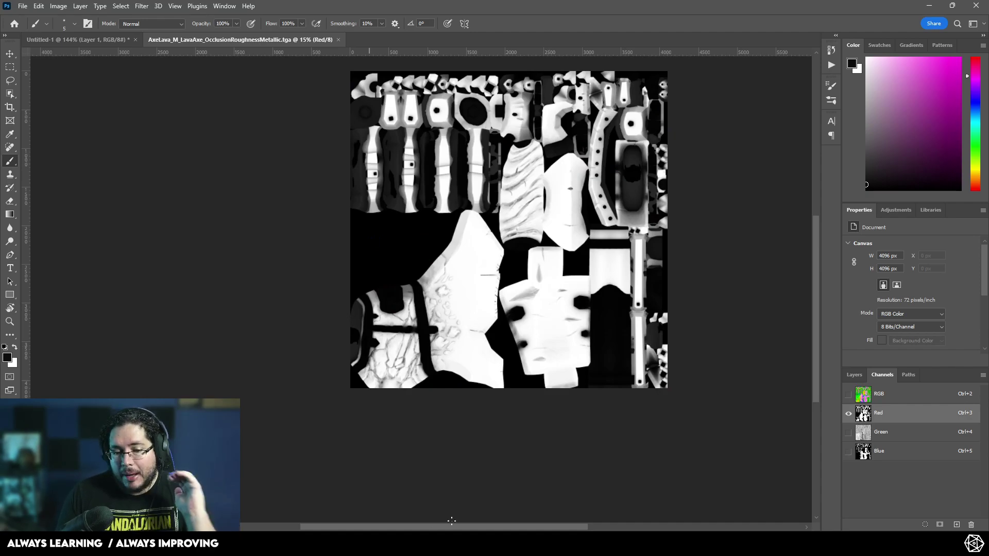
- Return to Maya, set the OcclusionRoughnessMetallic file node's color space to Raw, and enable Alpha Is Luminance
key(alt+Tab)
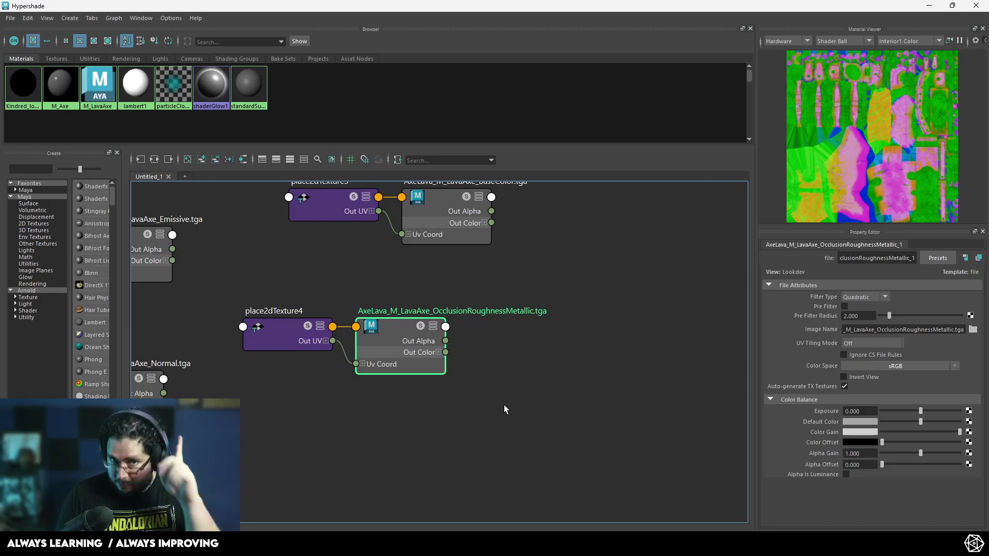
drag(416, 325, 429, 312)
click(859, 368)
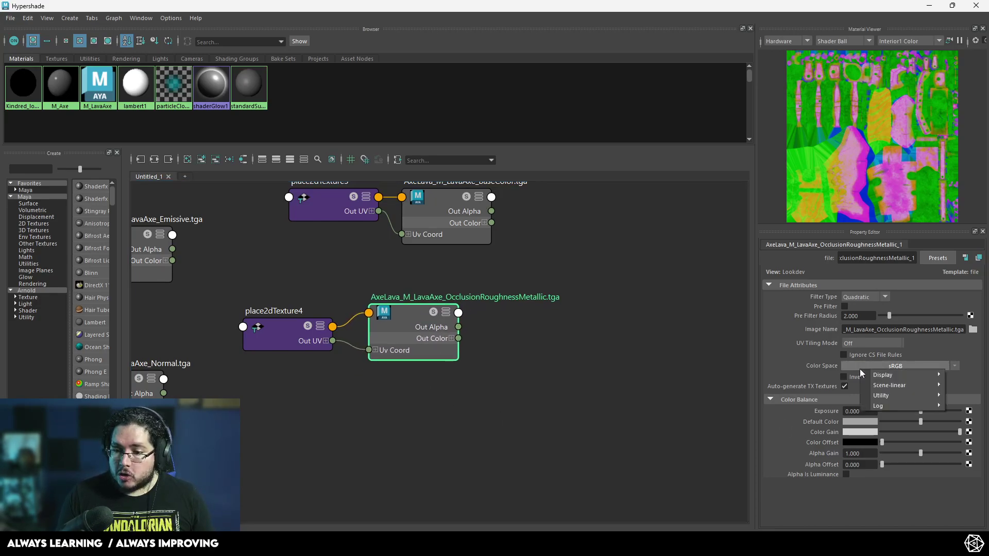
mouse_move(885, 397)
click(832, 394)
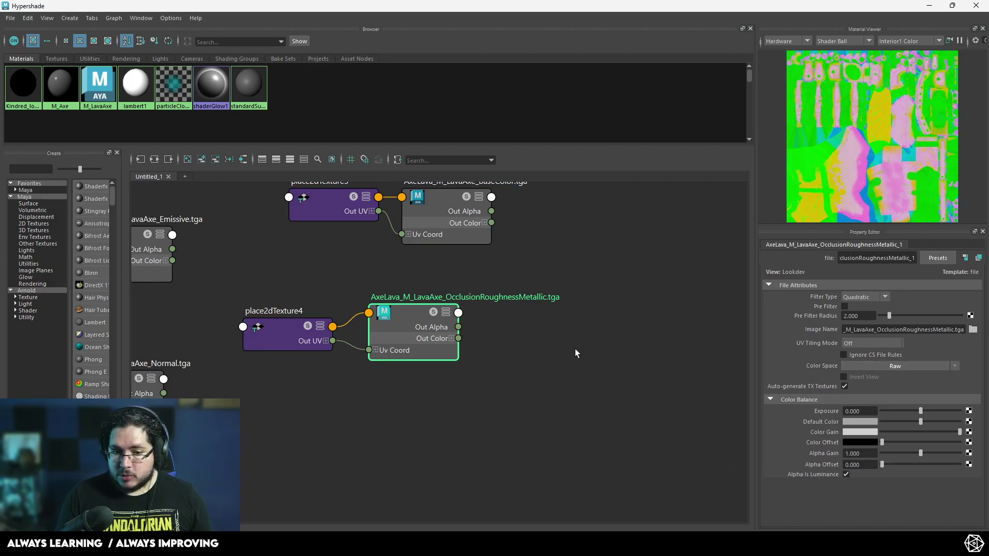
- Add an aiMultiply node in the free space between the texture nodes and the M_Axe material
alt+middle_drag(575, 349, 440, 378)
scroll(437, 397, down, 3)
scroll(439, 378, up, 3)
alt+middle_drag(531, 320, 447, 312)
scroll(456, 322, down, 3)
scroll(457, 324, up, 2)
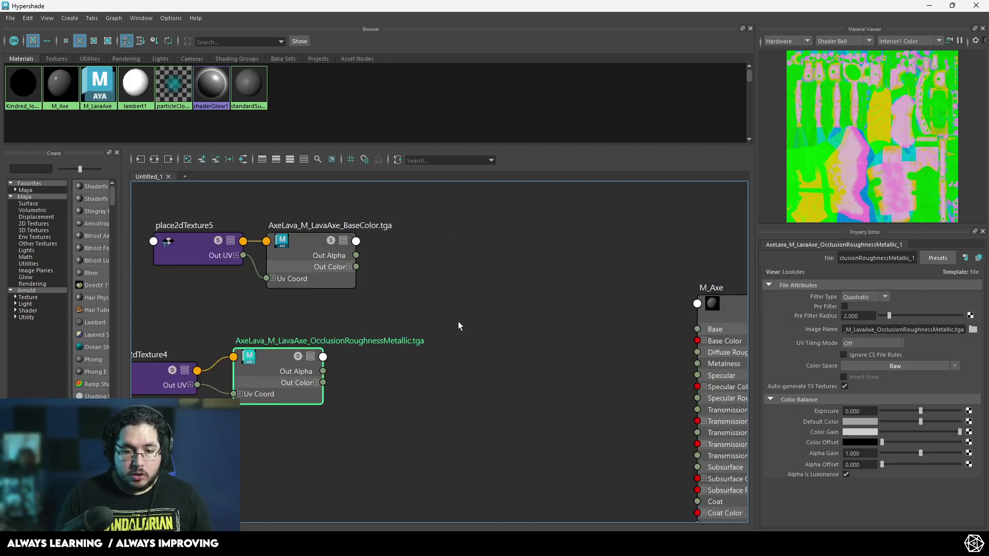
key(Tab)
text(mix)
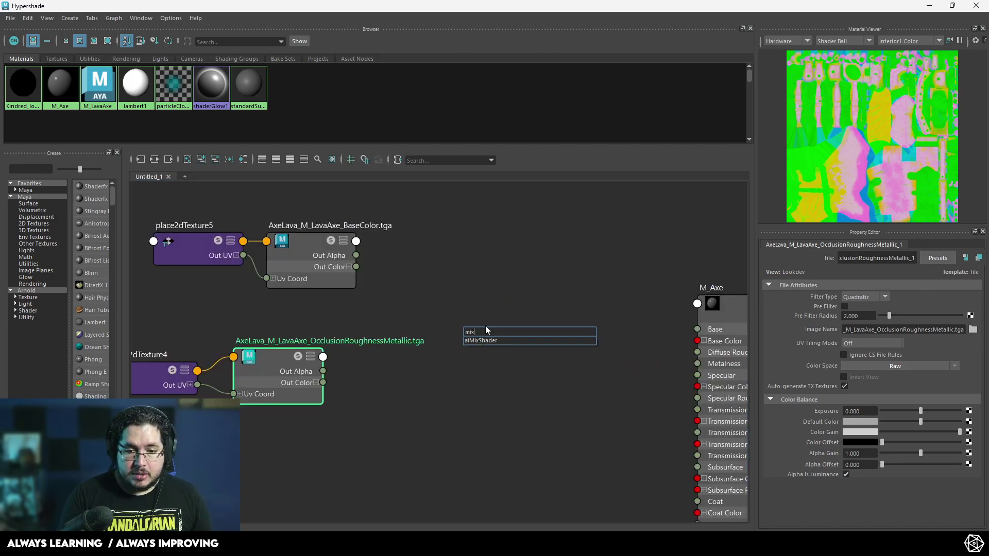
key(BackSpace)
key(BackSpace)
key(BackSpace)
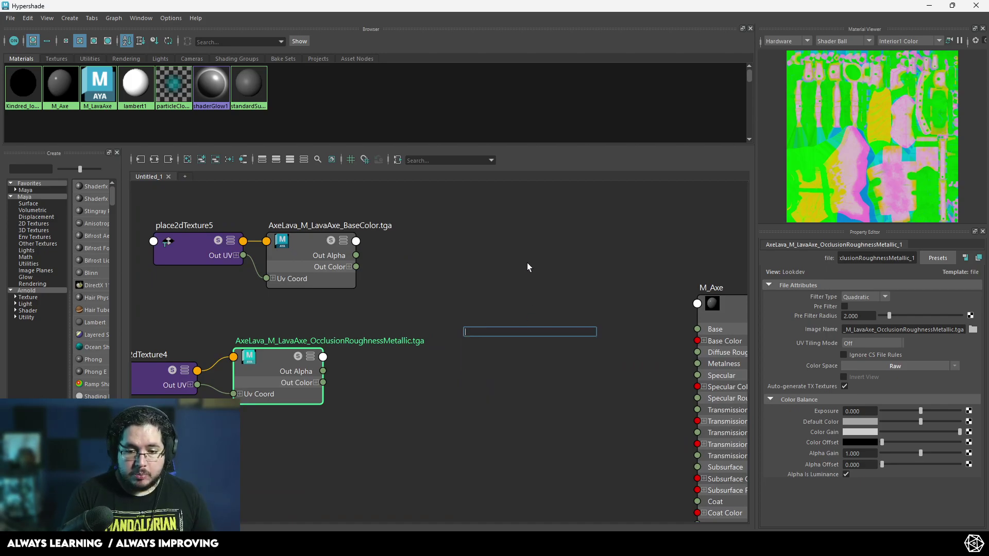
text(aimul)
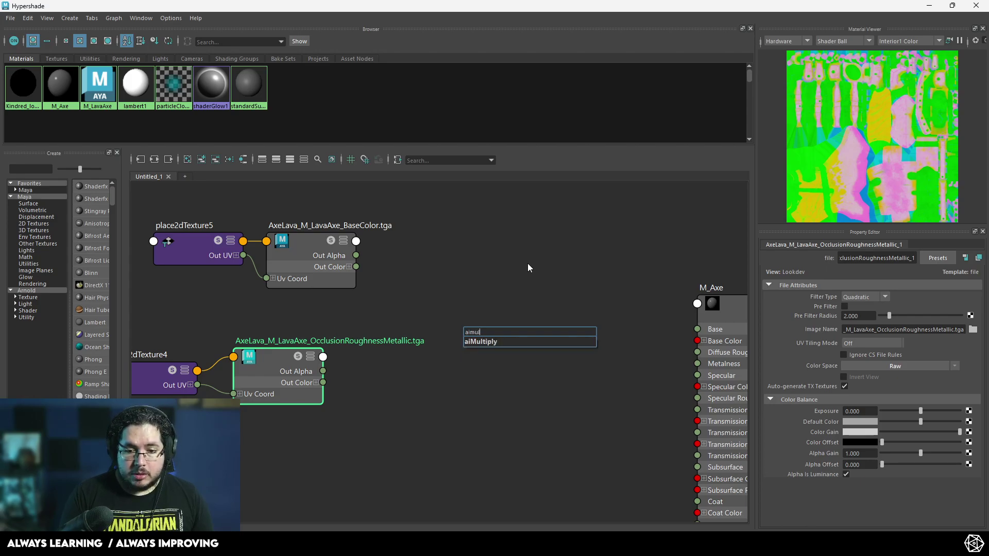
key(Return)
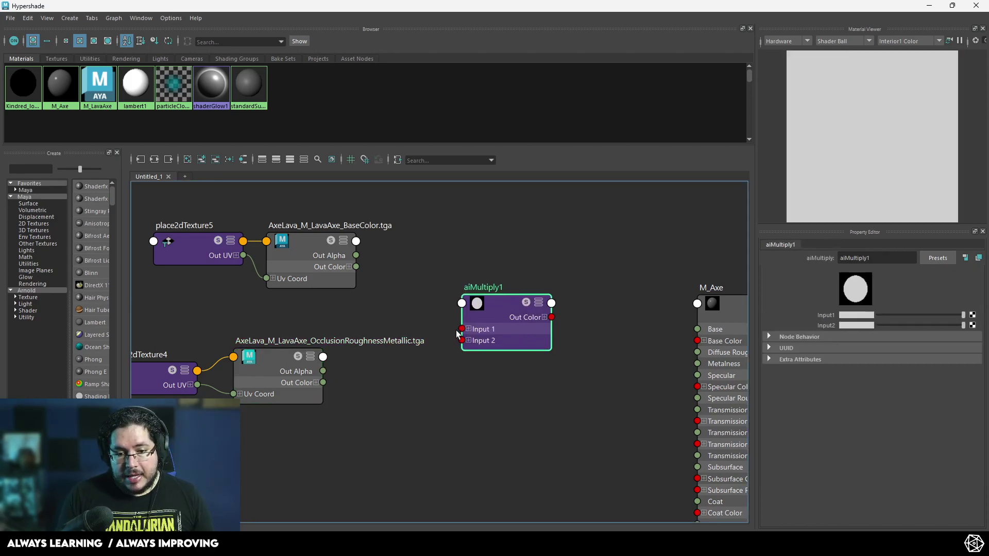
- Expand both inputs of aiMultiply into their channels and connect the BaseColor texture's Out Color to Input 1
click(468, 328)
click(469, 375)
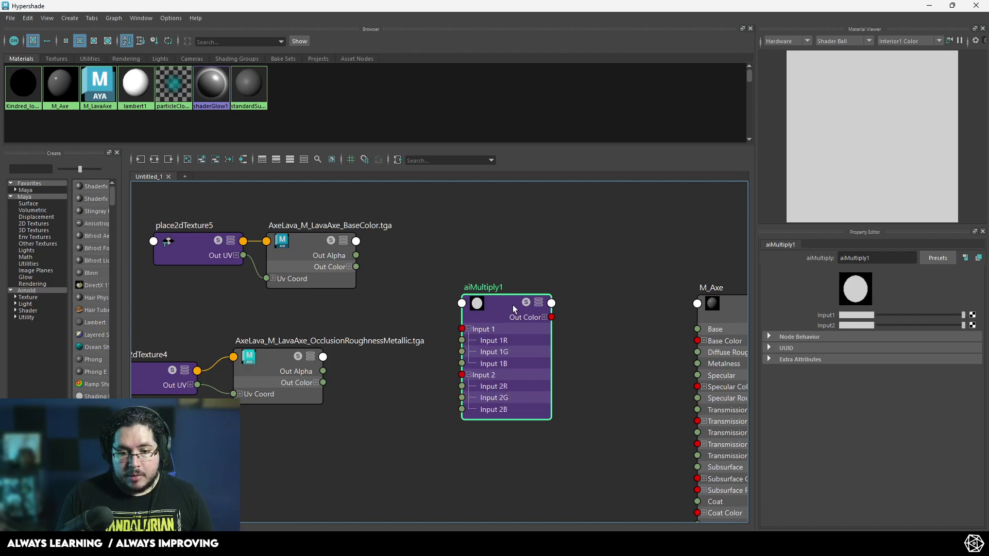
drag(501, 313, 505, 290)
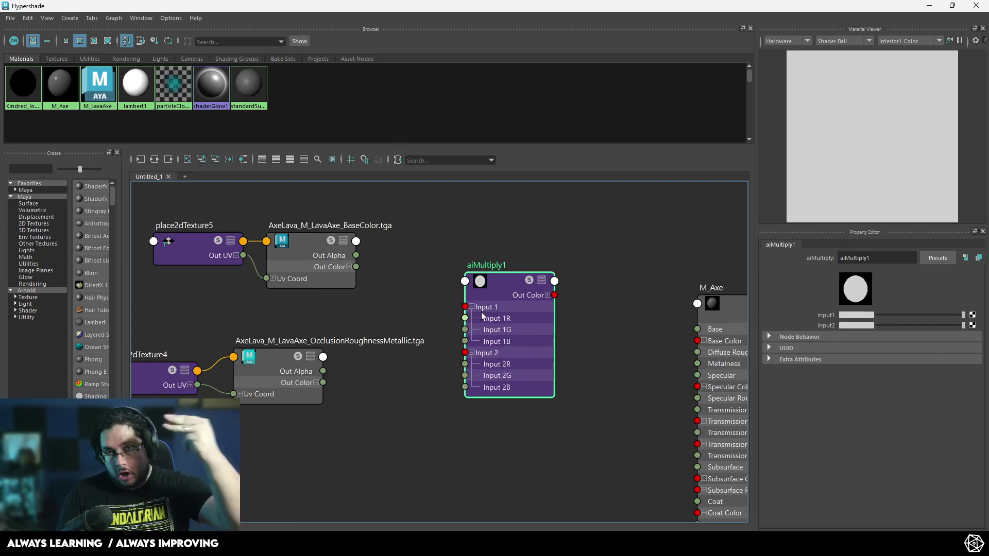
drag(356, 267, 494, 308)
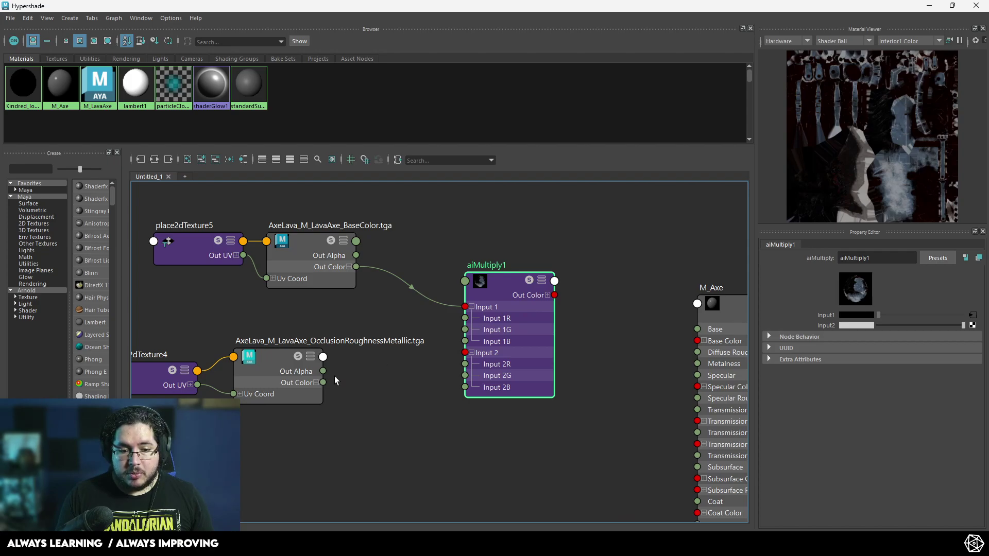
- Connect the OcclusionRoughnessMetallic texture's Out Color R to Input 2R, Input 2G and Input 2B of aiMultiply, and check the preview
drag(324, 383, 412, 372)
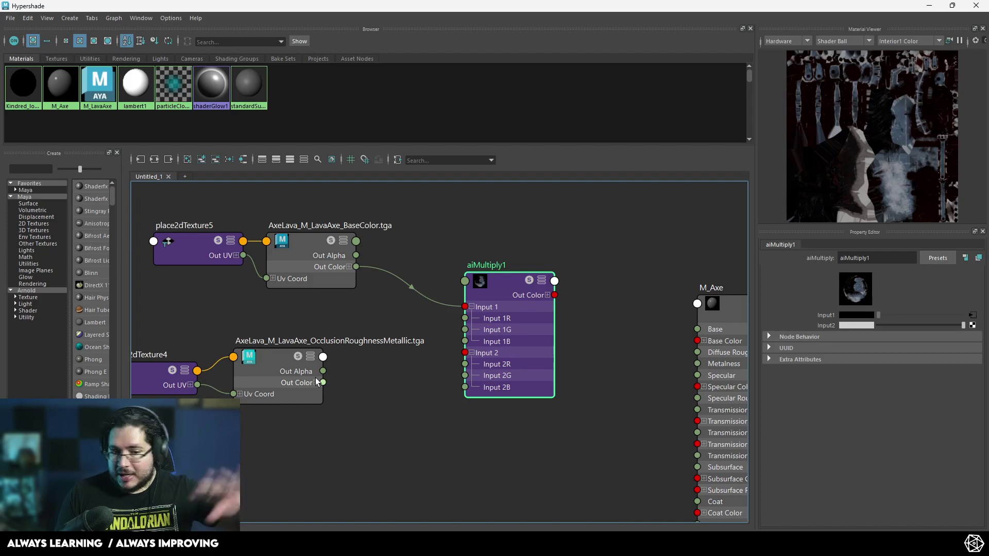
drag(317, 389, 317, 385)
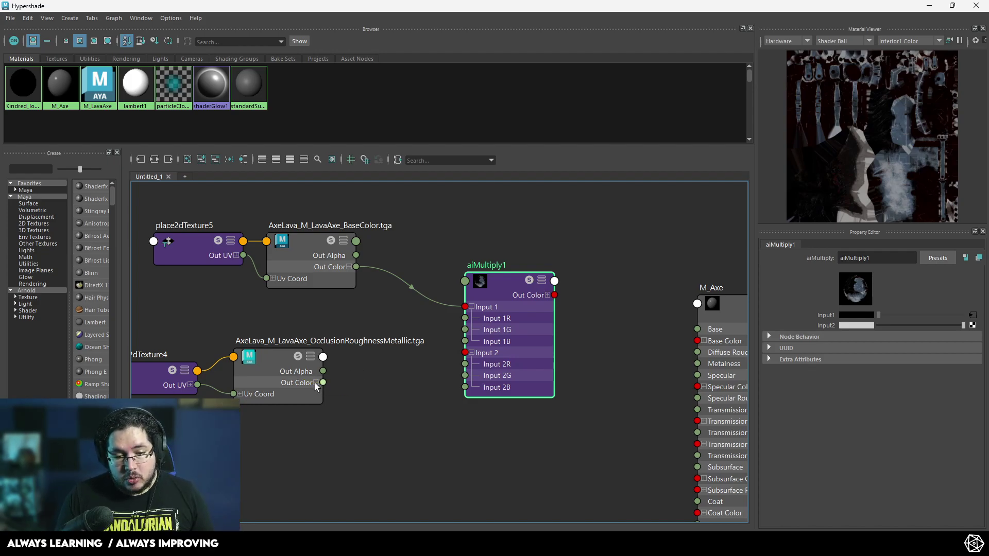
click(316, 383)
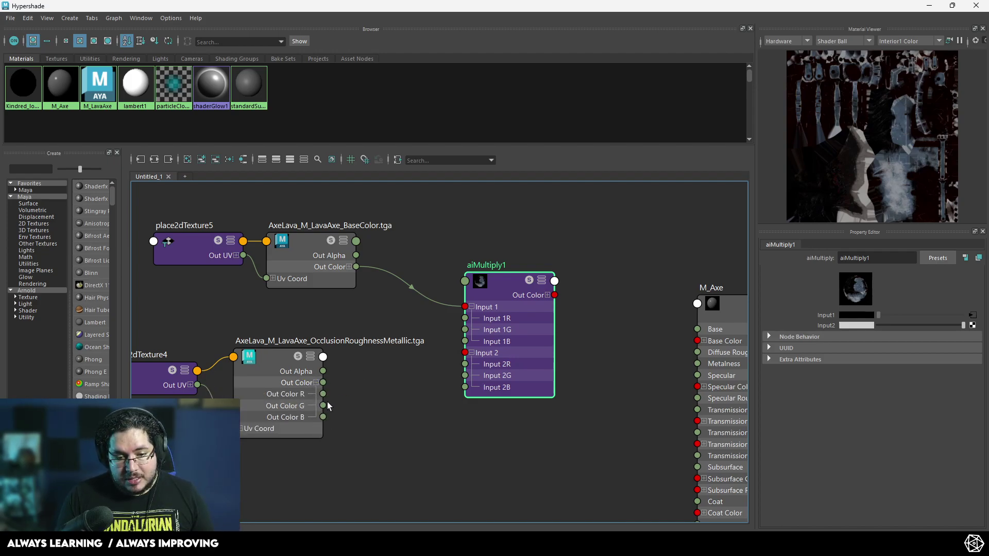
drag(323, 395, 465, 364)
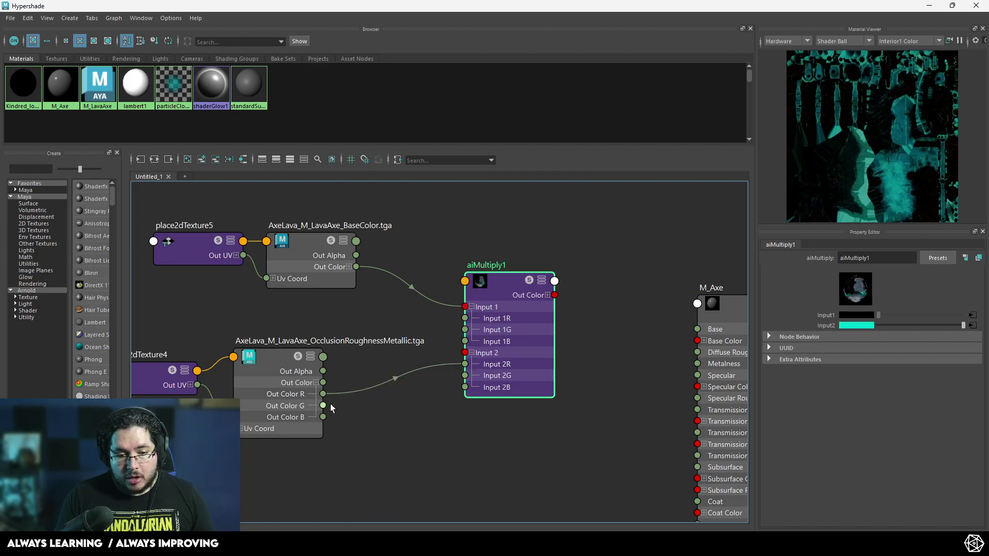
drag(323, 395, 470, 386)
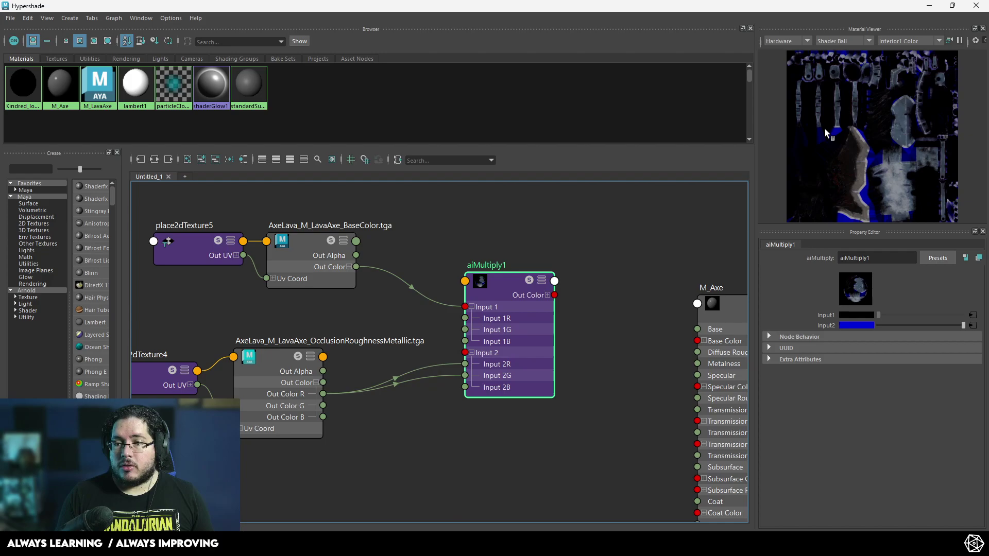
scroll(873, 137, up, 3)
scroll(872, 138, down, 8)
alt+right_drag(872, 138, 911, 135)
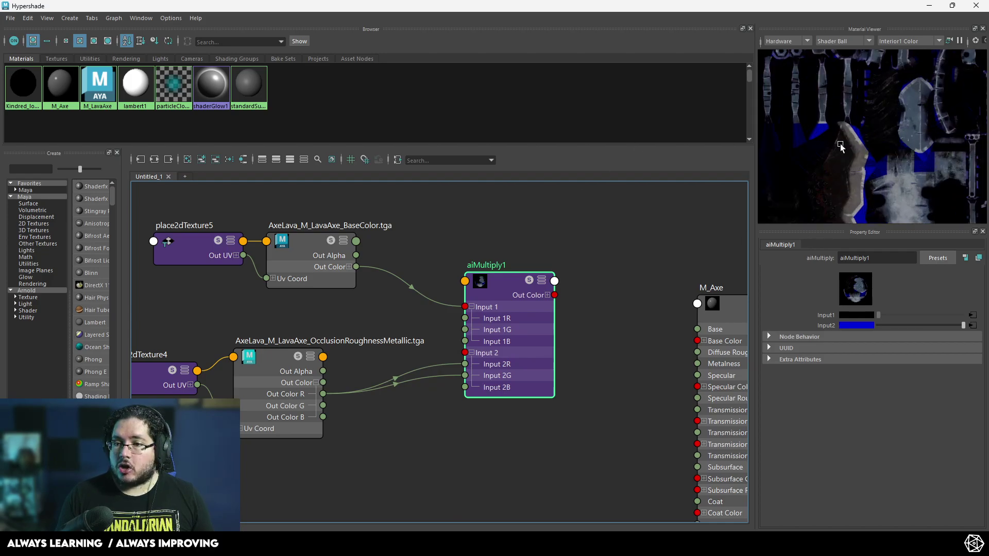
scroll(912, 131, up, 2)
alt+middle_drag(570, 271, 552, 258)
drag(304, 380, 448, 377)
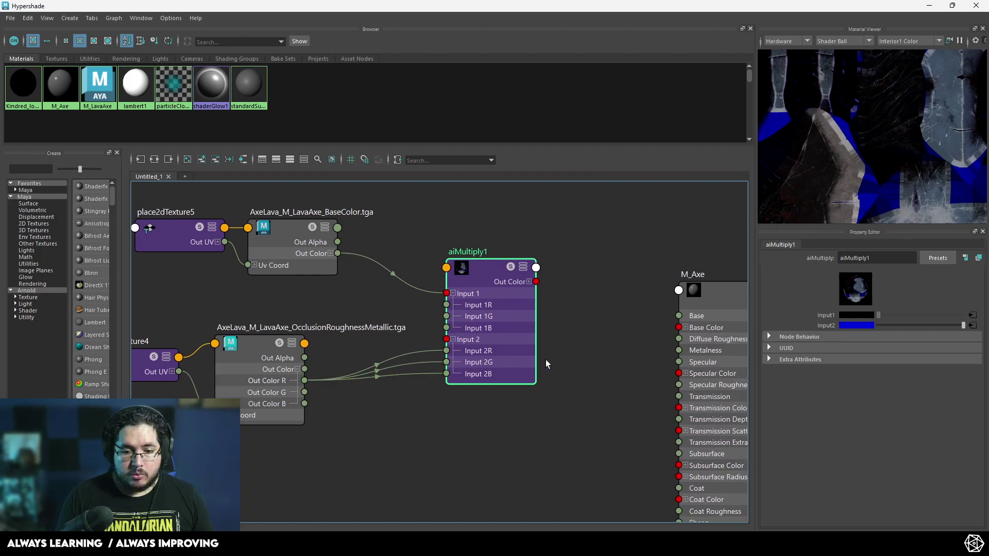
scroll(866, 140, down, 5)
scroll(866, 140, up, 5)
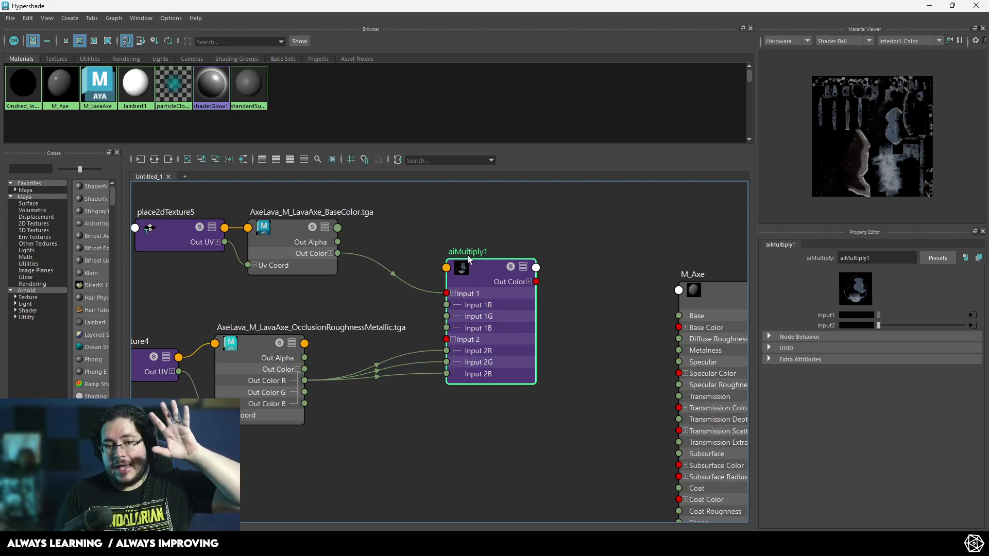
- Connect aiMultiply's Out Color to the Base Color of the M_Axe material
middle_drag(562, 286, 541, 281)
drag(515, 277, 658, 322)
key(a)
- Move the Normal texture and its place2dTexture node below the OcclusionRoughnessMetallic nodes
alt+middle_drag(549, 364, 598, 332)
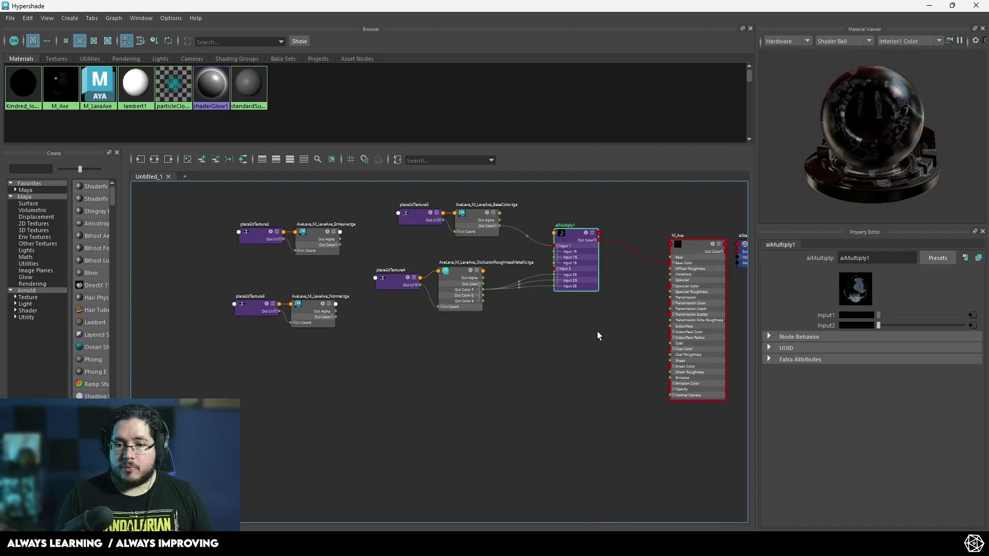
scroll(483, 344, up, 2)
alt+middle_drag(246, 236, 260, 288)
drag(265, 305, 196, 343)
drag(257, 365, 413, 463)
scroll(459, 339, up, 2)
alt+middle_drag(536, 410, 480, 359)
scroll(434, 360, down, 2)
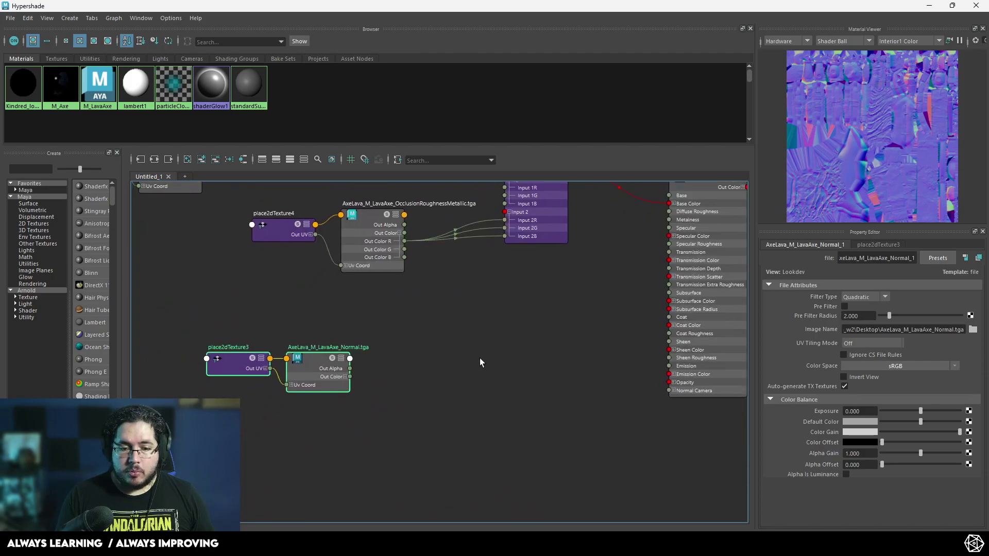
- Add a bump2d node between the Normal texture and M_Axe, and set it to use Tangent Space Normals
click(480, 359)
key(Tab)
text(umo)
key(BackSpace)
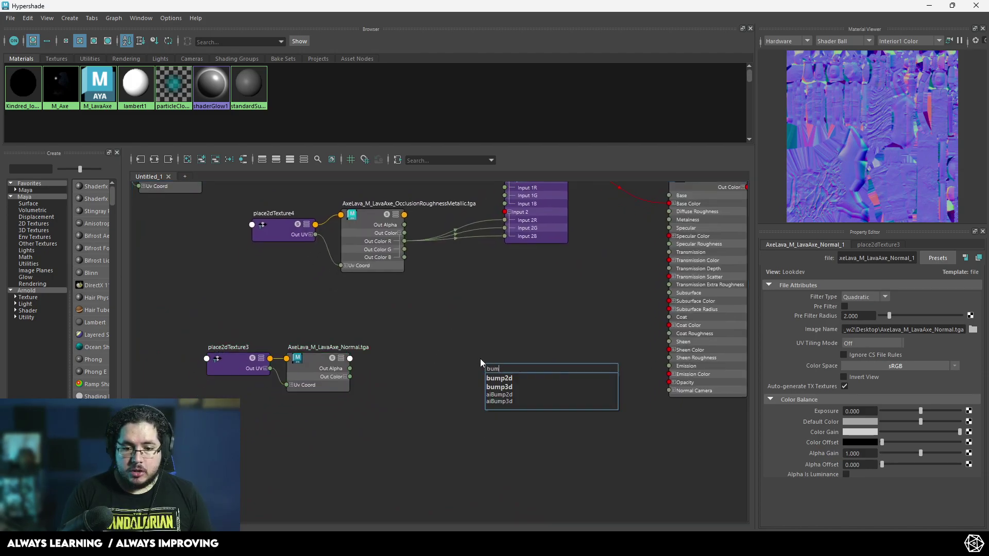
text(o)
key(BackSpace)
key(Down)
key(Return)
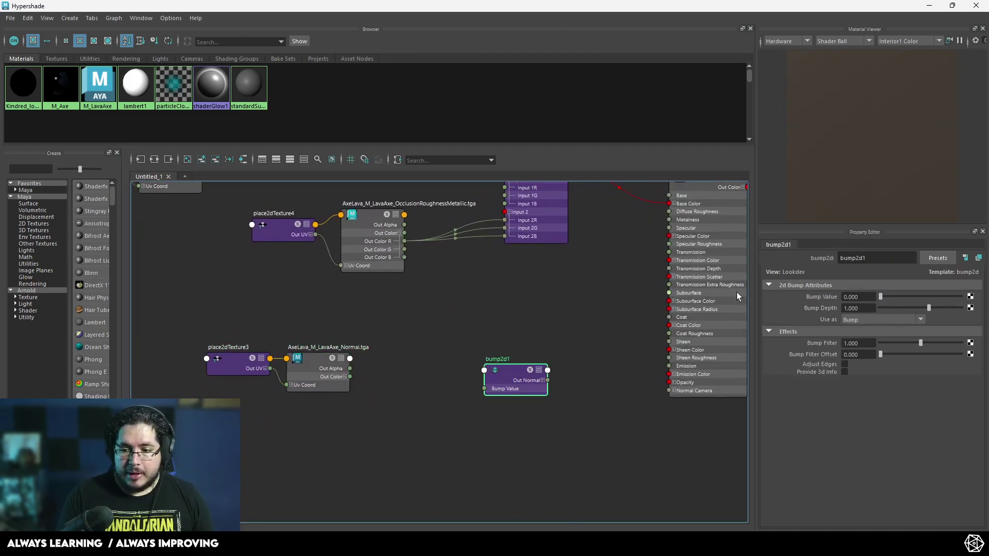
click(878, 320)
click(874, 342)
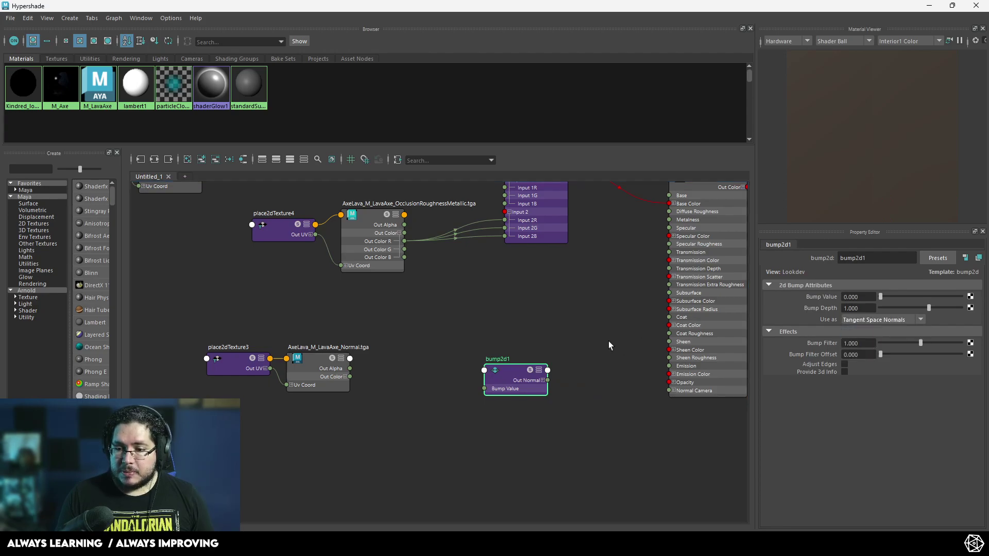
- Connect the bump2d node's Out Normal to the Normal Camera input of M_Axe
middle_drag(567, 386, 524, 384)
drag(503, 378, 625, 388)
scroll(335, 383, up, 2)
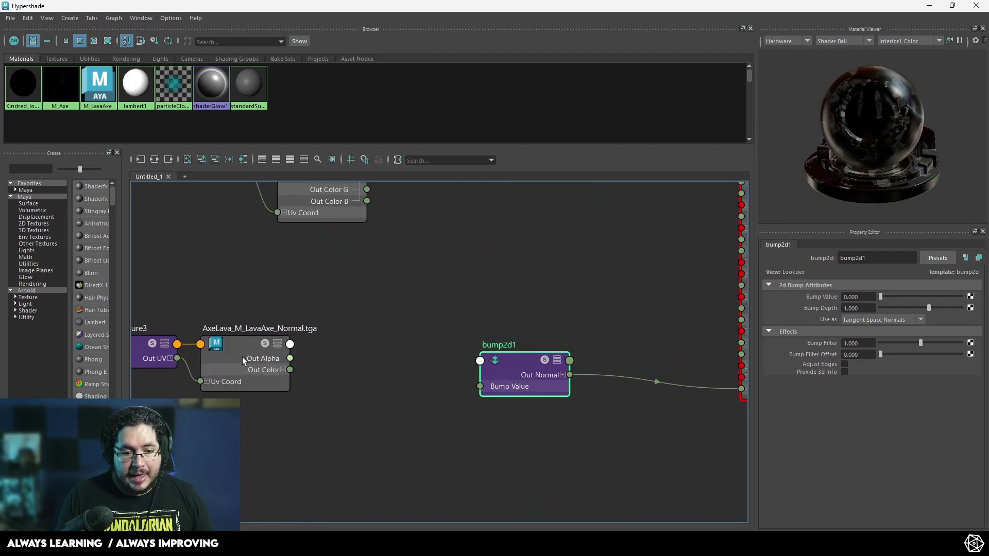
- Set the Normal file node's color space to Raw and enable Alpha Is Luminance
click(267, 363)
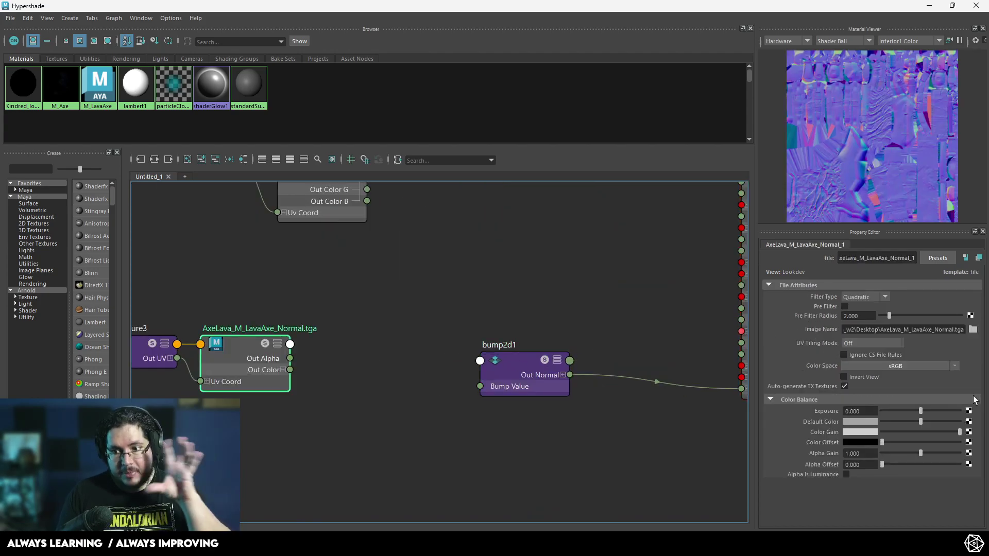
click(881, 366)
mouse_move(910, 374)
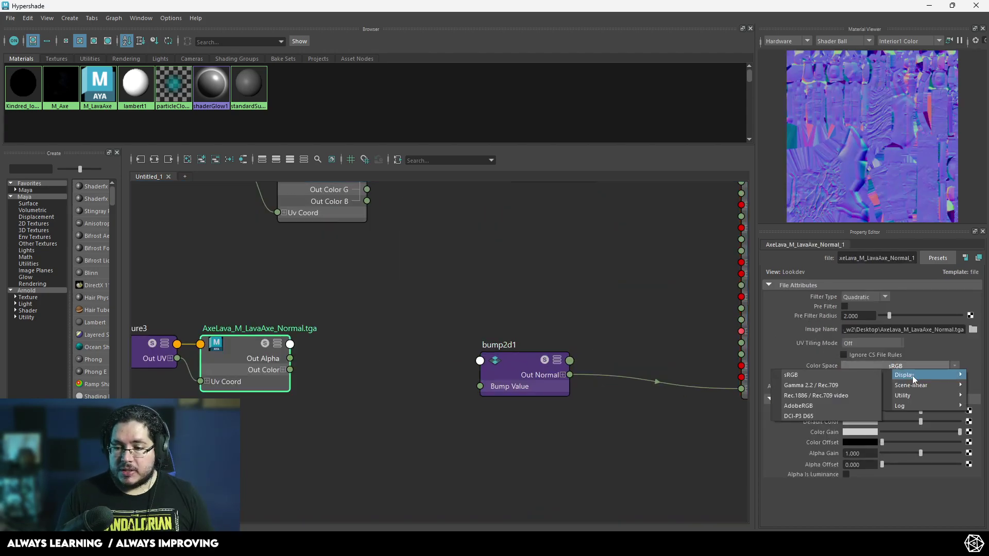
mouse_move(905, 394)
click(857, 397)
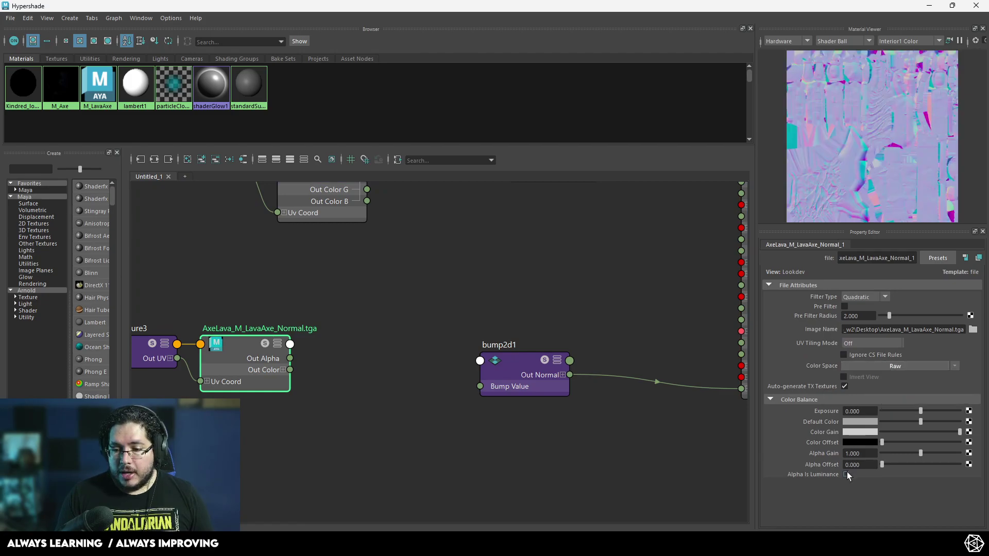
- Connect the Normal texture's Out Alpha to the bump2d node's Bump Value and inspect the material preview
drag(290, 359, 487, 384)
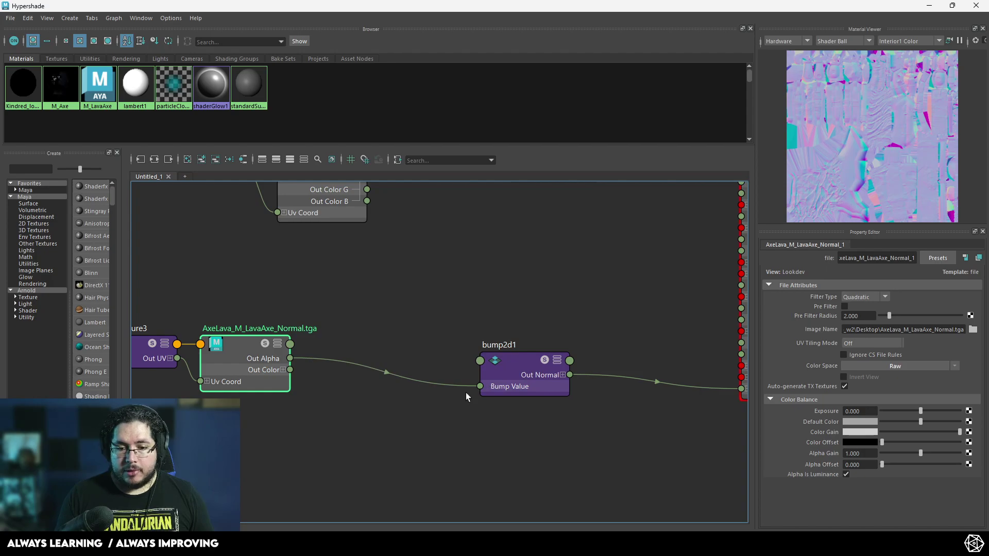
alt+drag(884, 125, 940, 127)
scroll(564, 247, down, 5)
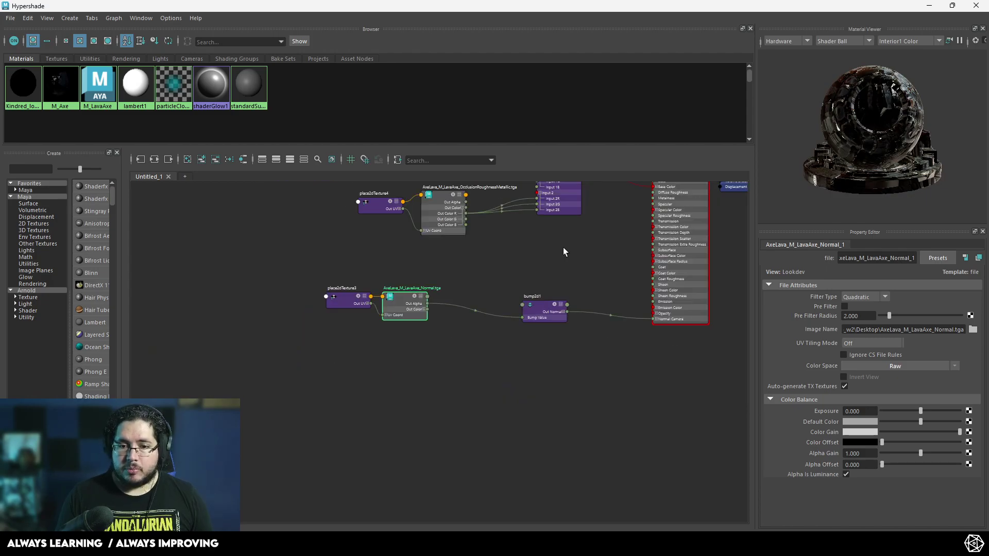
- Move the OcclusionRoughnessMetallic texture and its place2dTexture node closer to the aiMultiply node
scroll(549, 311, up, 2)
scroll(549, 311, up, 2)
alt+middle_drag(268, 267, 363, 326)
scroll(363, 326, down, 2)
drag(368, 254, 276, 330)
drag(376, 314, 419, 342)
scroll(470, 351, up, 2)
alt+middle_drag(491, 344, 352, 352)
scroll(429, 310, down, 3)
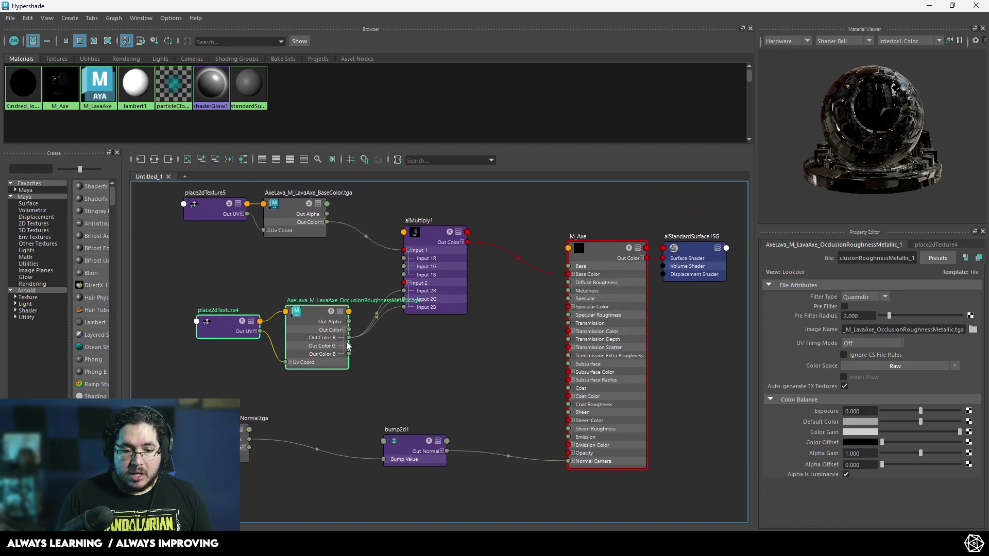
- Connect the OcclusionRoughnessMetallic texture's Out Color G to Specular Roughness and Out Color B to Metalness on M_Axe
drag(422, 358, 580, 319)
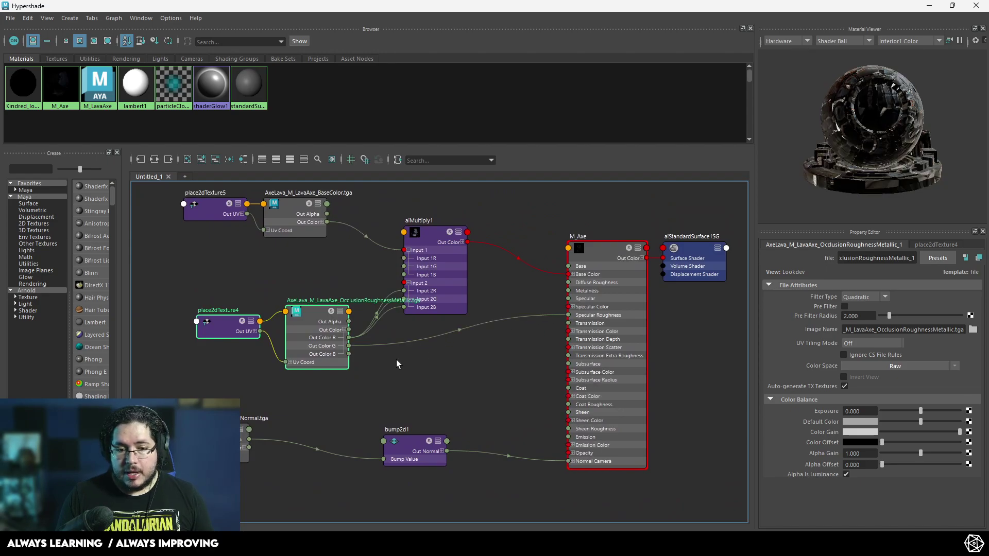
drag(367, 360, 573, 292)
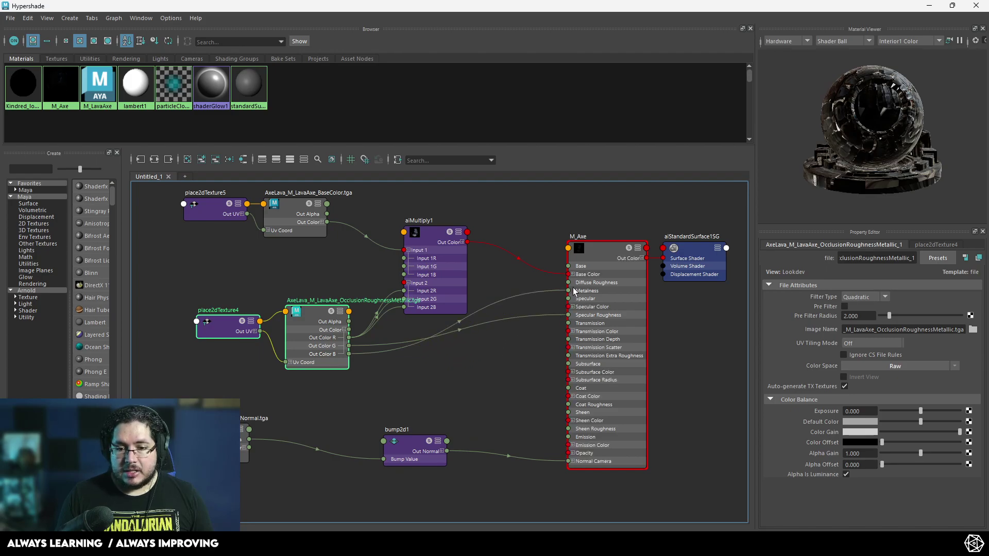
drag(916, 124, 857, 122)
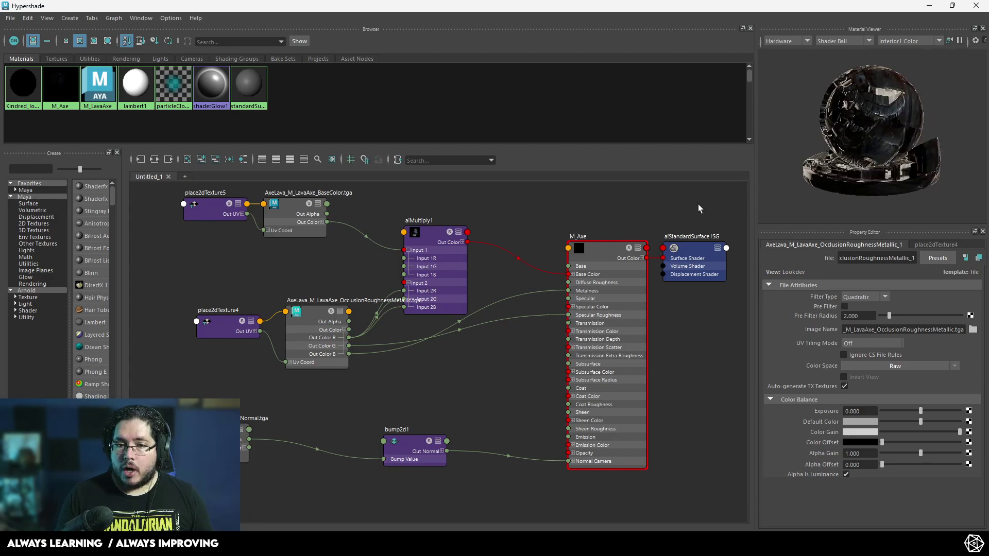
- Move the Emissive texture and its place2dTexture node below the Normal and bump2d nodes
scroll(400, 350, down, 4)
alt+middle_drag(400, 350, 479, 308)
drag(312, 212, 402, 359)
drag(307, 227, 242, 276)
drag(311, 255, 477, 425)
scroll(476, 412, up, 3)
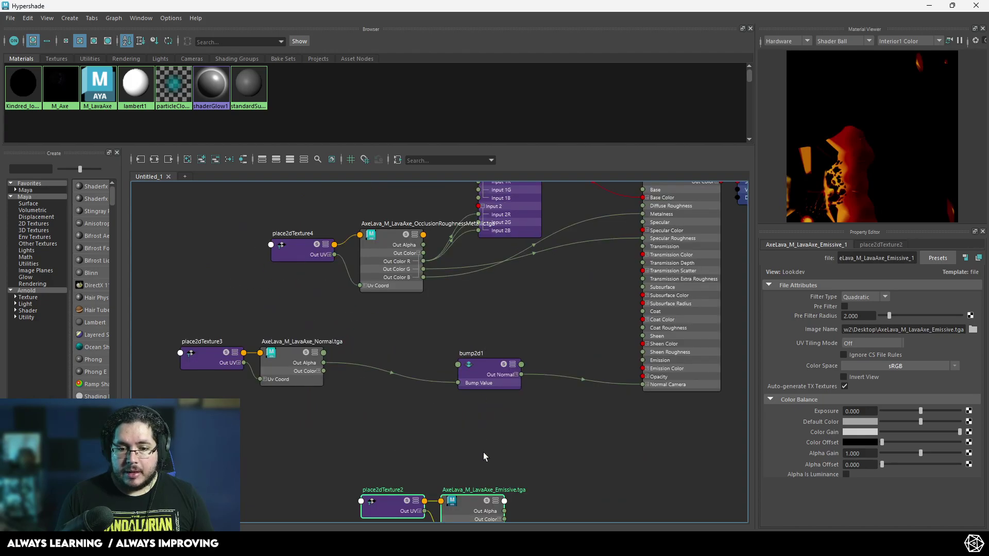
- Connect the Emissive texture's Out Color to M_Axe's Emission Color and inspect the material preview
drag(438, 466, 655, 268)
scroll(514, 380, up, 2)
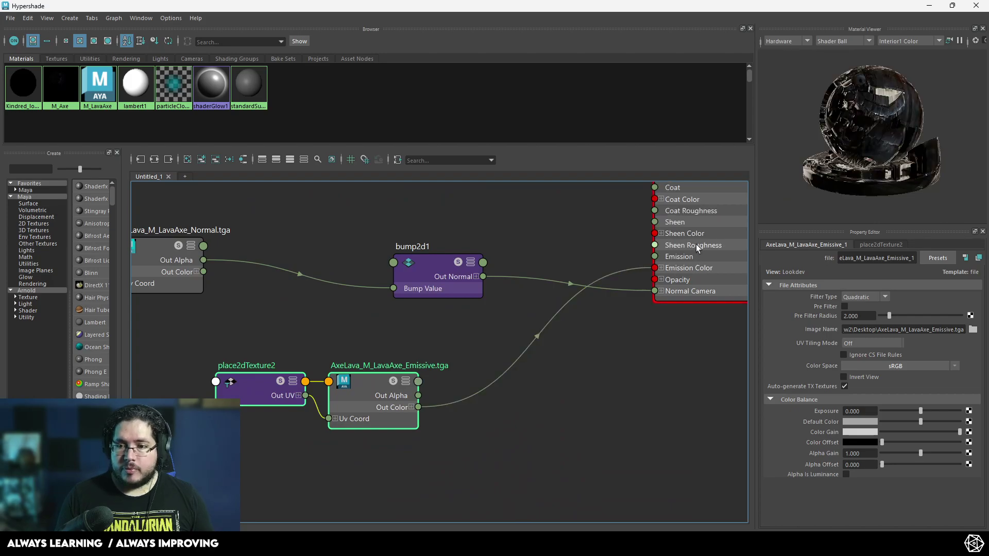
alt+drag(896, 144, 754, 136)
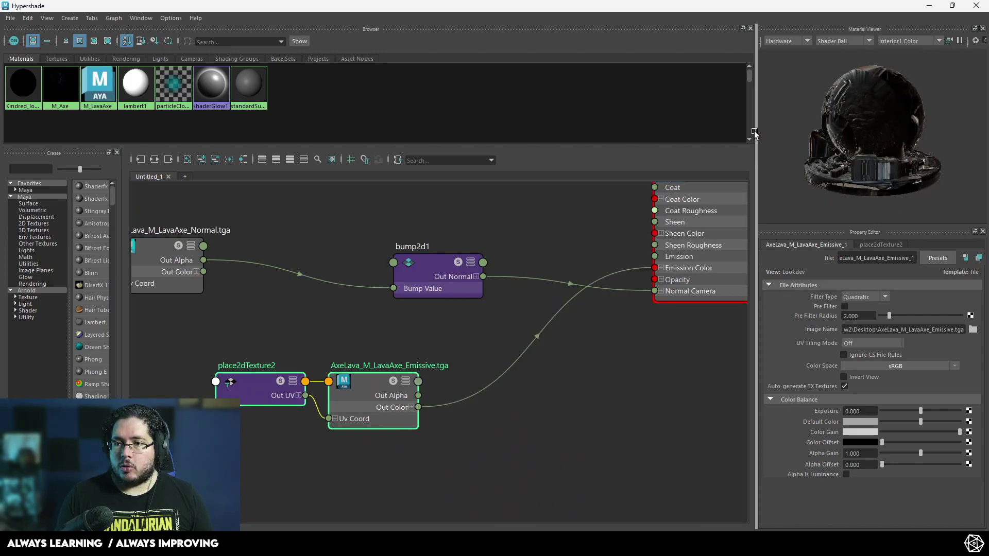
alt+drag(864, 116, 887, 148)
- Set M_Axe's Emission weight to 1.000 and orbit the material preview to check the lava glow
click(728, 250)
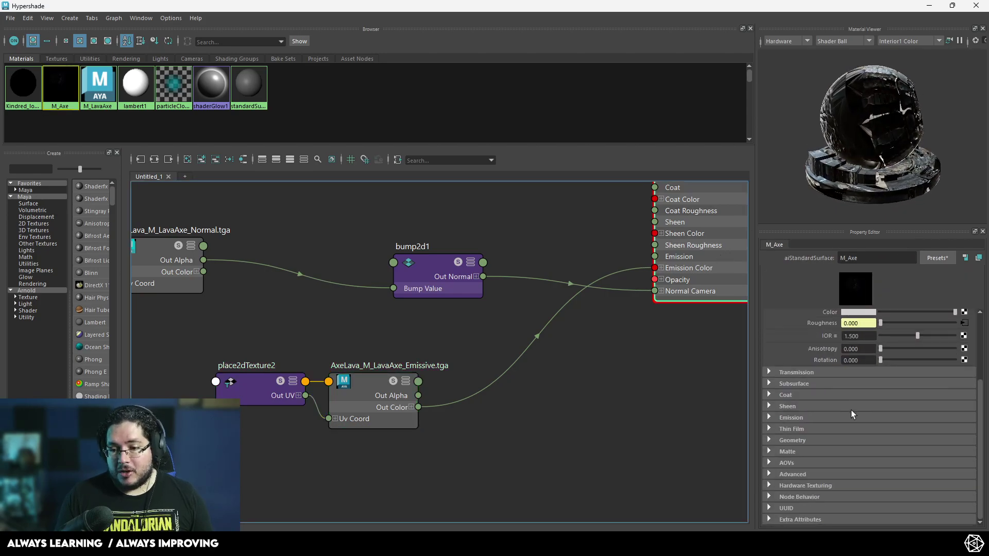
click(840, 418)
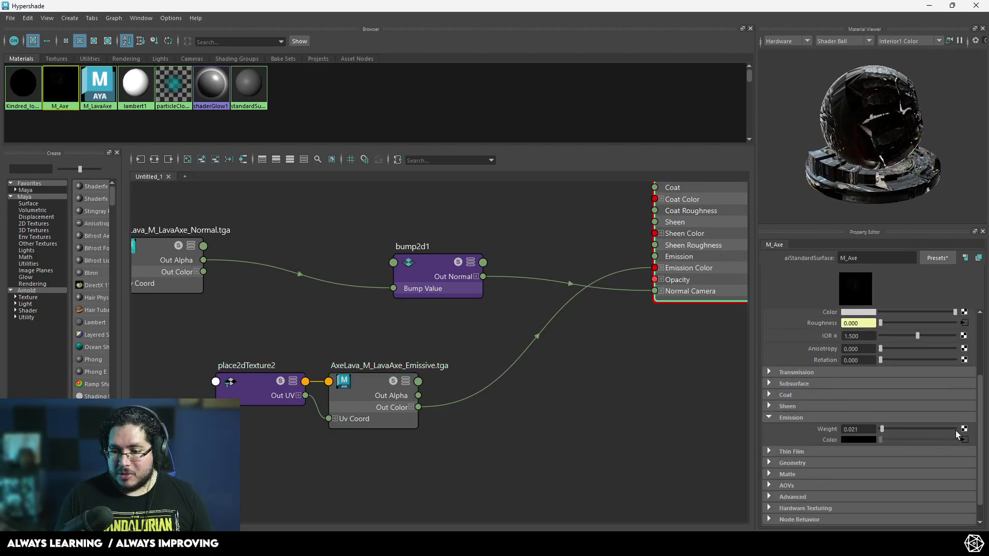
drag(957, 434, 982, 435)
alt+drag(873, 115, 921, 142)
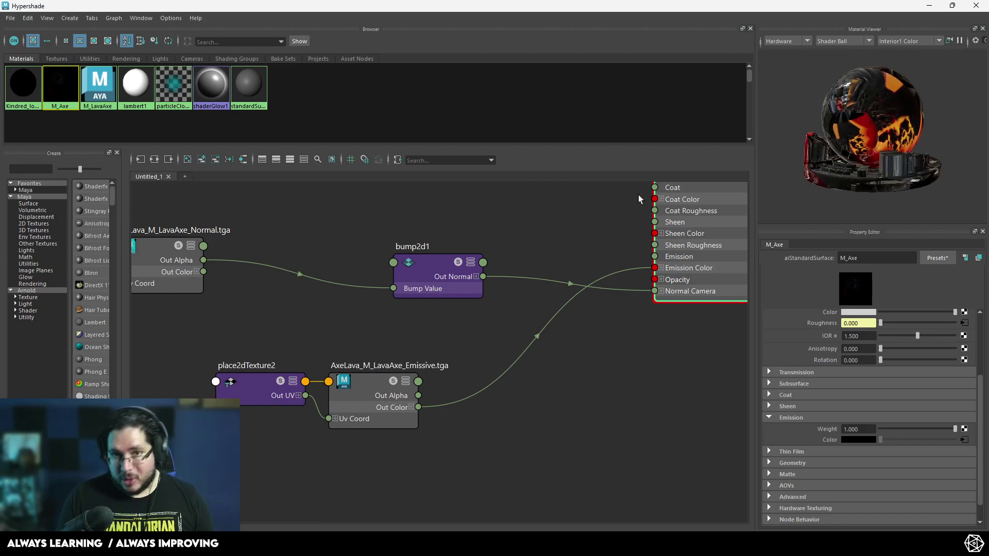
- Minimize Hypershade and switch the Maya viewport to textured shading for the axe model
click(929, 6)
click(475, 226)
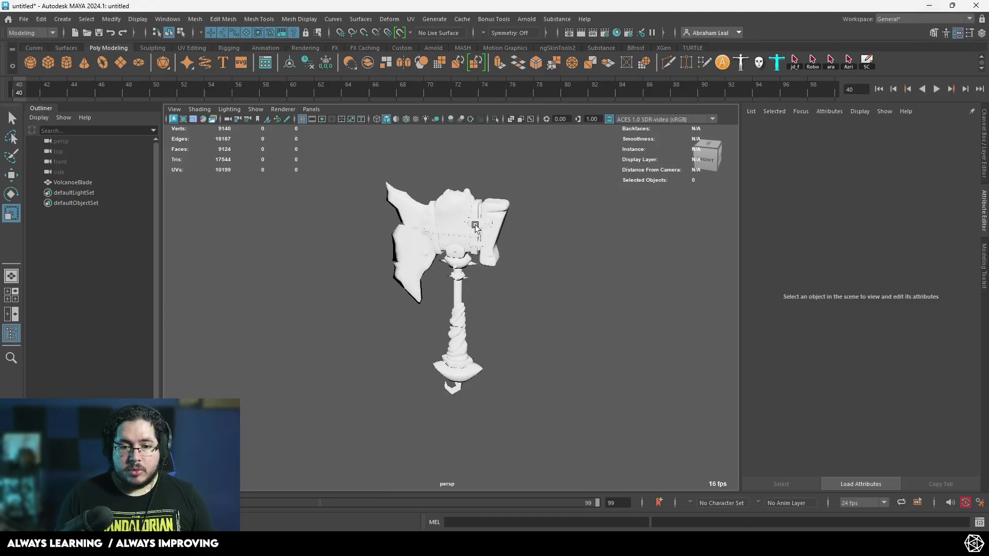
mouse_move(474, 227)
right_down()
mouse_move(497, 514)
mouse_move(547, 468)
right_up()
click(532, 265)
key(6)
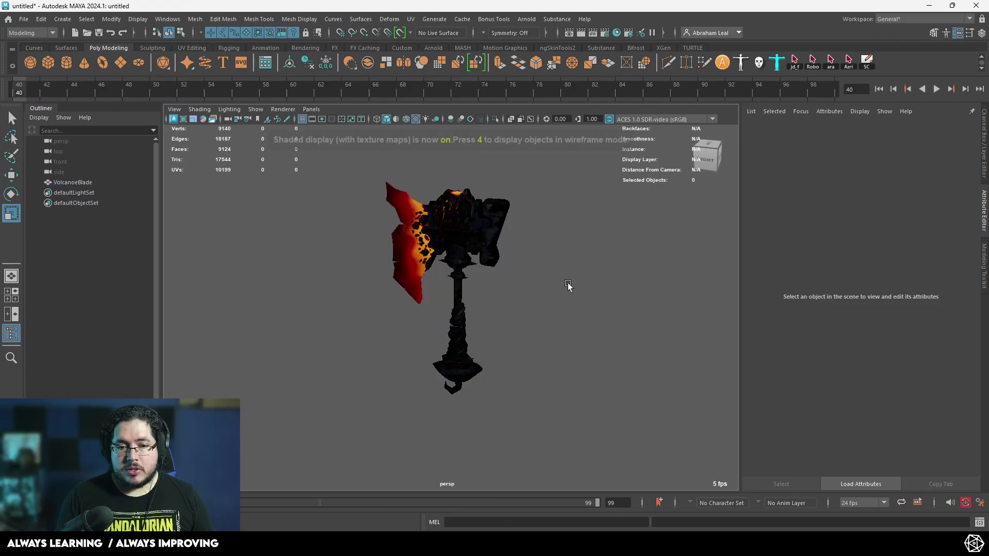
- Examine the textured axe from both sides, comparing its look with viewport color management off and on
alt+right_drag(568, 283, 627, 274)
alt+middle_drag(490, 243, 510, 342)
alt+right_drag(510, 342, 592, 378)
alt+drag(592, 378, 432, 372)
alt+right_drag(433, 373, 591, 351)
alt+drag(592, 351, 536, 333)
alt+right_drag(536, 333, 264, 266)
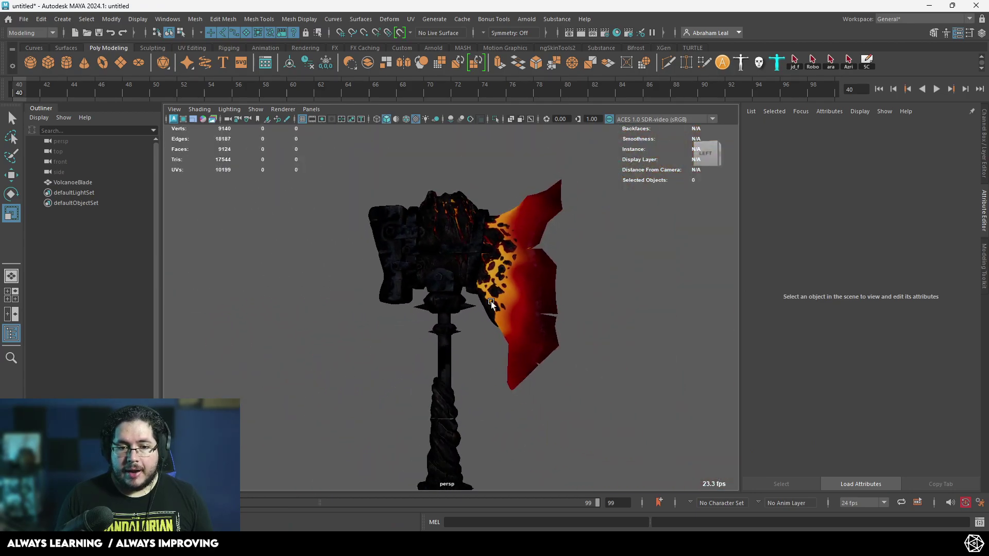
click(608, 121)
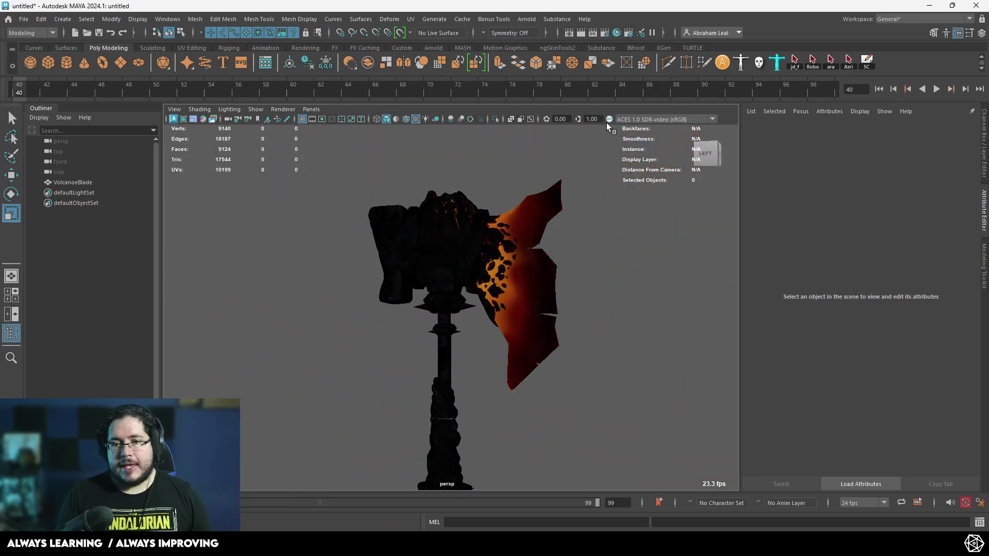
click(607, 122)
alt+drag(596, 225, 534, 232)
alt+right_drag(534, 278, 501, 311)
alt+middle_drag(501, 311, 492, 248)
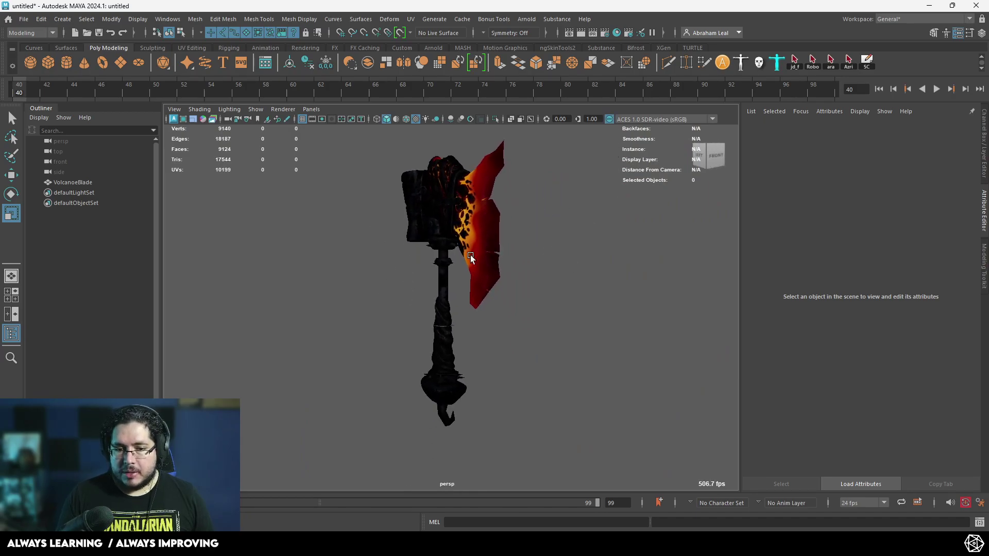
alt+right_drag(471, 256, 527, 271)
alt+drag(528, 270, 576, 277)
alt+right_drag(576, 276, 510, 268)
alt+drag(510, 268, 546, 278)
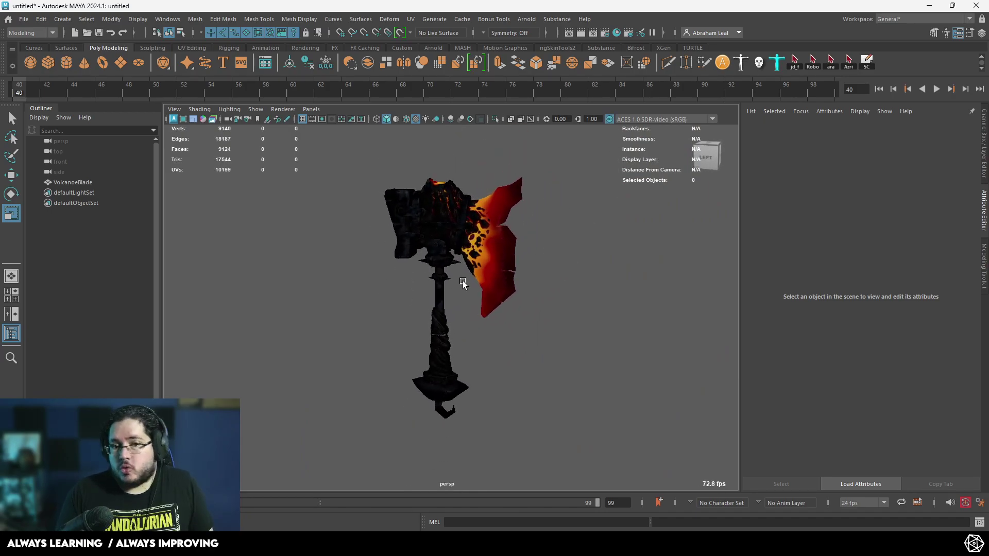
- Create an Arnold Skydome Light in the scene
click(526, 19)
mouse_move(562, 75)
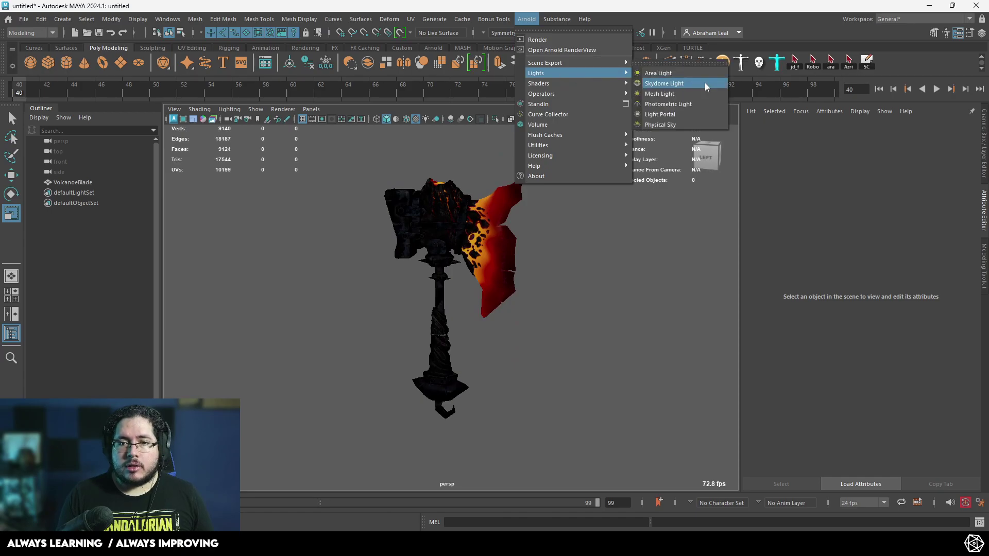
click(672, 84)
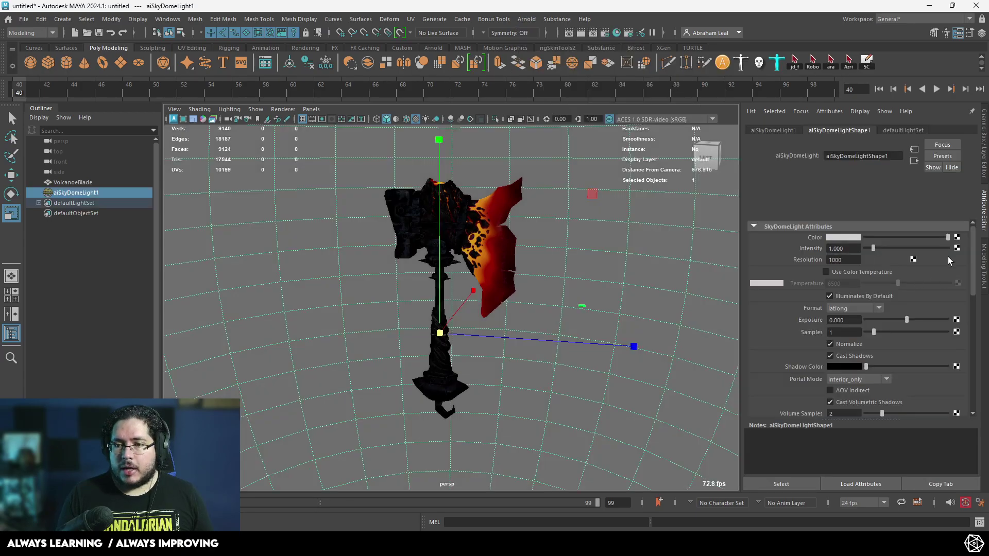
- Map a File texture to the skydome light's Color and load dancing_hall_4k.exr as its image
click(956, 237)
click(430, 282)
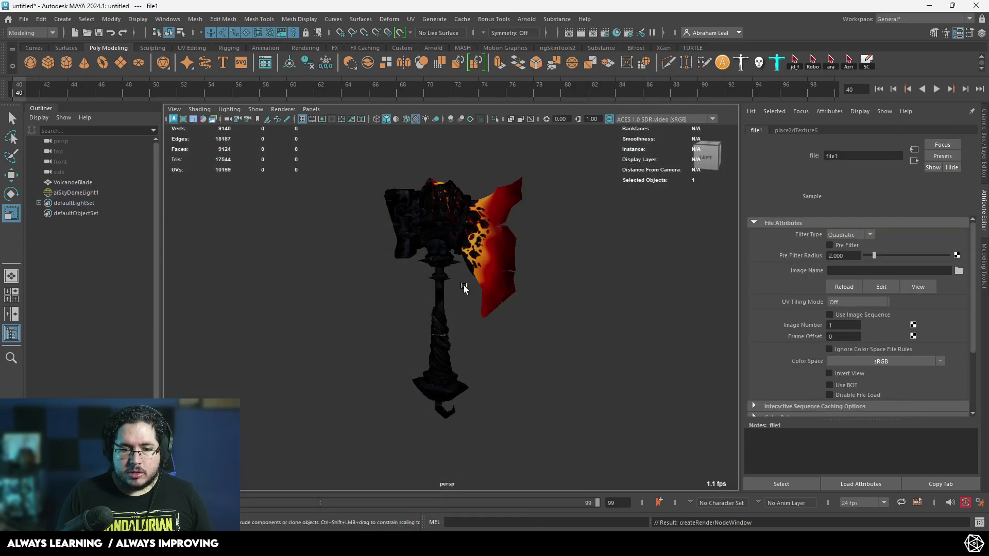
click(959, 271)
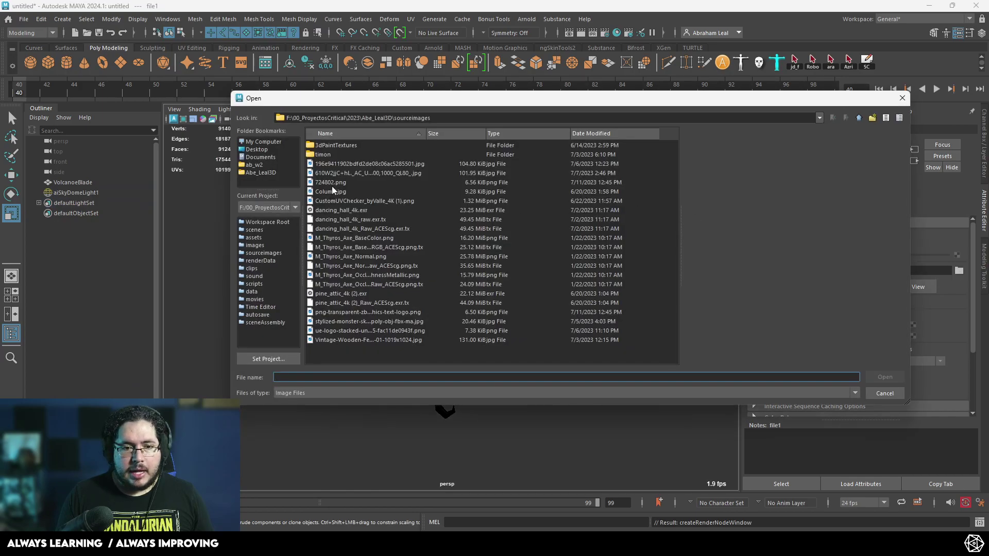
click(336, 210)
click(884, 377)
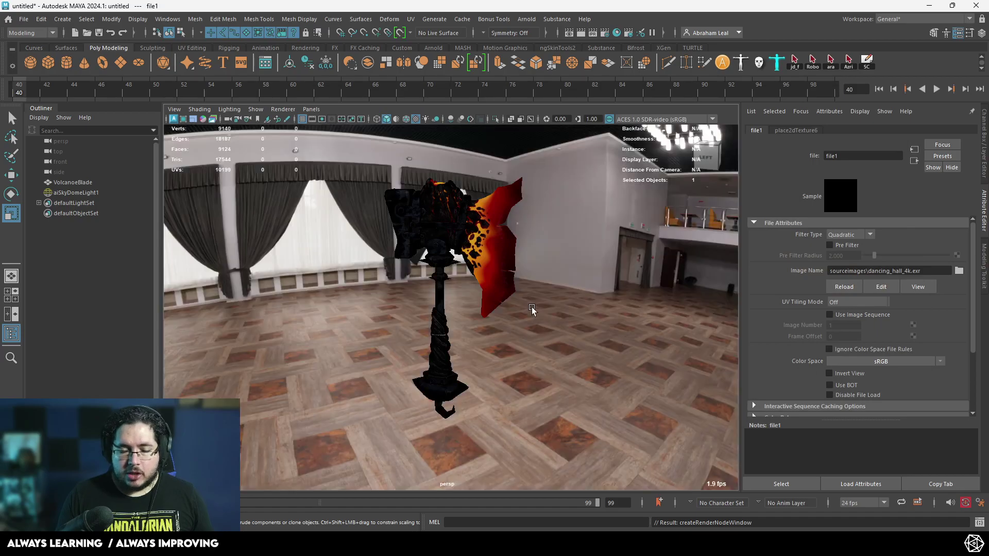
- Light the viewport with all scene lights and orbit around the axe to check its reflections
alt+drag(544, 307, 419, 313)
key(7)
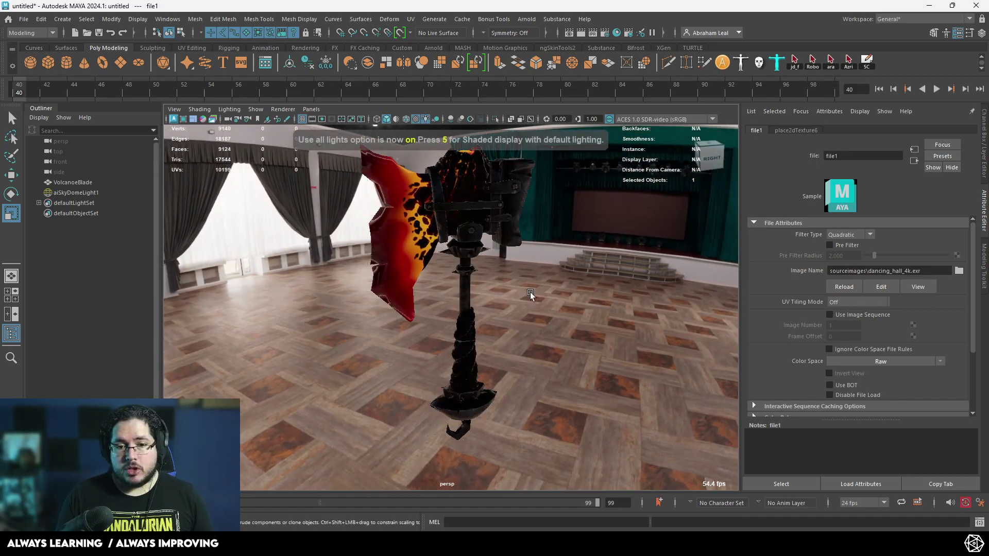
alt+drag(530, 293, 410, 296)
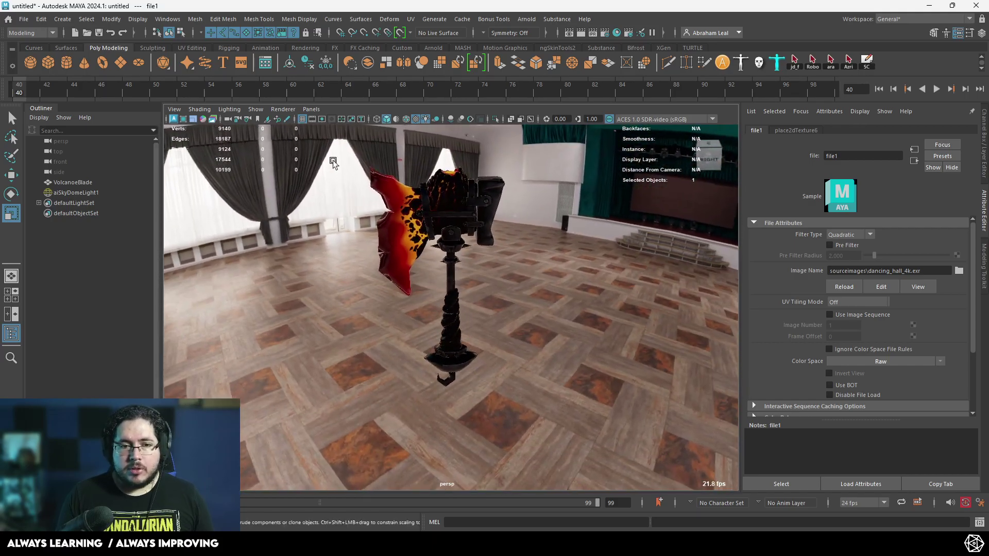
- Display the resolution gate in the perspective view and frame the whole axe inside it
click(321, 119)
scroll(460, 303, up, 1)
alt+drag(463, 316, 485, 322)
- Select the skydome light and set its Camera visibility to 0.000 to hide the background from renders
click(514, 308)
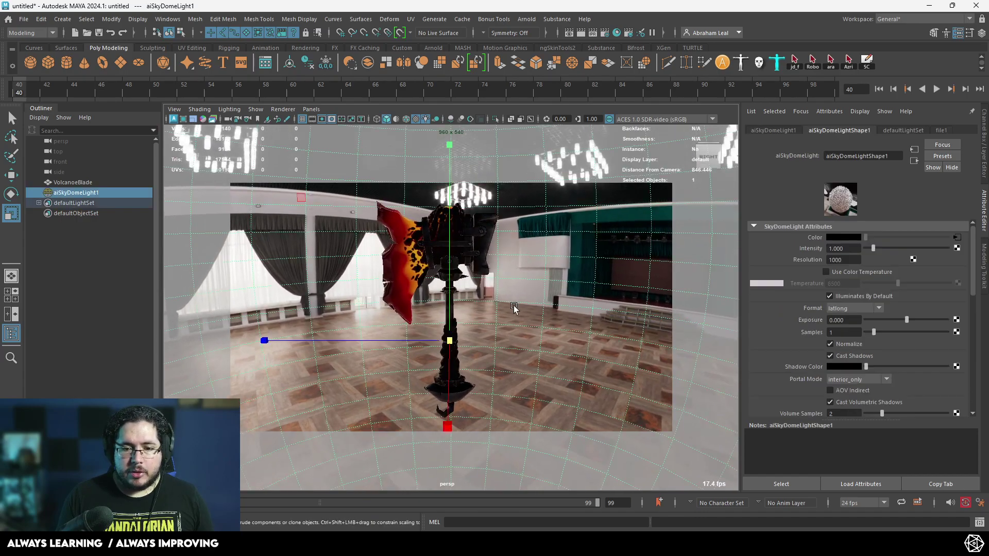
scroll(824, 335, down, 5)
drag(919, 252, 860, 249)
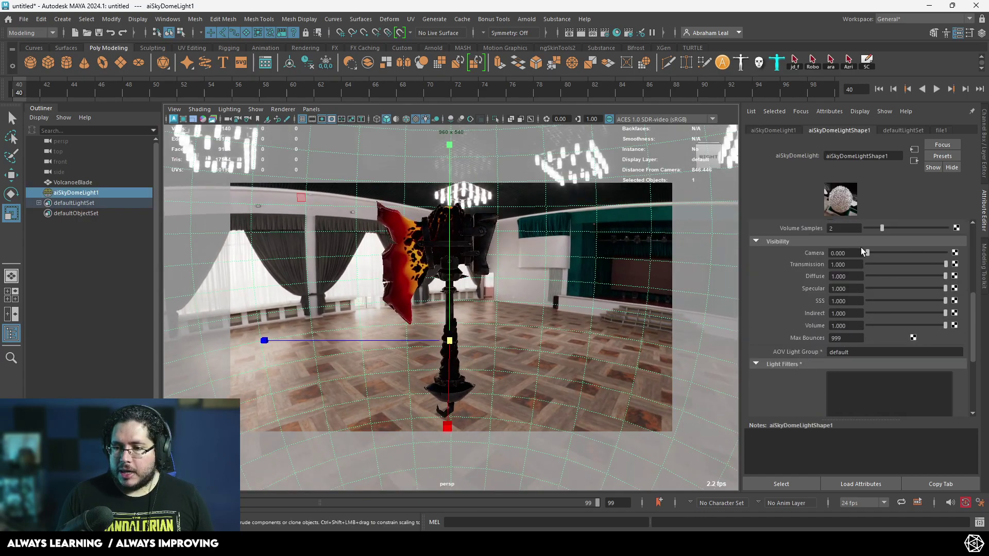
- Set Arnold's Render Device to GPU in the render settings and close them
click(605, 33)
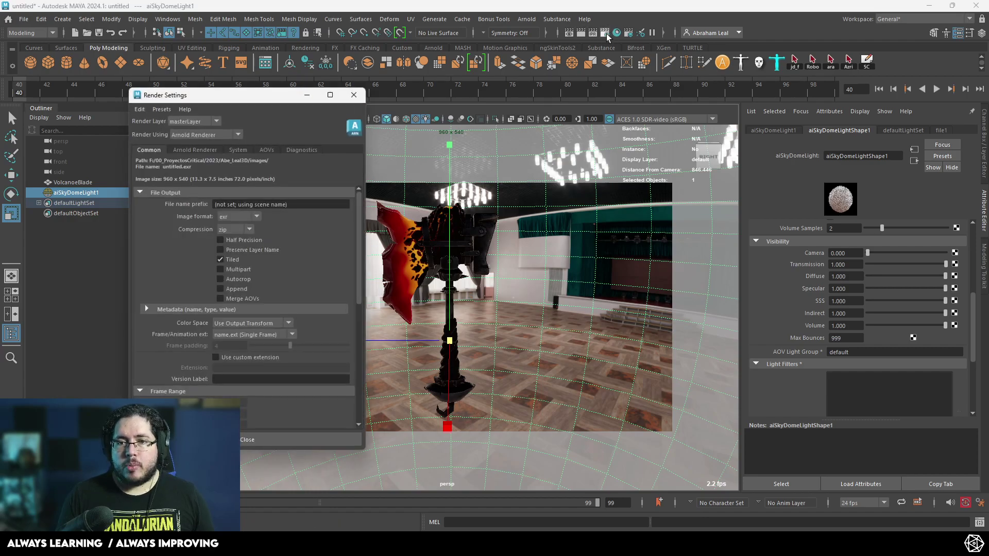
click(238, 150)
click(230, 175)
click(223, 196)
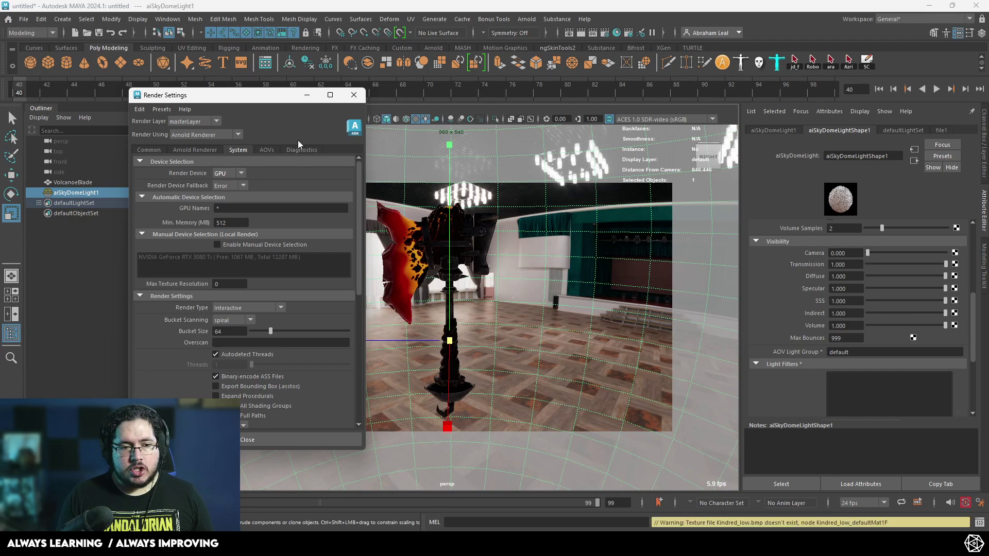
click(353, 95)
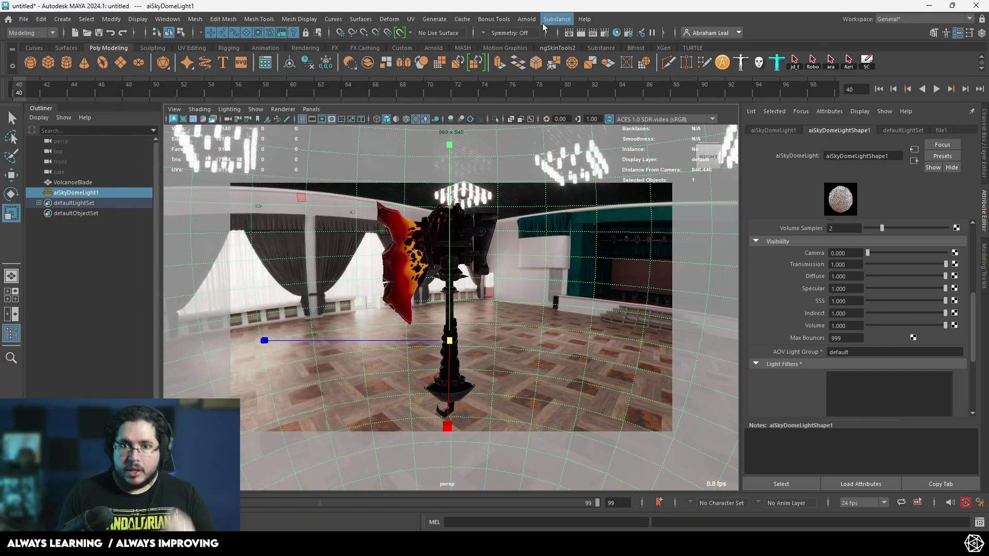
- Render the axe in Arnold RenderView and zoom in and out to inspect the result
click(526, 19)
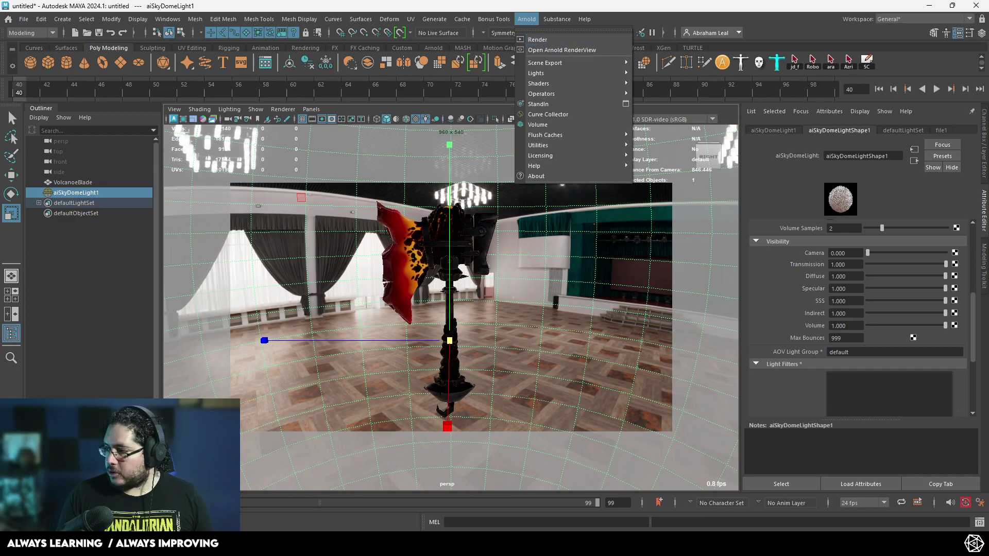
click(561, 50)
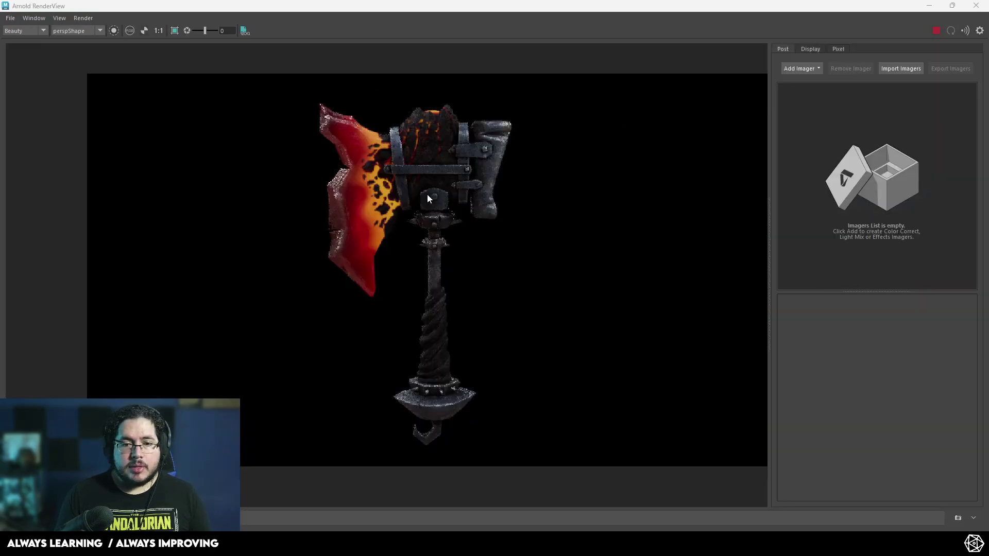
scroll(480, 180, up, 5)
scroll(480, 180, down, 4)
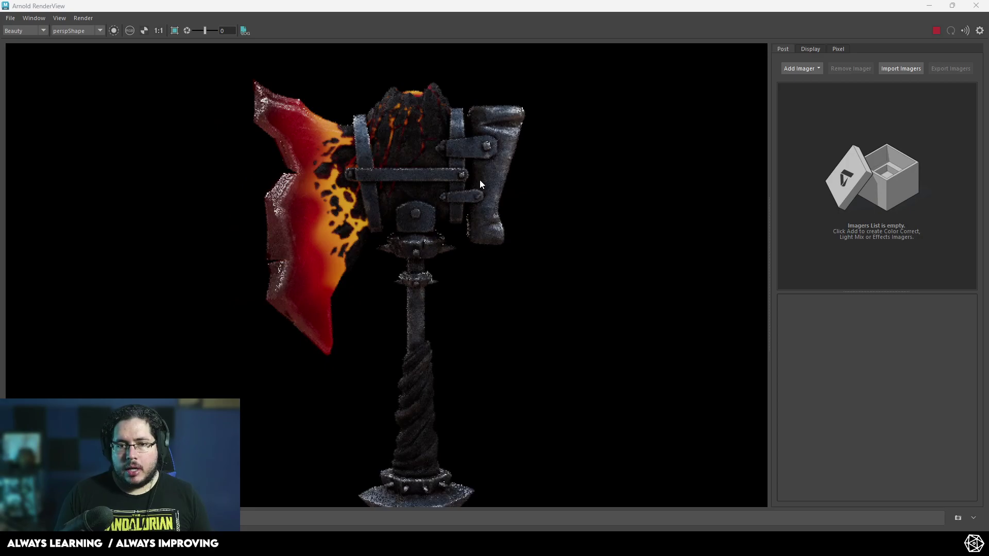
scroll(480, 180, down, 2)
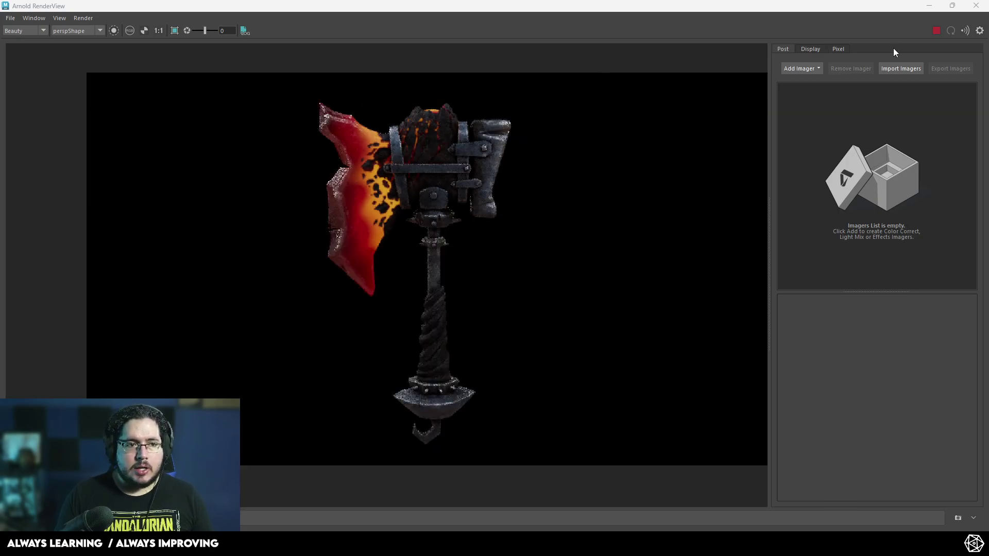
- Return to the render settings, try the HD_1080 image size preset, and settle on 2k_Square
click(929, 5)
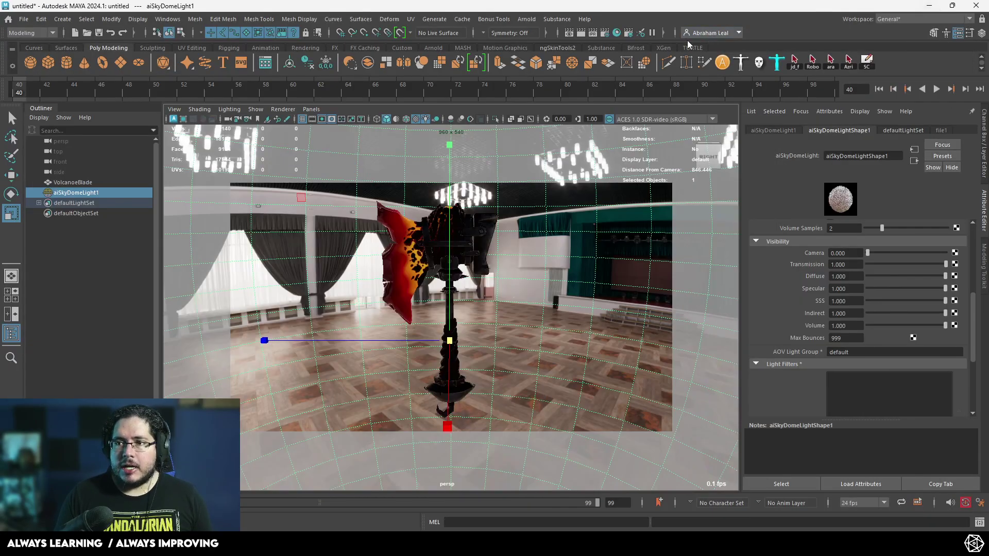
click(605, 33)
click(148, 150)
scroll(215, 302, down, 3)
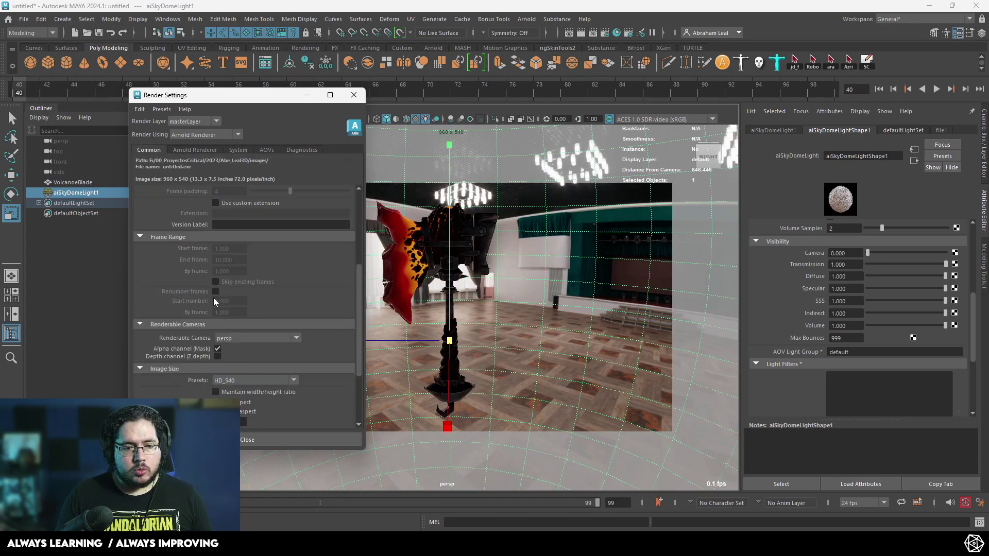
scroll(213, 299, down, 2)
click(229, 319)
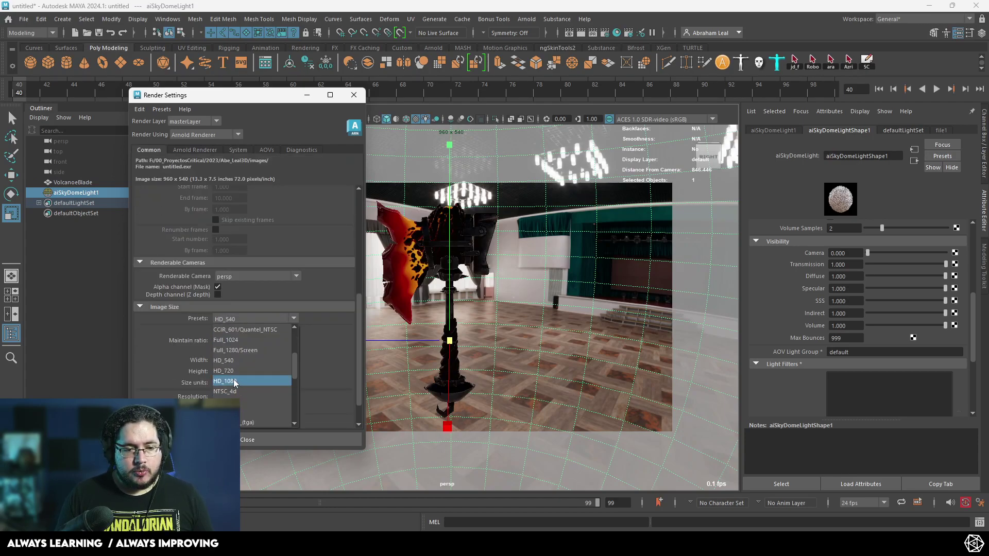
click(234, 382)
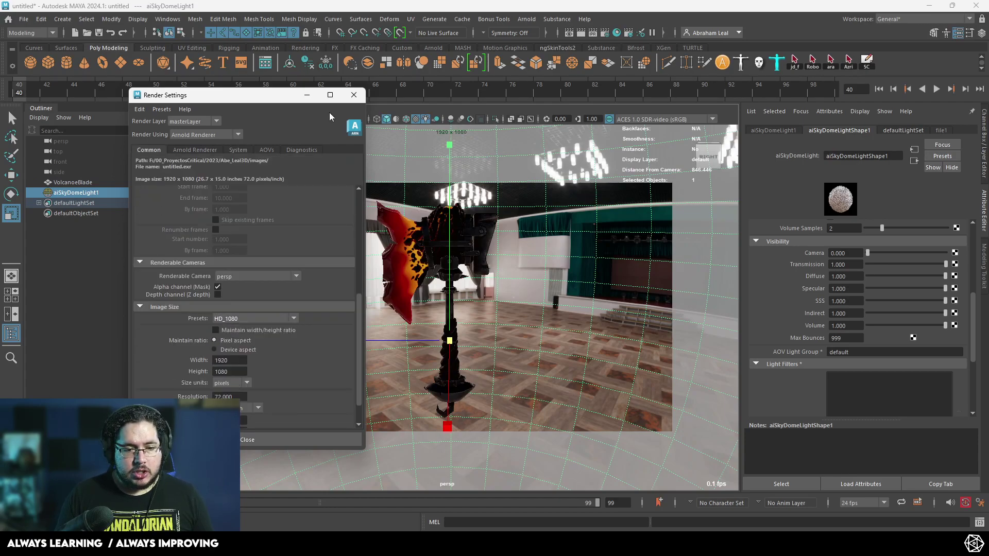
click(245, 321)
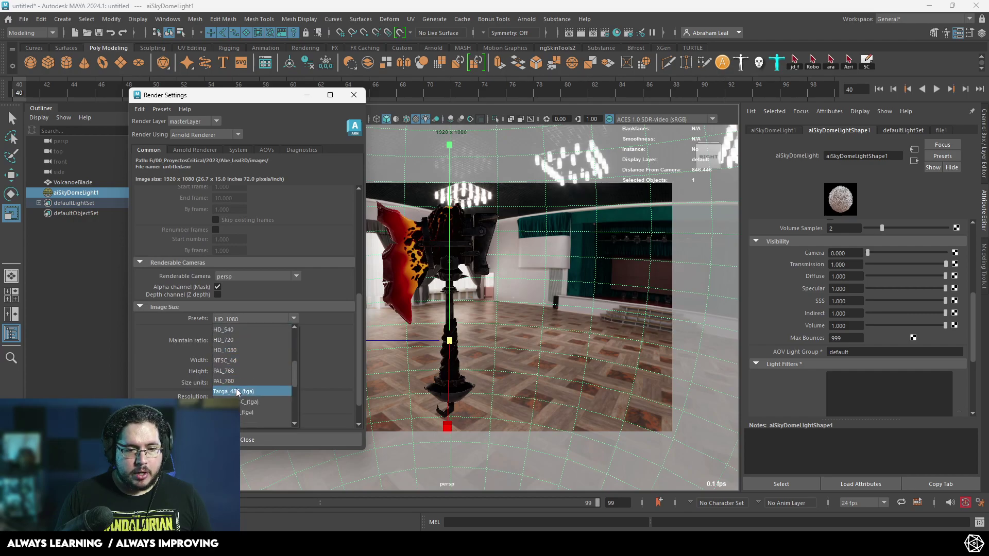
scroll(233, 374, down, 3)
click(236, 365)
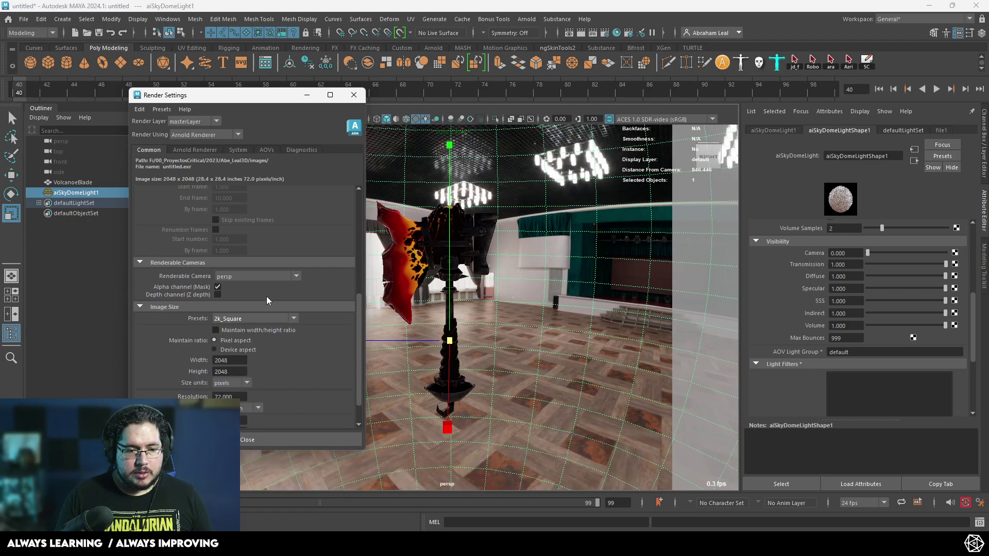
click(354, 94)
- Frame the axe closer within the square gate and rerun the render in Arnold RenderView
scroll(431, 244, up, 5)
alt+middle_drag(452, 275, 460, 293)
alt+drag(460, 293, 488, 297)
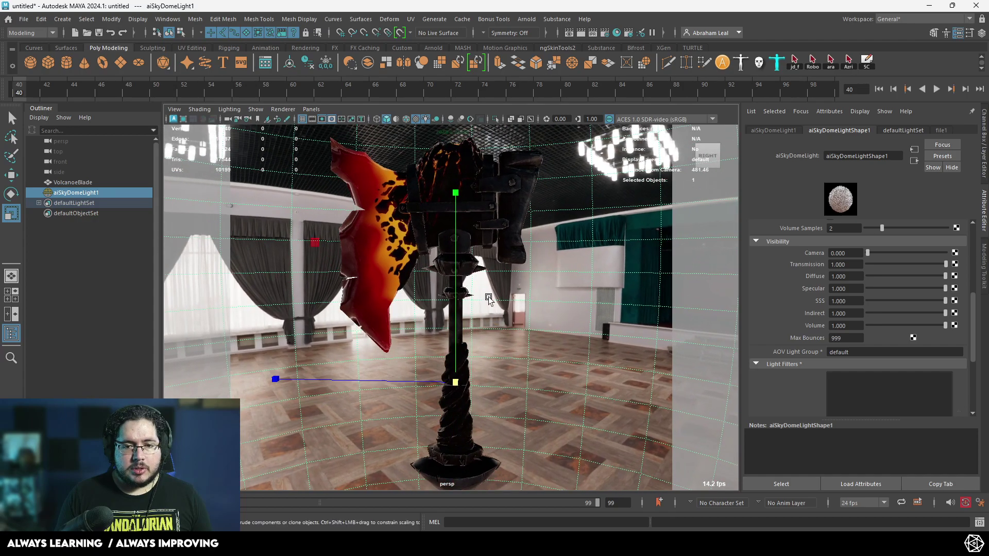
scroll(489, 297, up, 1)
alt+middle_drag(488, 297, 499, 315)
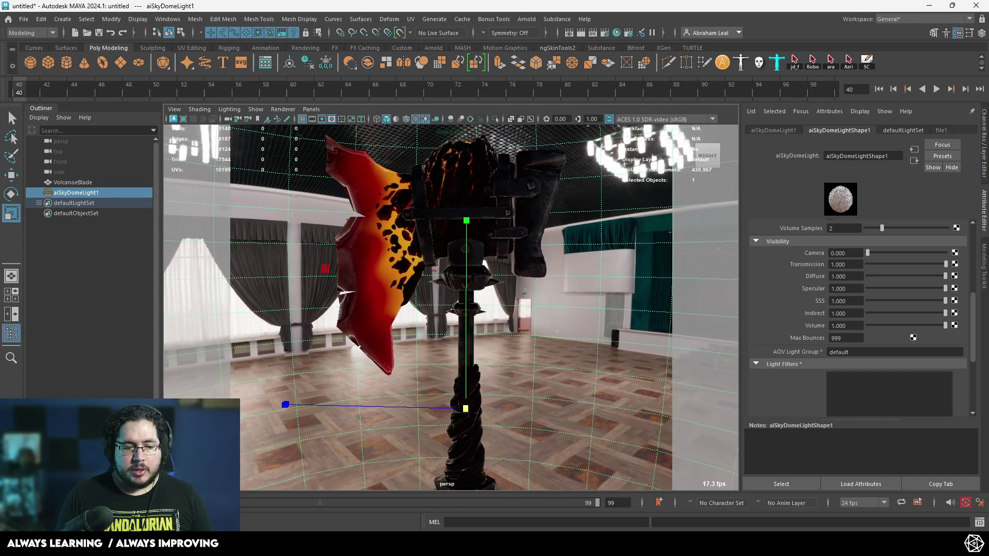
key(alt+Tab)
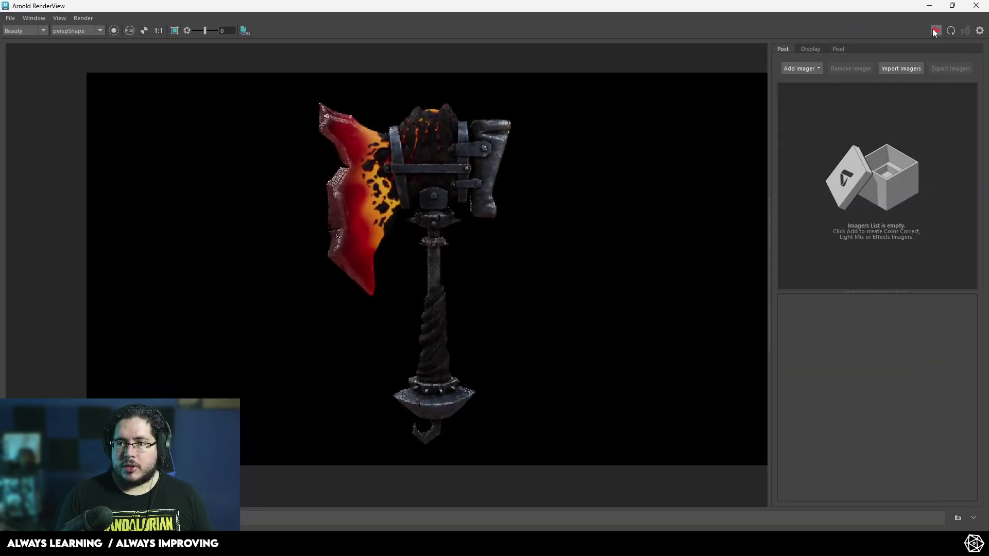
click(933, 31)
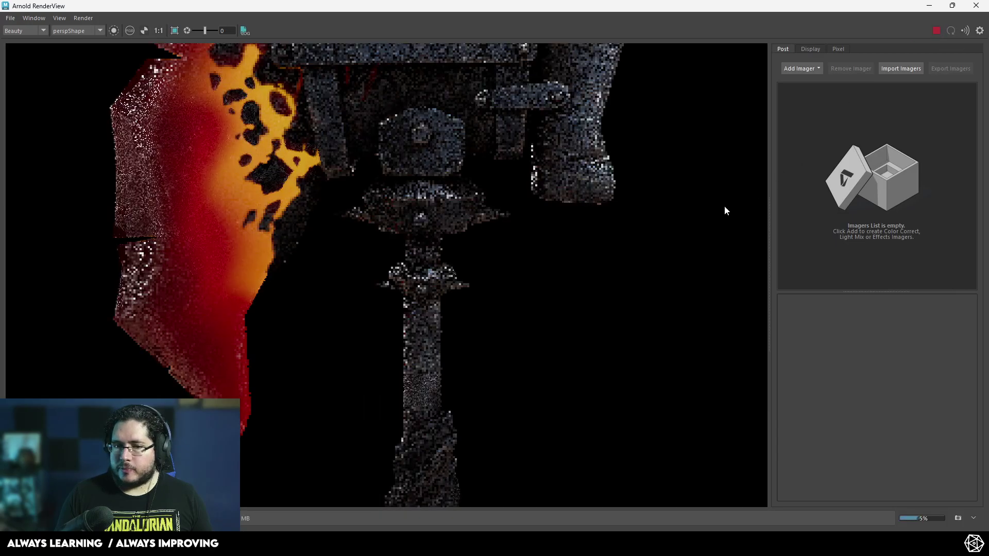
- Check the whole axe in the render, raise it slightly in the camera framing, and rerun the render in Arnold RenderView
scroll(525, 237, down, 2)
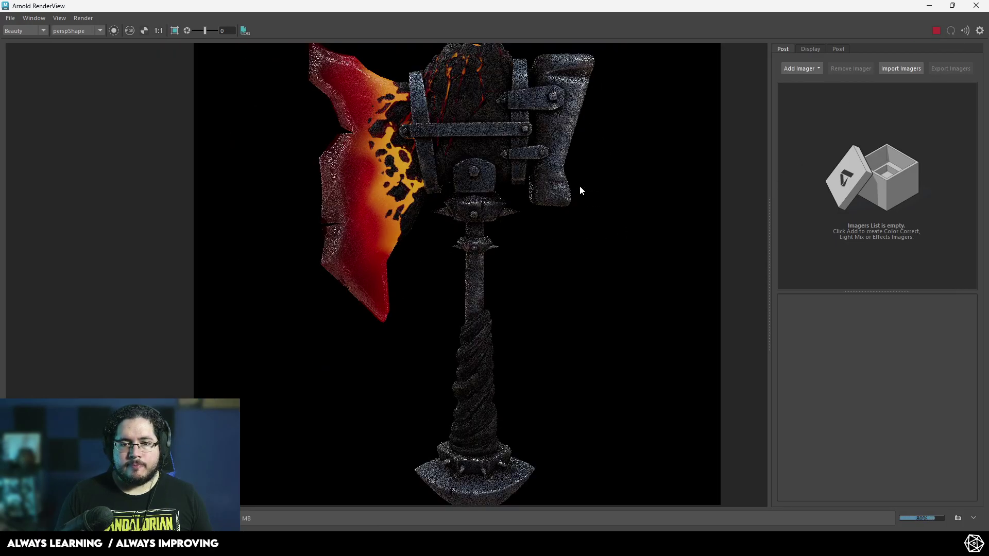
scroll(580, 192, down, 2)
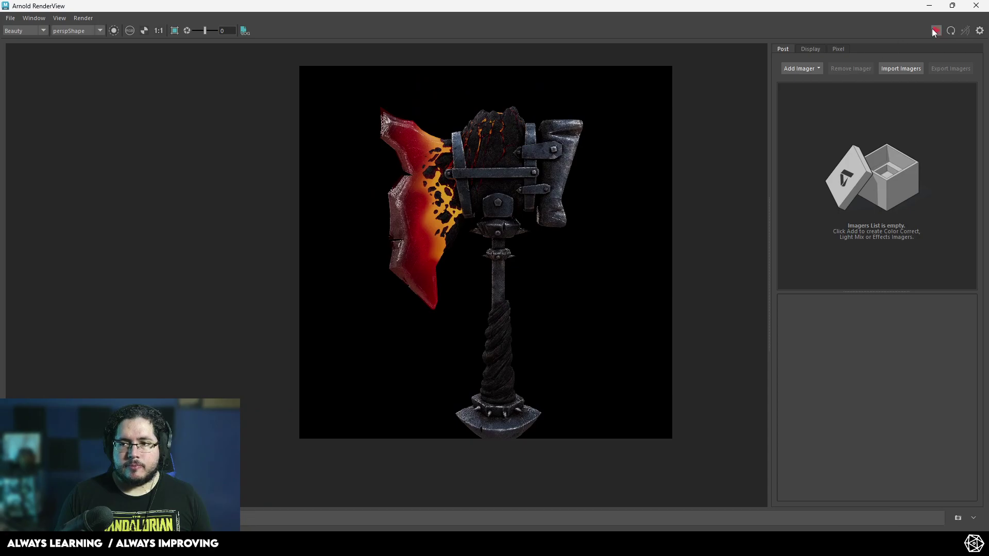
click(930, 6)
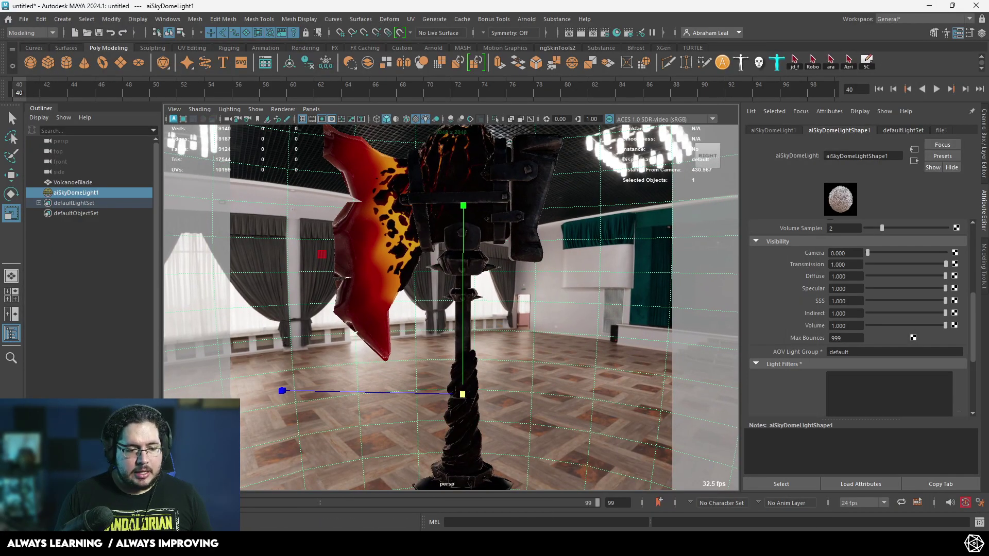
key(alt+Tab)
click(941, 30)
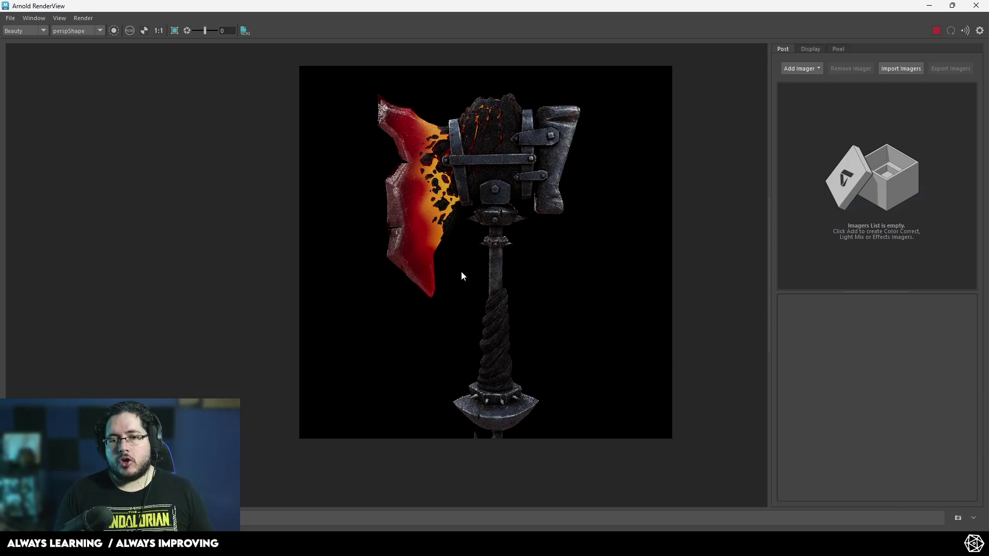
- Compare the Arnold render of the axe with its look in Substance 3D Painter, switching back and forth between both views
key(alt+Tab)
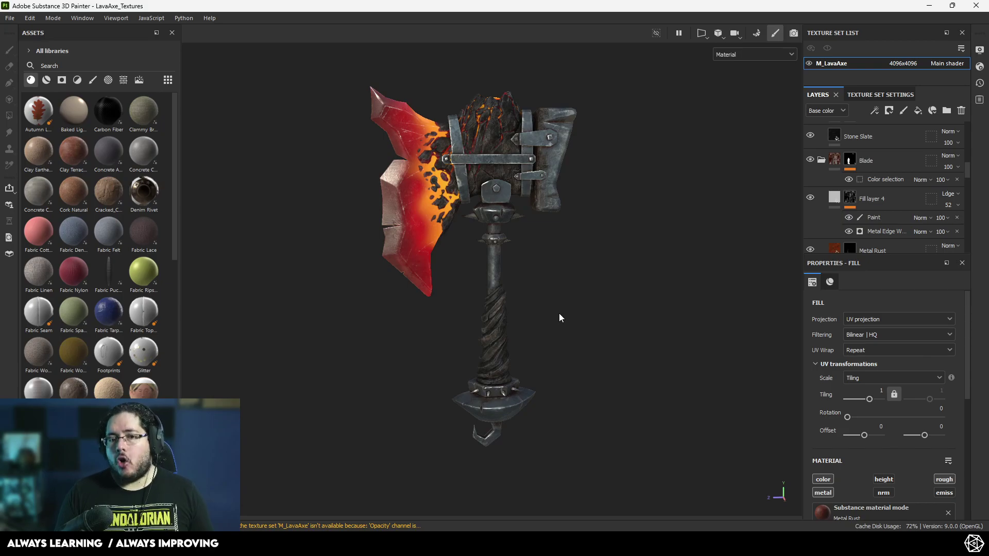
key(alt+Tab)
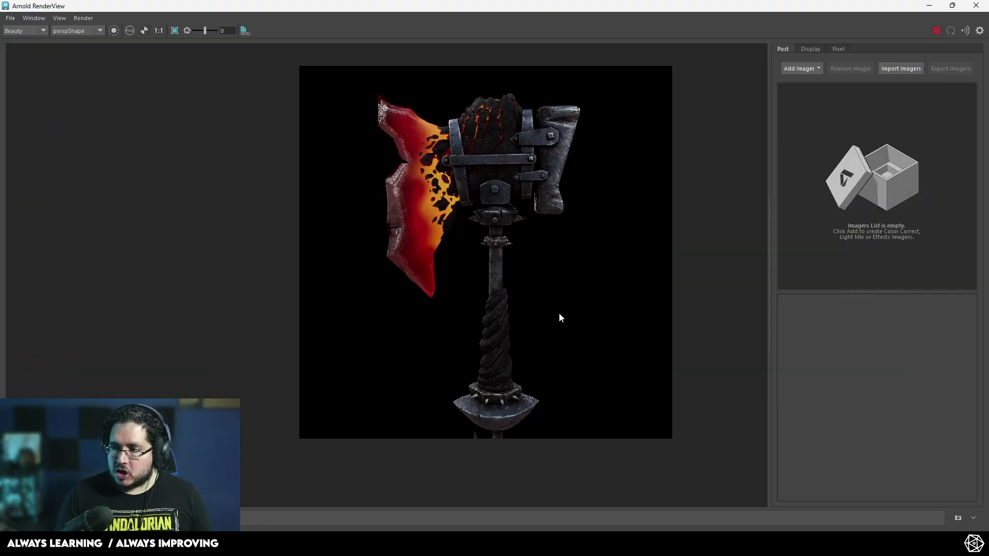
key(alt+Tab)
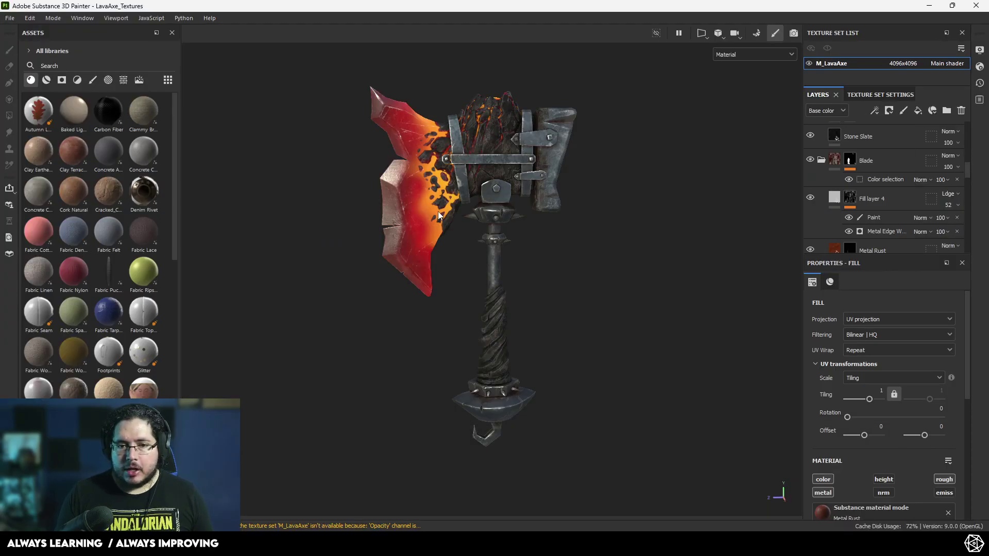
key(alt+Tab)
key(alt+Tab)
key(alt+Tab)
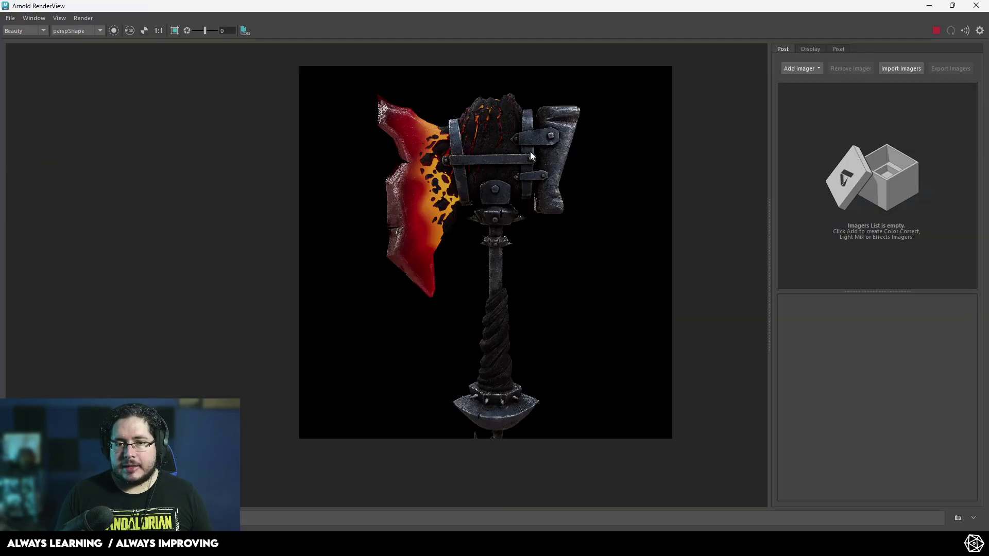
key(alt+Tab)
key(alt+Tab)
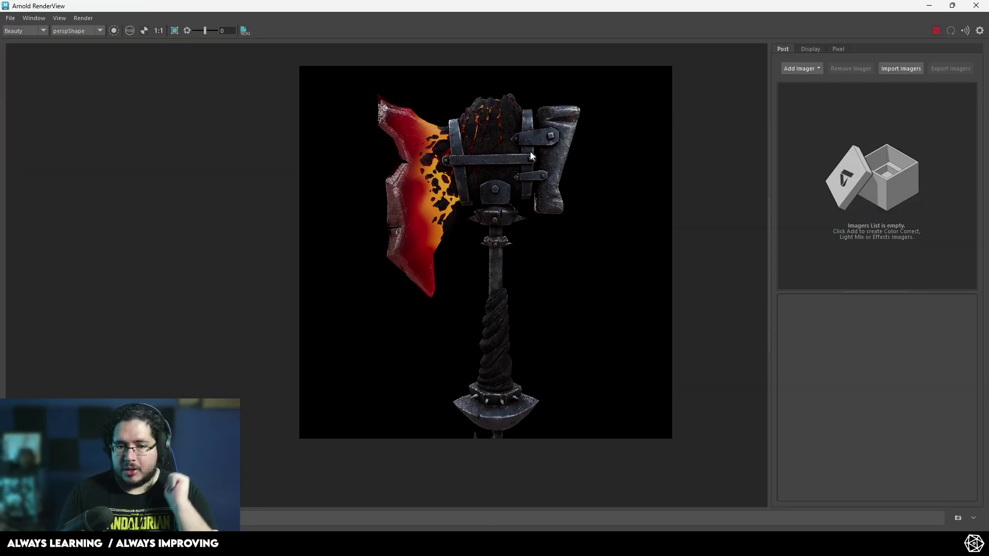
- Return to the Maya scene and import the Kindred_low mask mesh alongside the axe
click(928, 5)
alt+right_drag(530, 327, 456, 315)
alt+middle_drag(457, 314, 507, 305)
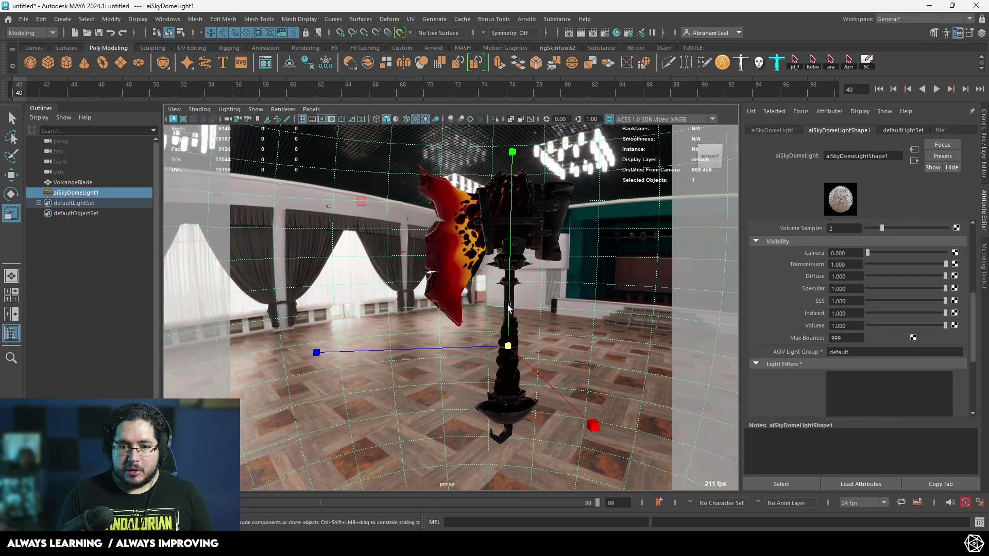
alt+drag(507, 307, 514, 310)
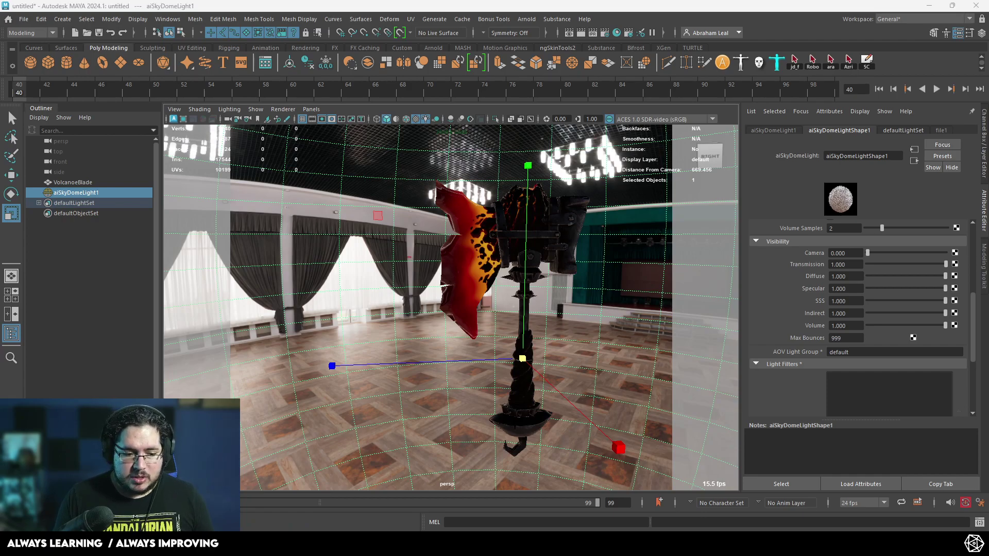
click(460, 543)
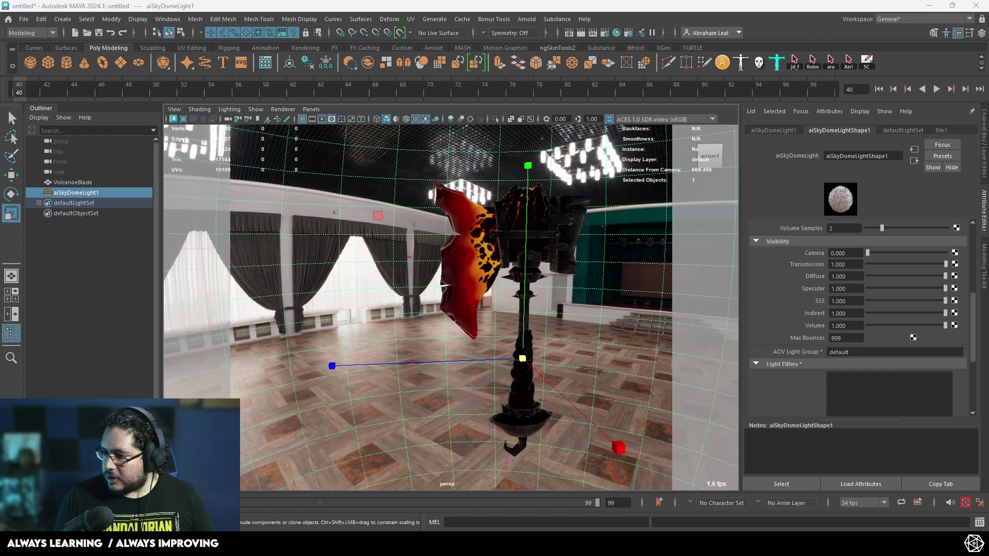
drag(988, 365, 443, 345)
scroll(453, 355, down, 5)
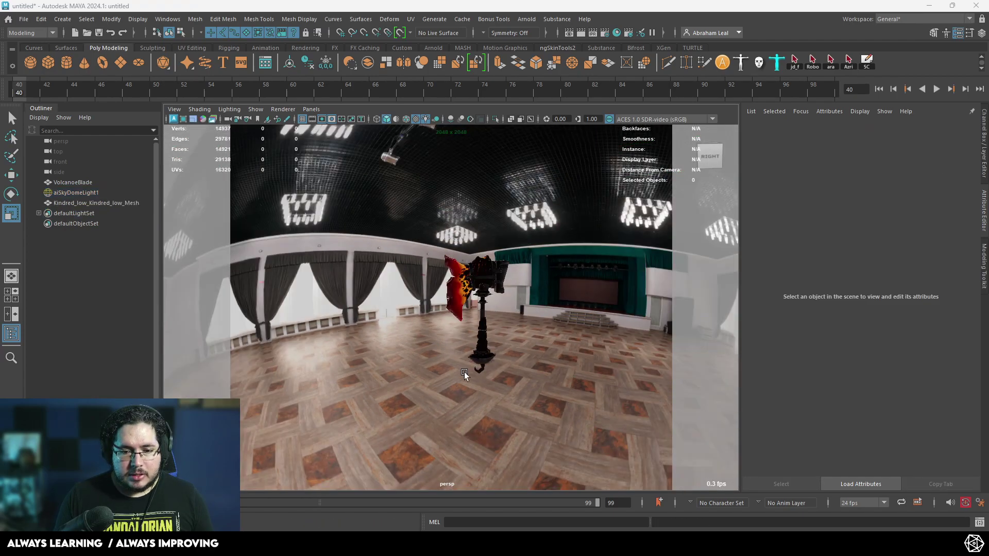
- Move the mask mesh out beside the axe blade and rotate it to face the camera
click(464, 372)
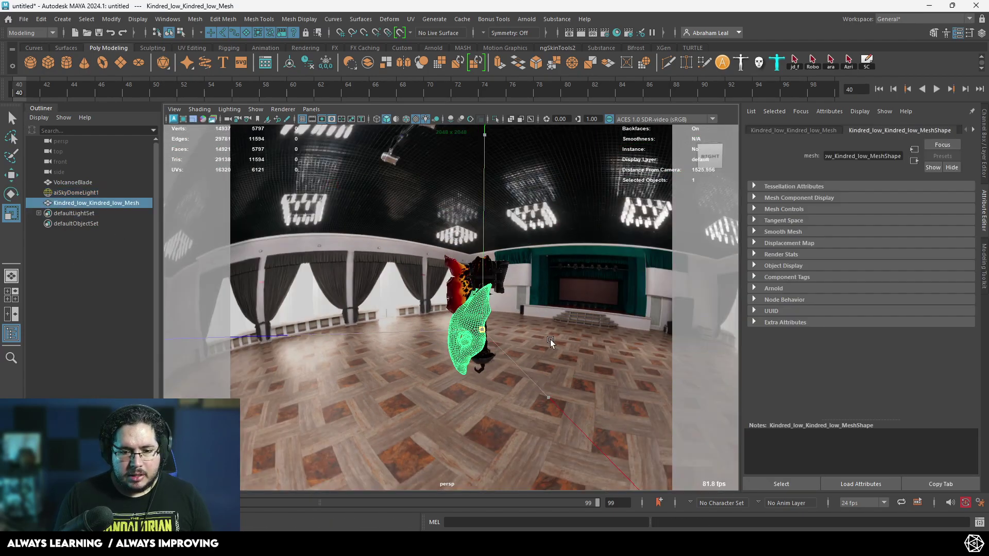
key(w)
drag(549, 397, 444, 388)
key(e)
drag(330, 386, 535, 361)
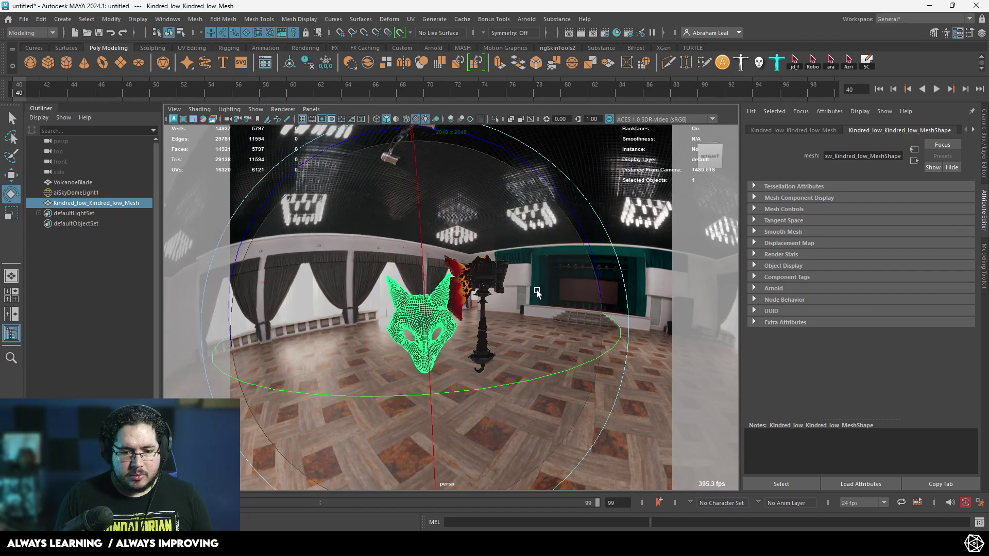
drag(366, 361, 403, 316)
key(w)
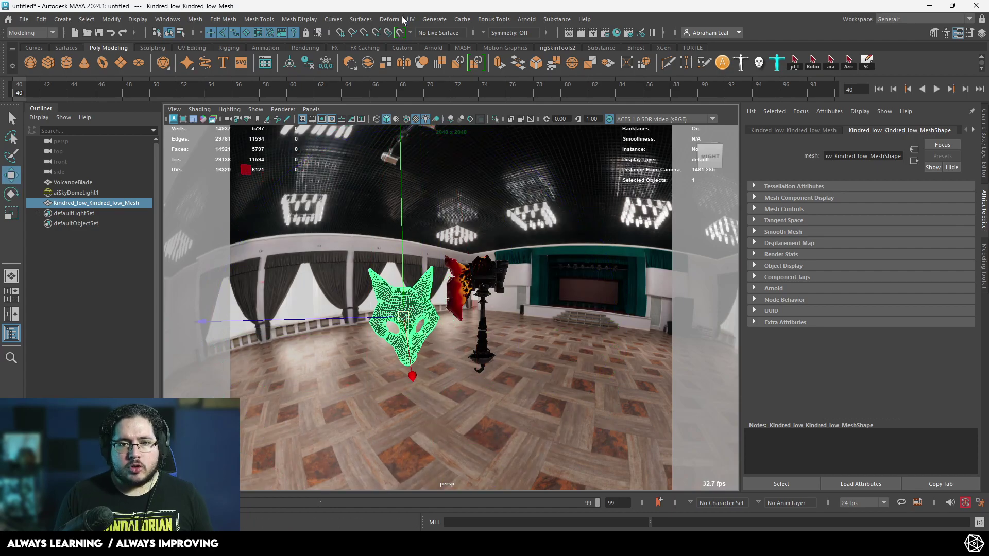
- Inspect the mask's UV layout in the UV Editor and close the editor
click(407, 19)
click(434, 40)
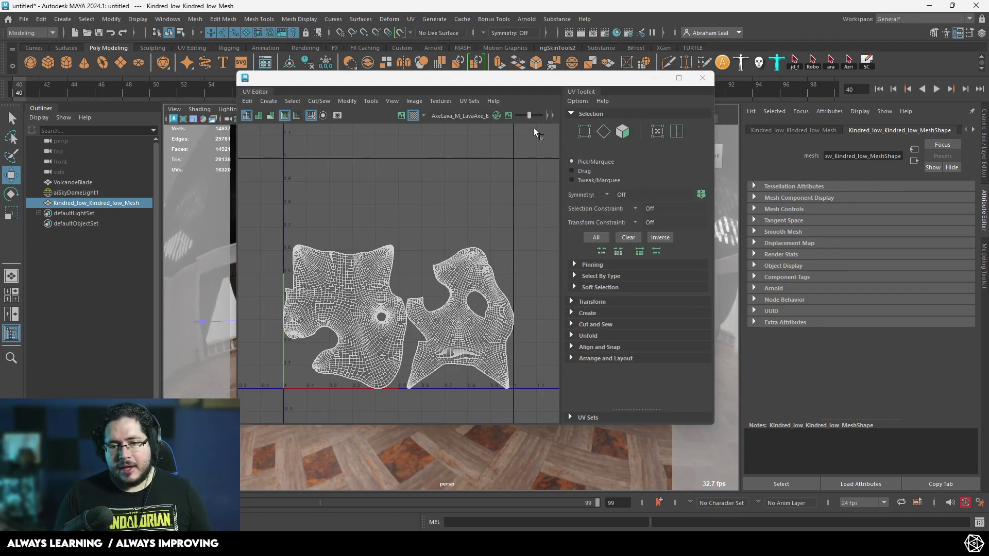
click(700, 81)
- Soften the edges of the mask mesh, view it up close, and select the mask again
click(299, 19)
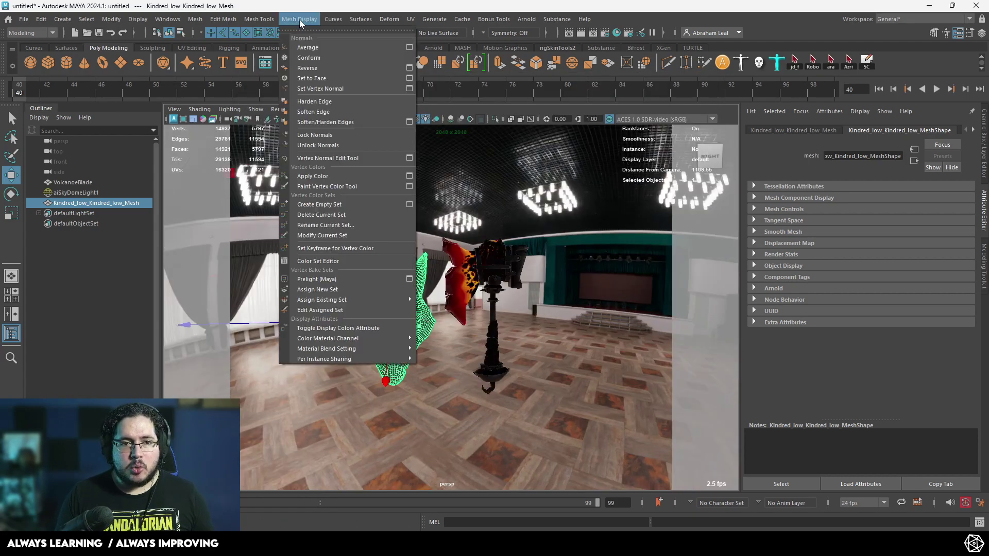
click(328, 112)
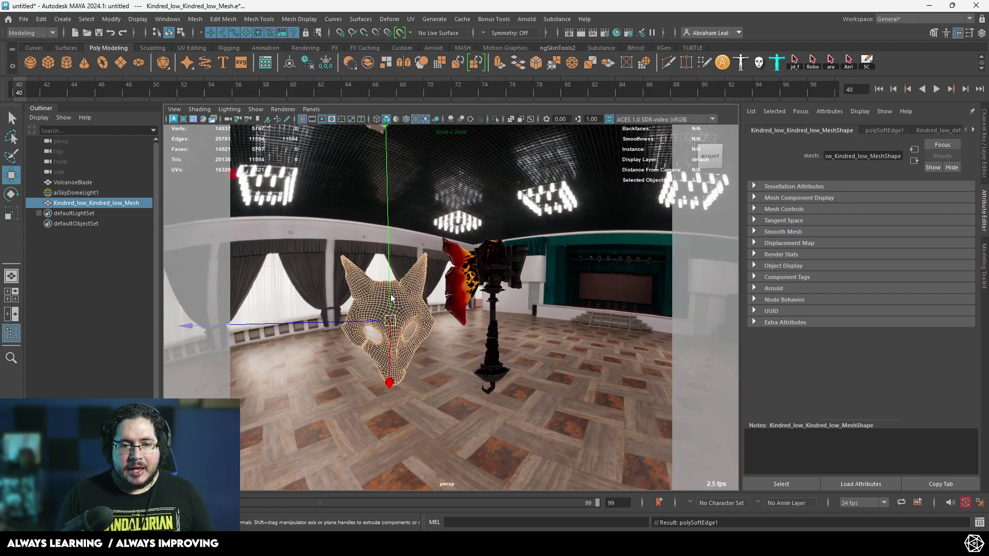
scroll(362, 219, up, 5)
click(386, 179)
mouse_move(360, 277)
alt+mouse_down()
mouse_move(372, 274)
mouse_move(366, 268)
alt+mouse_up()
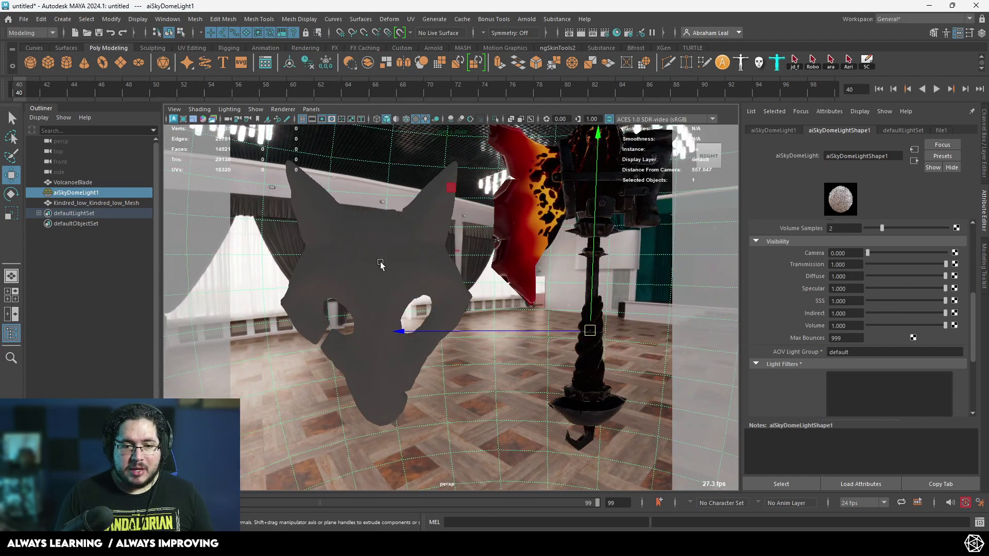
click(381, 240)
right_drag(381, 237, 431, 223)
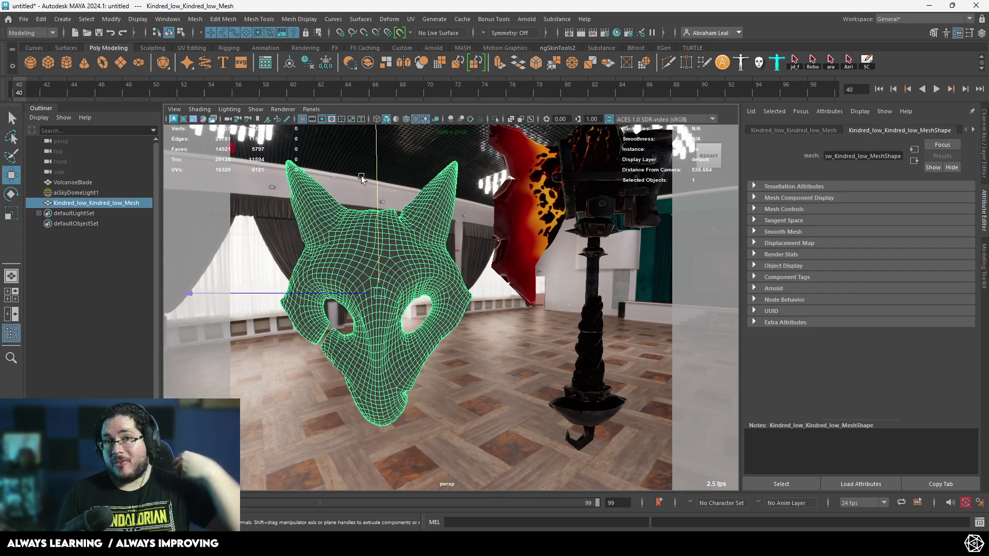
- Search the Plug-in Manager for "substa" and check whether the Substance plug-ins are loaded and set to auto load
click(170, 19)
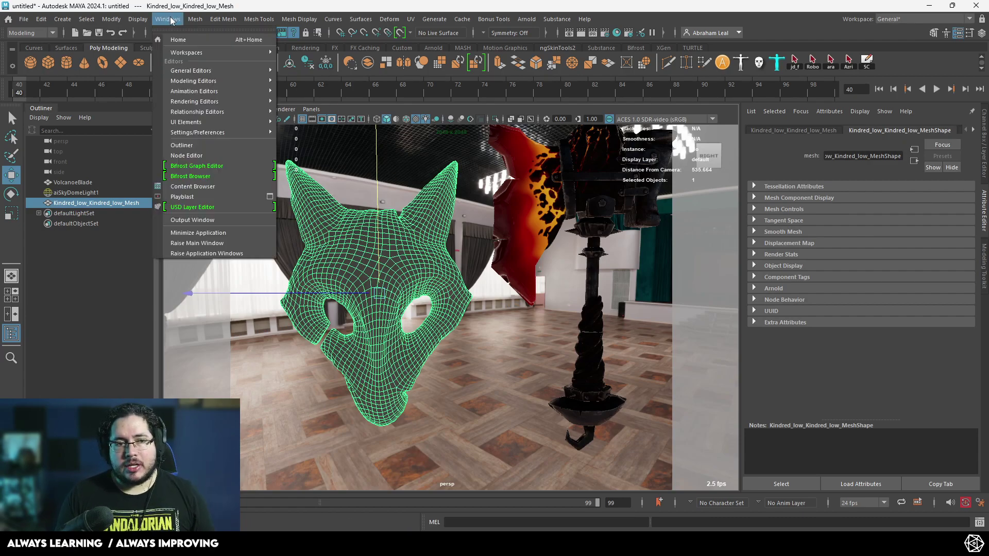
mouse_move(205, 133)
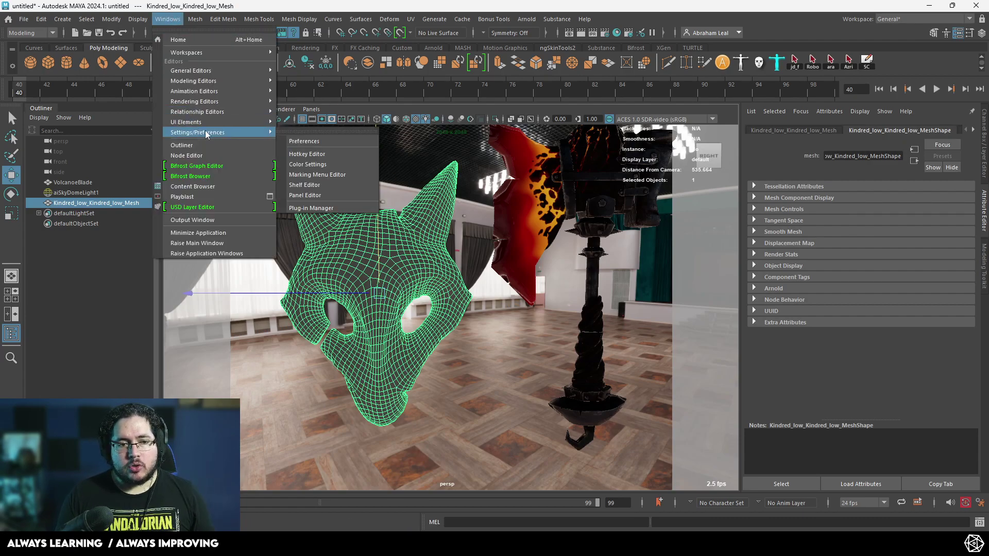
click(314, 204)
click(393, 97)
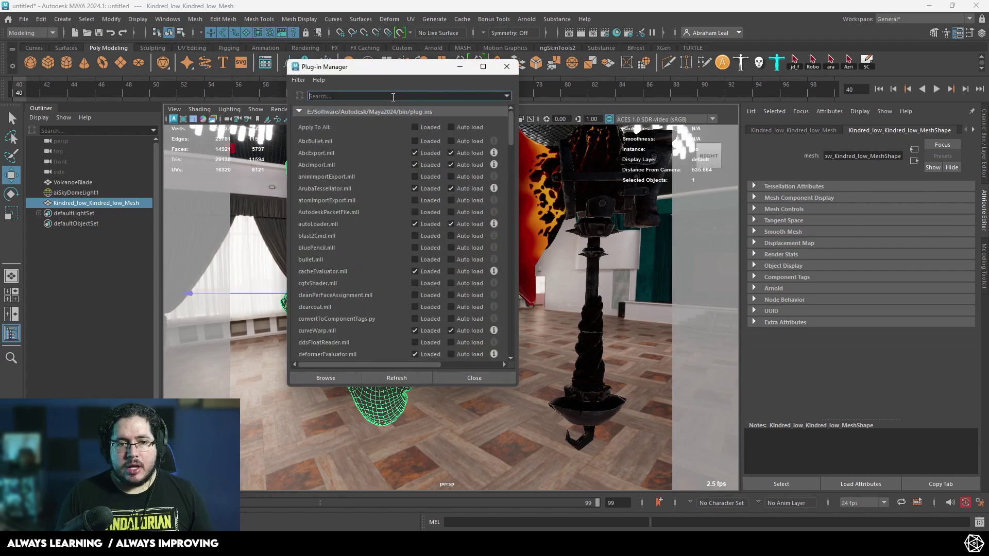
text(substa)
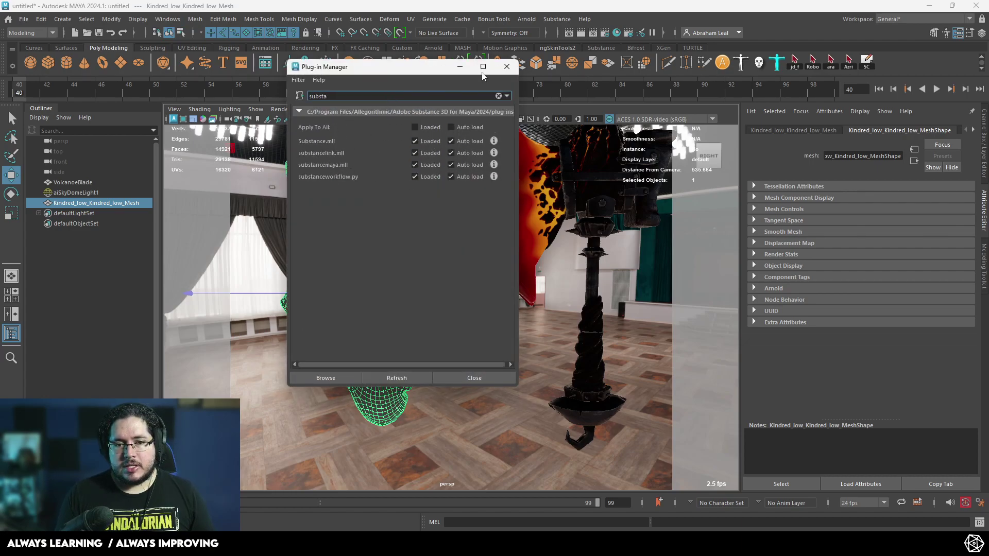
click(507, 66)
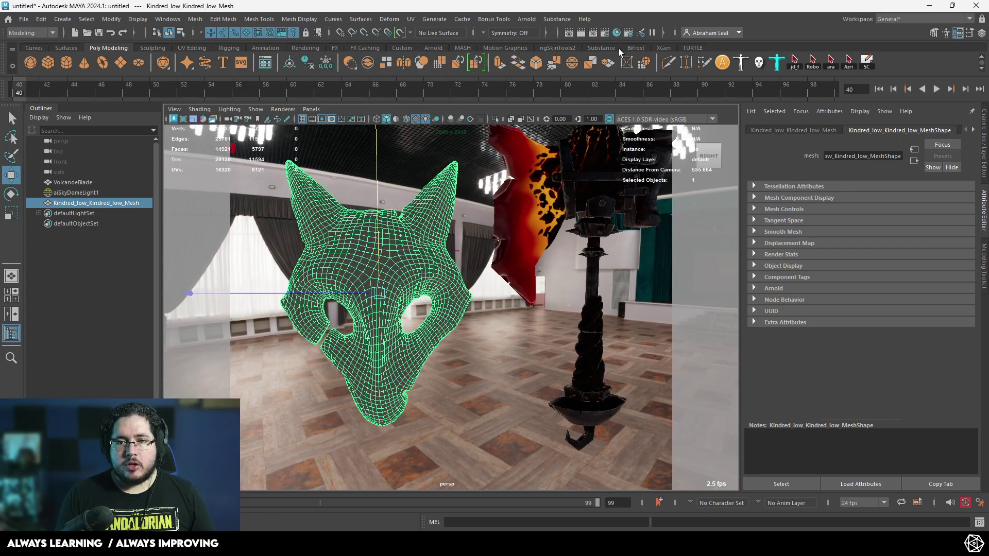
- Start Substance's Apply Workflow to Image Maps with the Arnold workflow and browse for multiple maps in the assets\Kindred folder
click(601, 47)
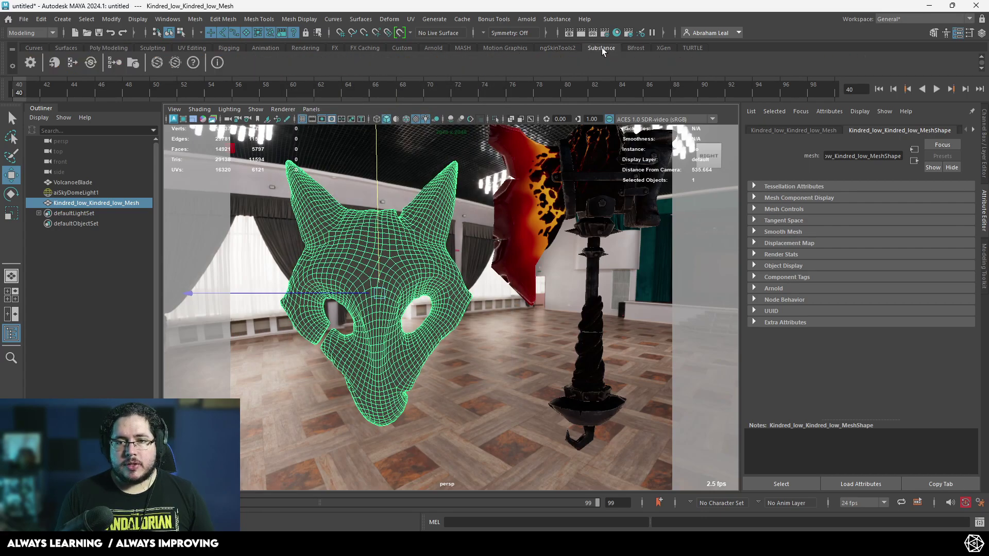
click(112, 69)
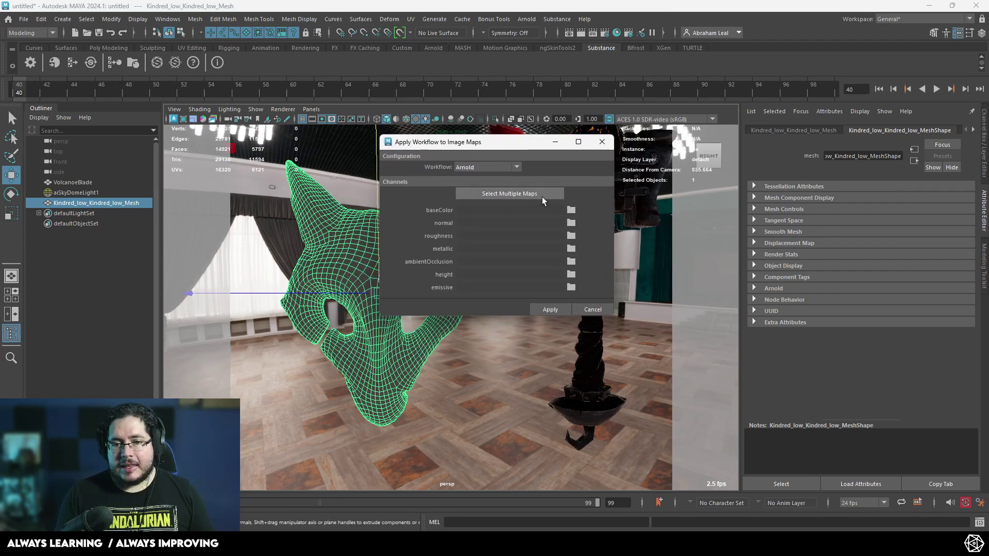
click(542, 194)
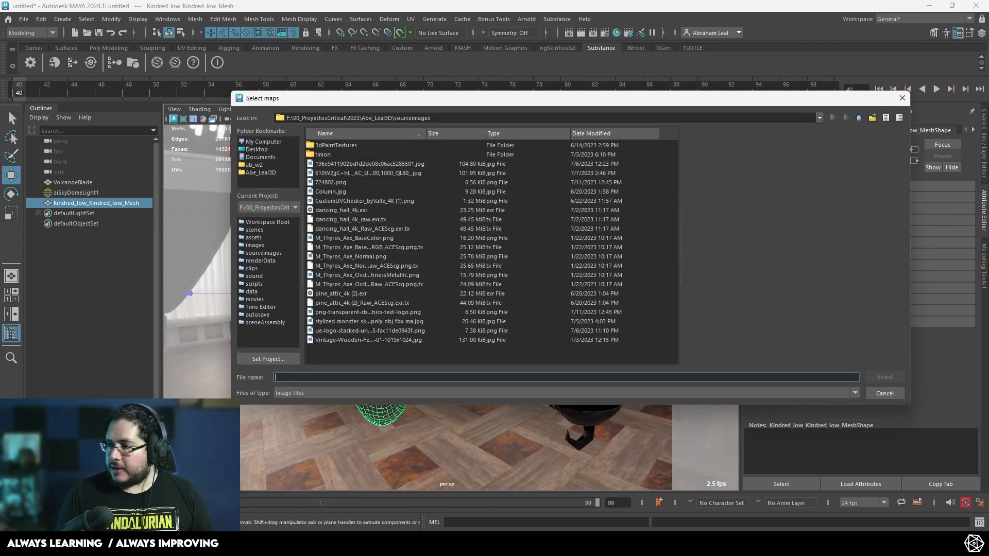
click(474, 117)
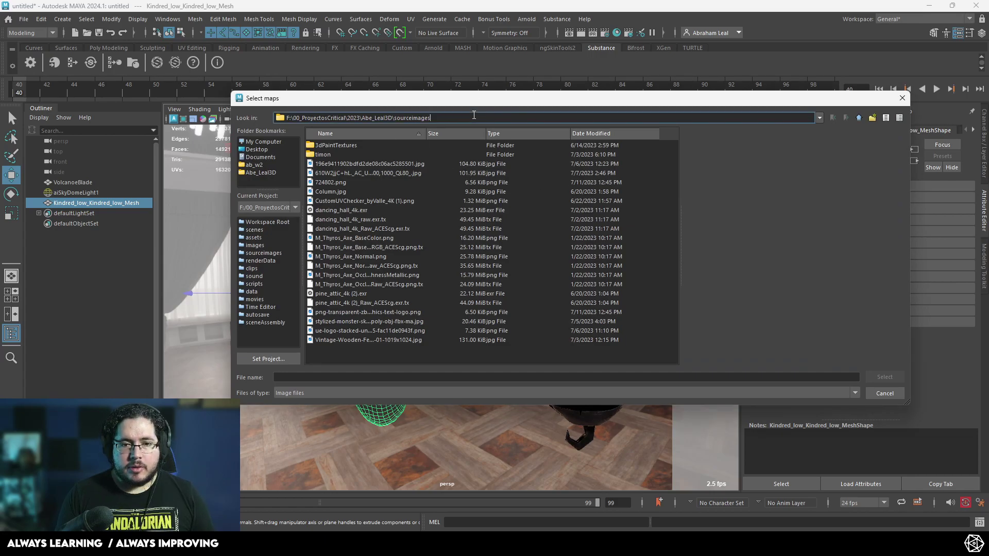
key(ctrl+a)
text(F:\00_ProyectosCritical\2023\Abe_Leal3D\assets\Kindred)
key(Return)
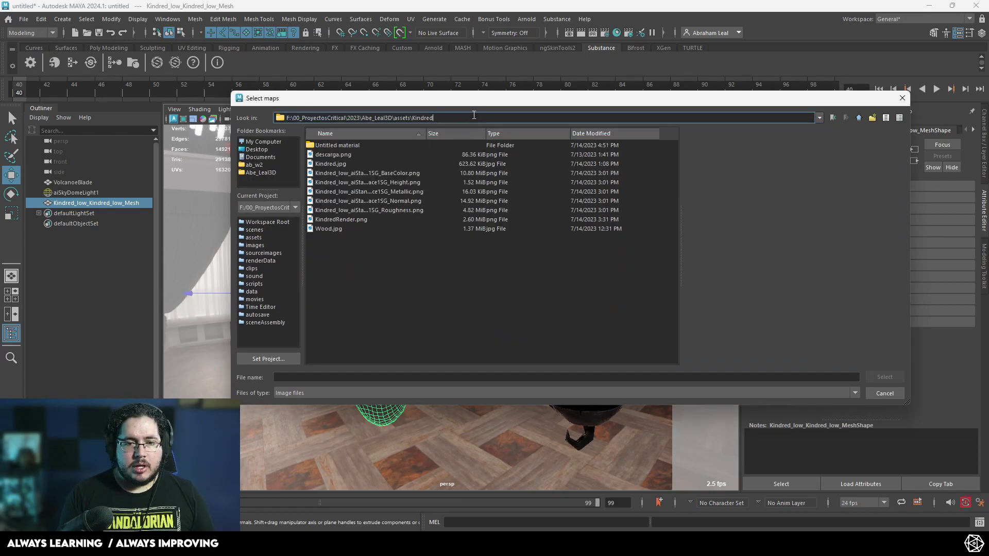
- Load the Kindred_low BaseColor, Metallic, Normal and Roughness maps into the workflow's channels and apply it
click(401, 174)
ctrl+click(397, 192)
ctrl+click(397, 201)
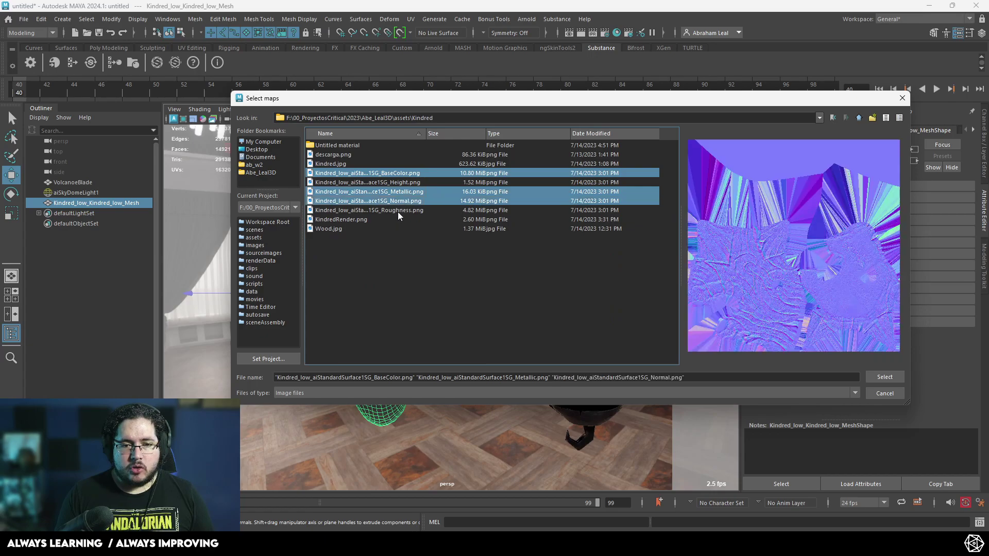
ctrl+click(397, 210)
click(885, 377)
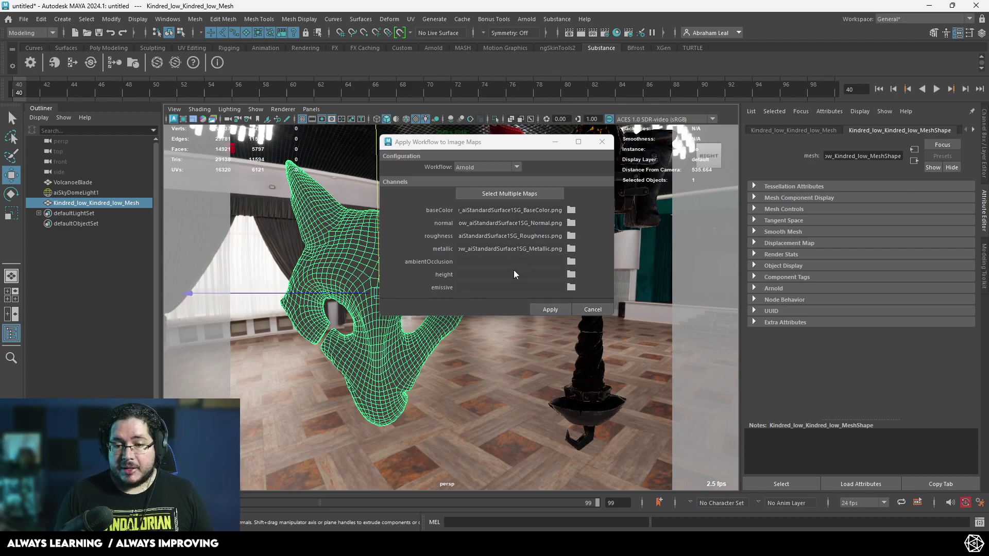
click(548, 310)
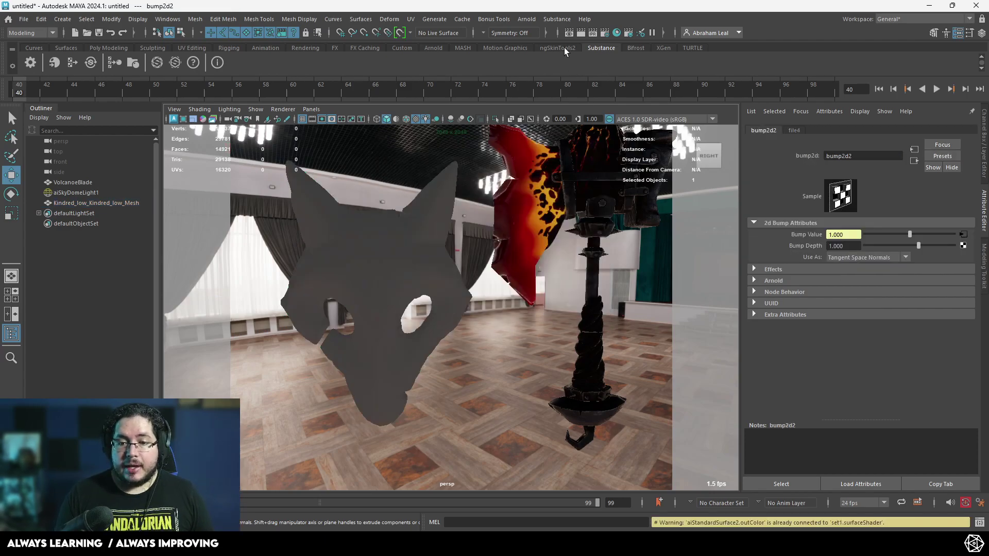
- Graph the input and output connections of the aiStandardSurface2 material in the Hypershade
click(616, 33)
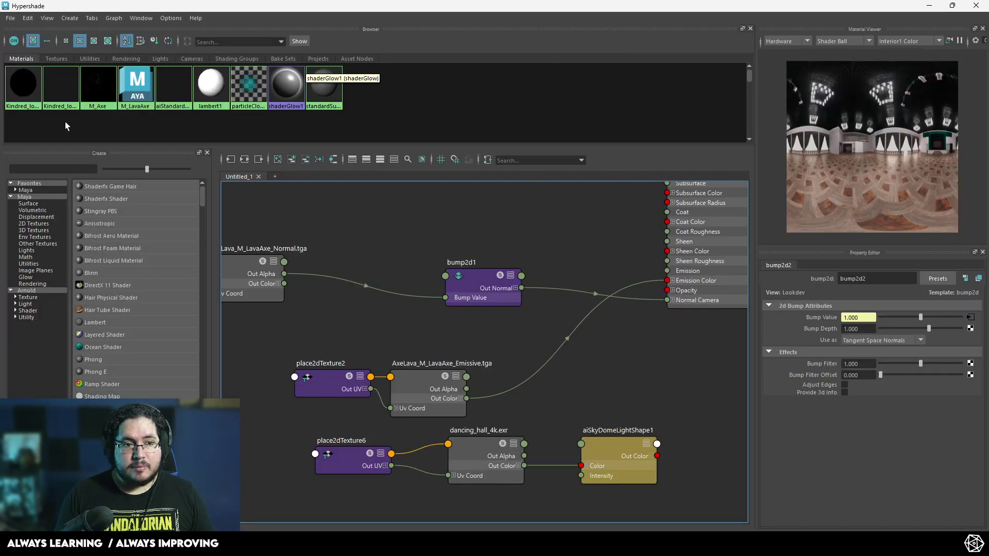
click(175, 86)
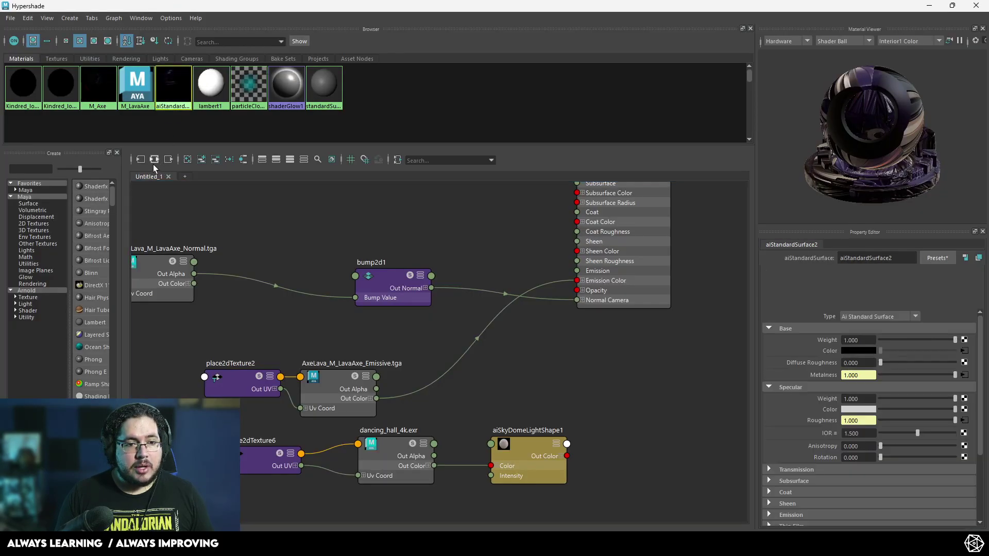
click(154, 161)
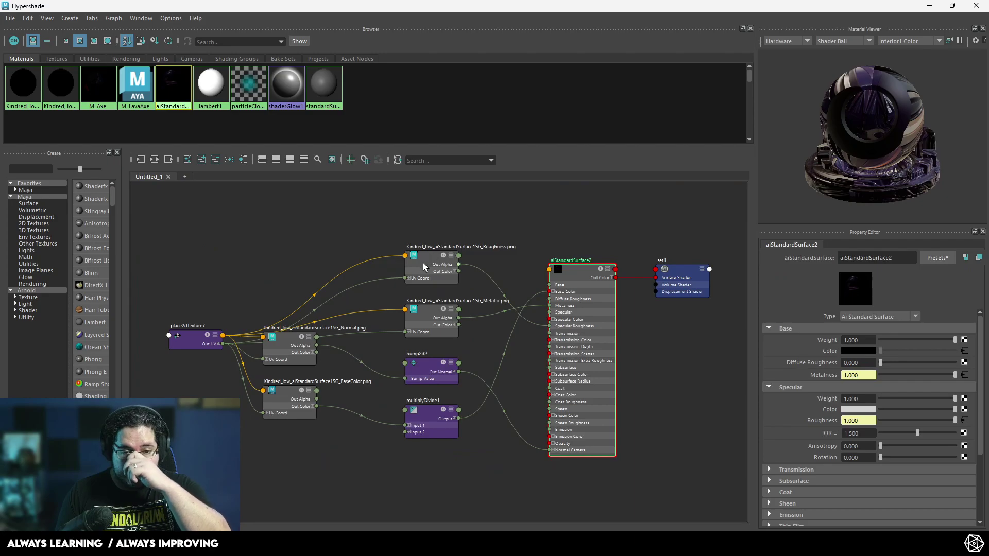
- Spread out the Roughness, Metallic and bump2d2 nodes in the graph and inspect their attributes and those of multiplyDivide1
drag(422, 263, 419, 219)
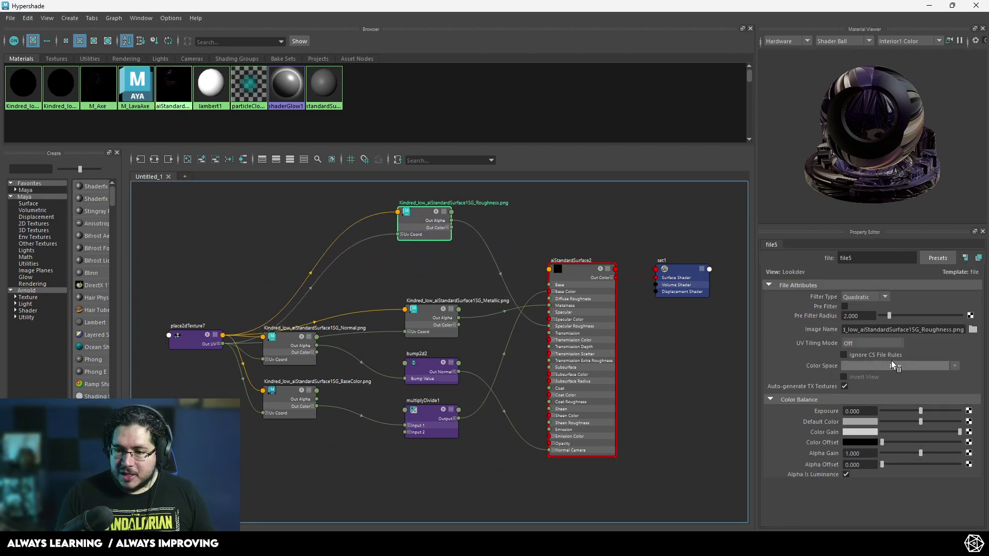
drag(440, 323, 434, 296)
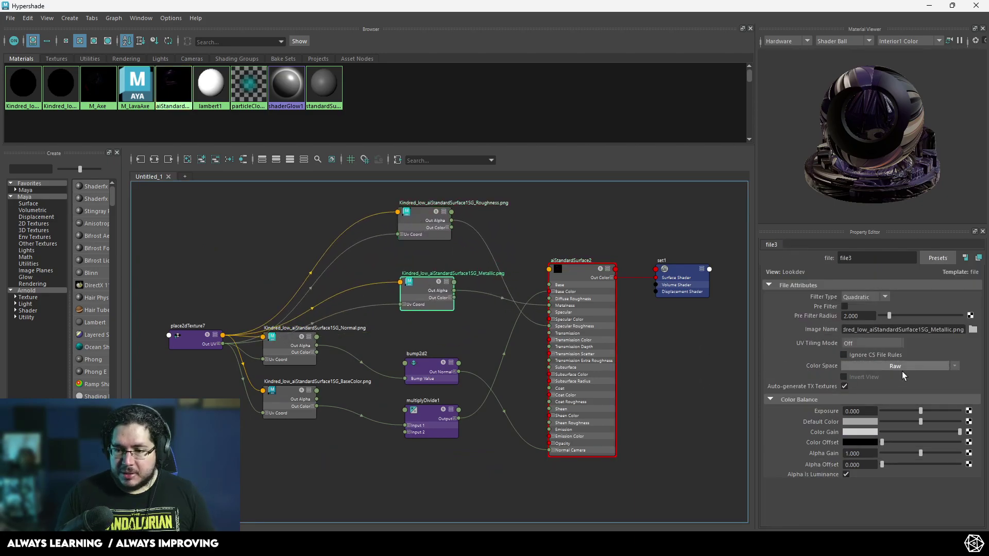
drag(419, 379, 405, 359)
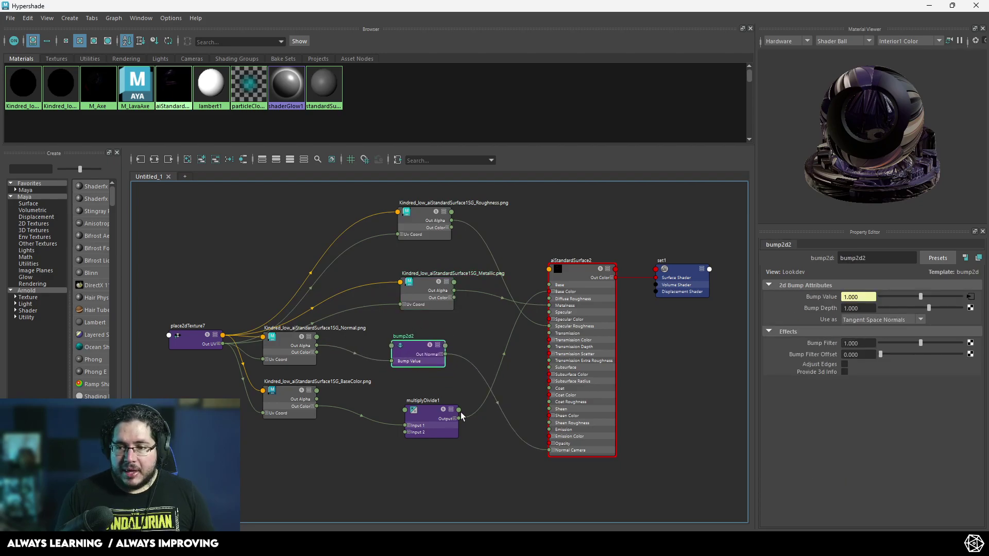
click(426, 422)
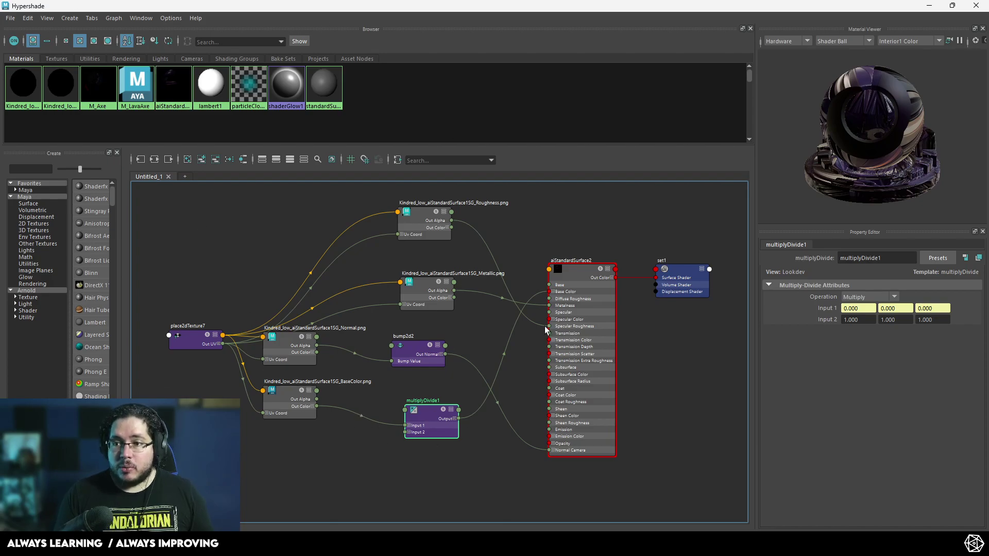
- Rename the aiStandardSurface2 material to M_kindred
click(610, 308)
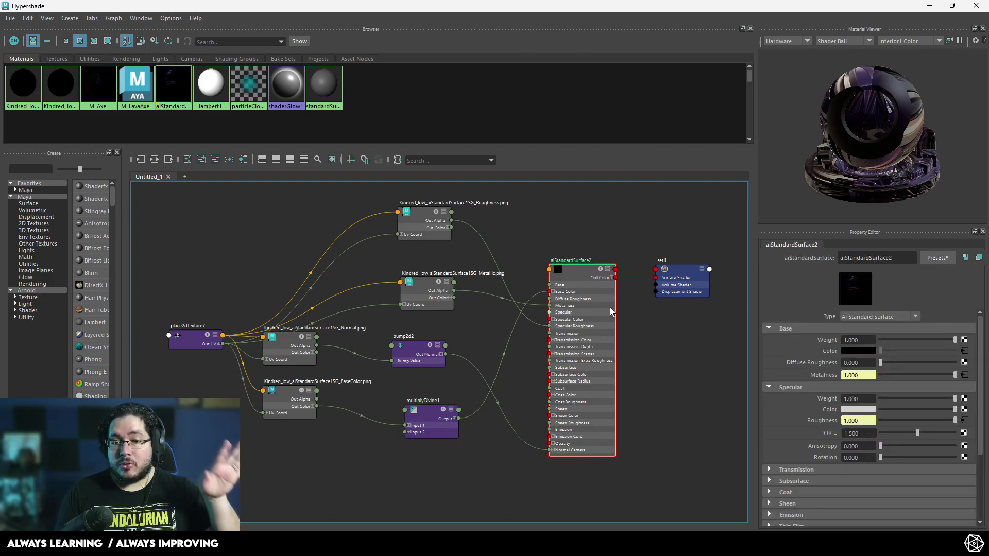
double_click(875, 258)
text(M_)
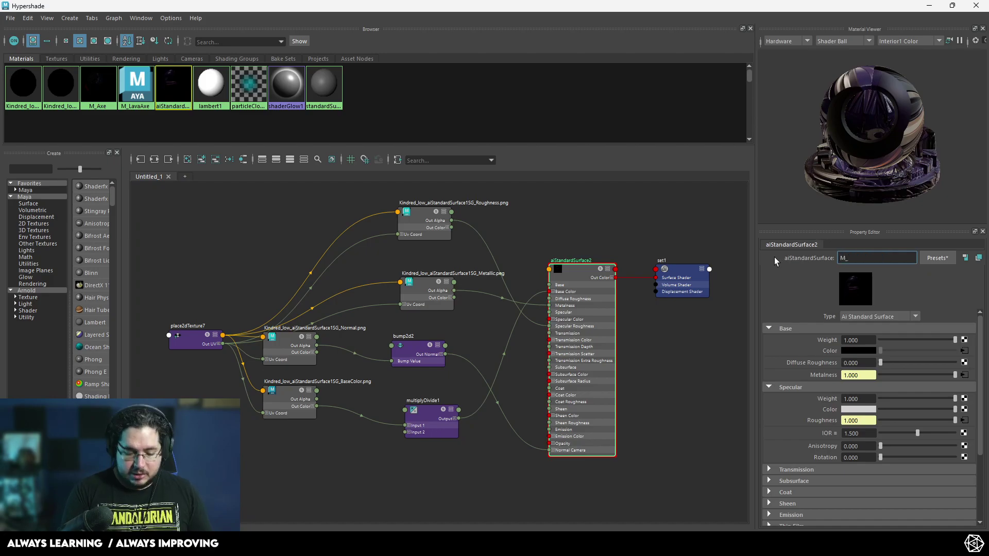
text(kindred)
key(Return)
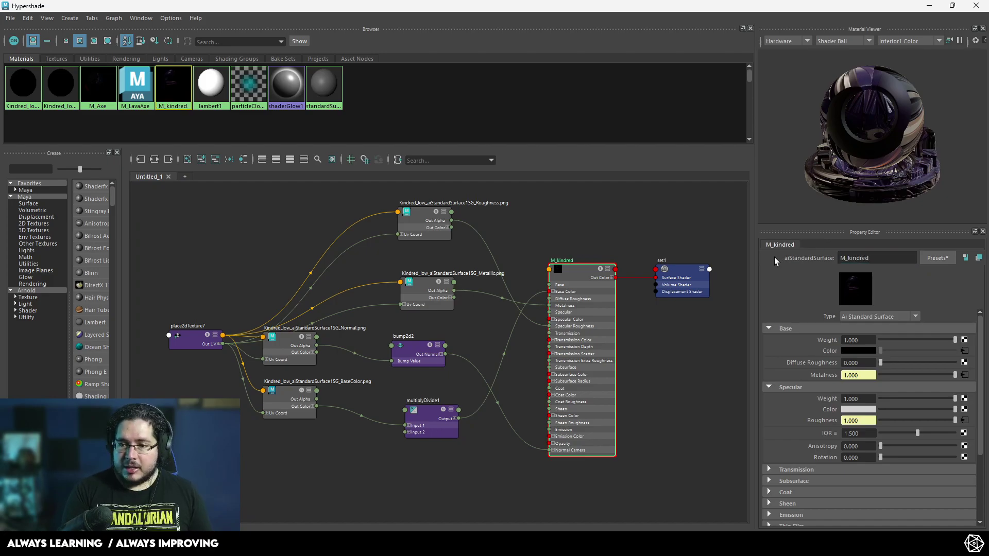
- Assign the existing M_kindred material to the wolf mask mesh in the perspective view
click(928, 6)
click(377, 278)
right_drag(377, 237, 382, 502)
click(474, 194)
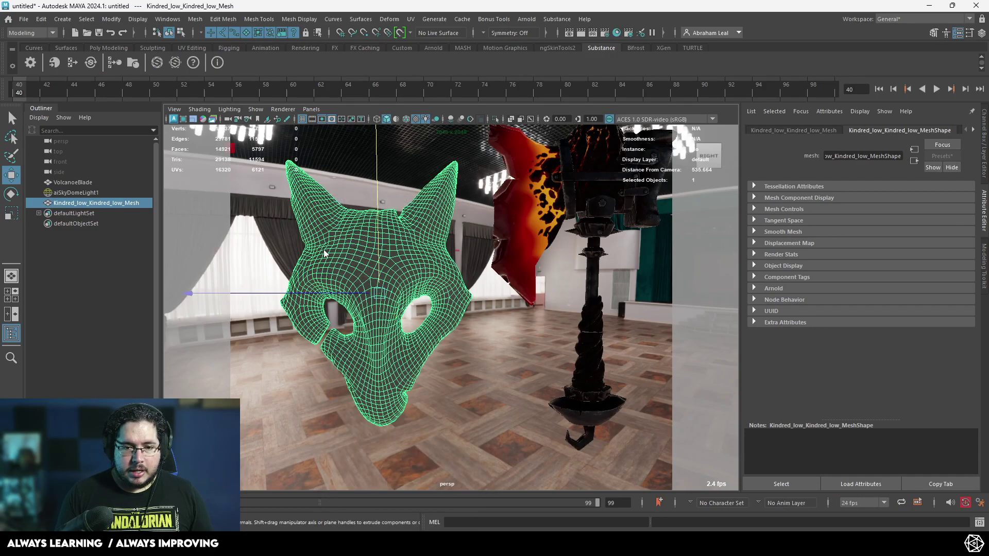
right_drag(324, 254, 433, 460)
click(450, 323)
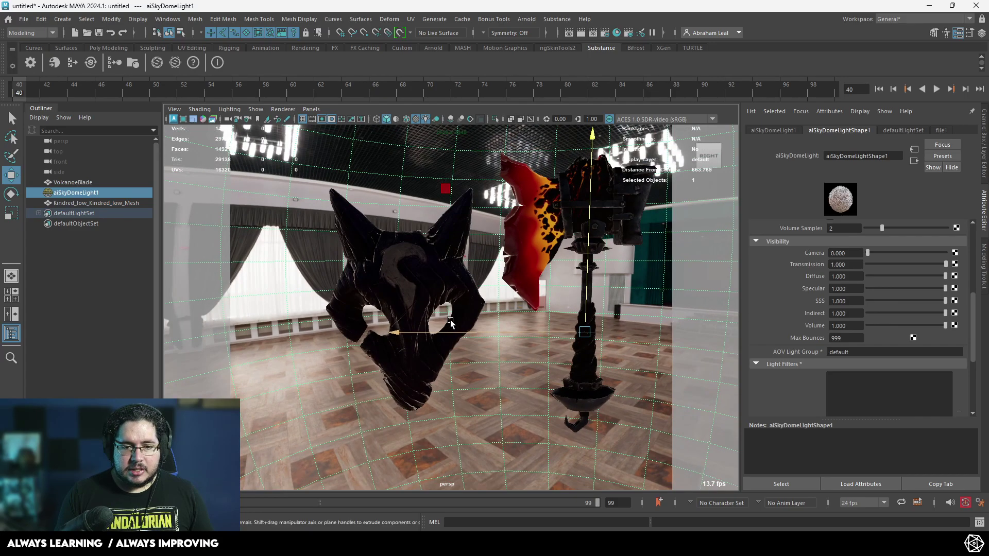
- Select the mask mesh again and check the M_kindred shading network in the Hypershade
click(451, 323)
alt+drag(451, 323, 390, 284)
click(616, 33)
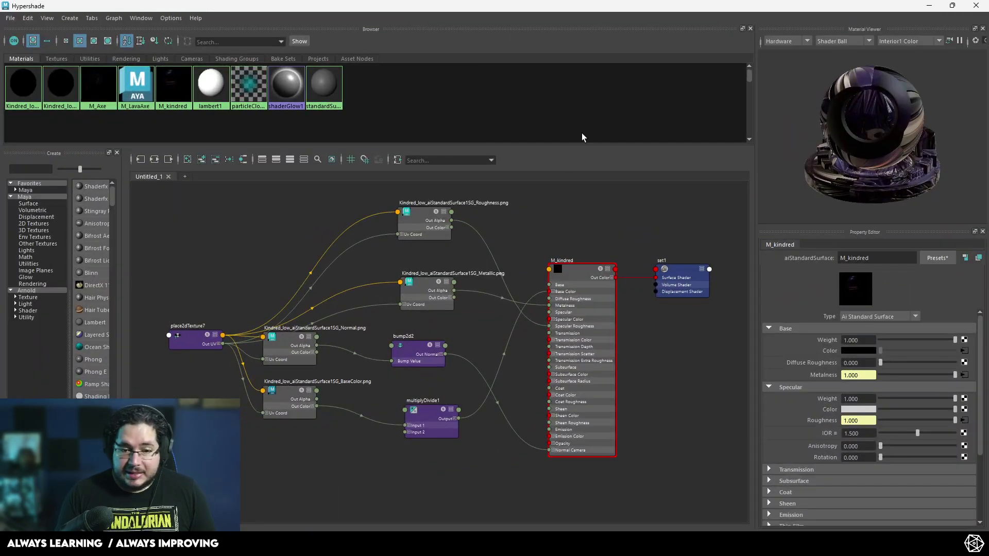
click(929, 6)
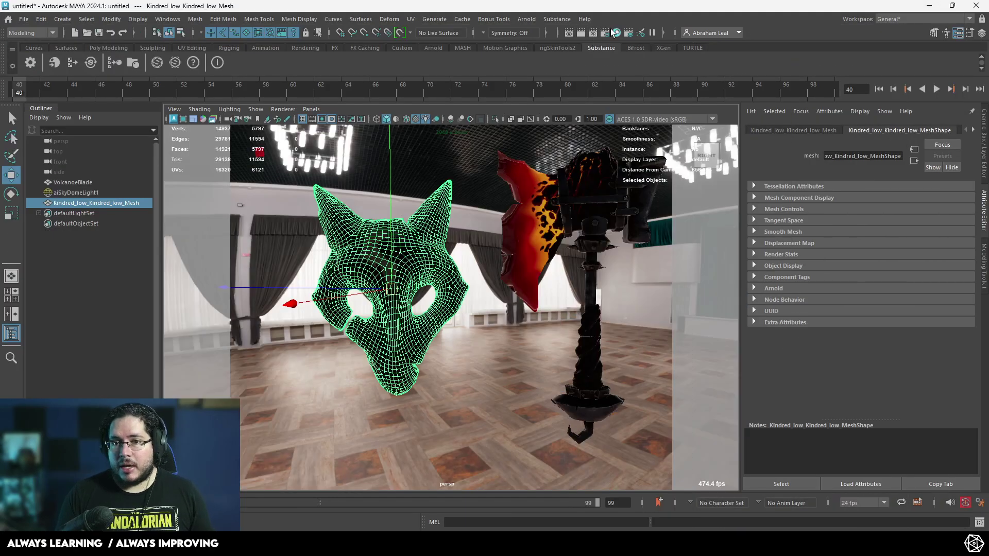
- Render the mask and the lava axe together in the Arnold RenderView
click(535, 20)
click(543, 42)
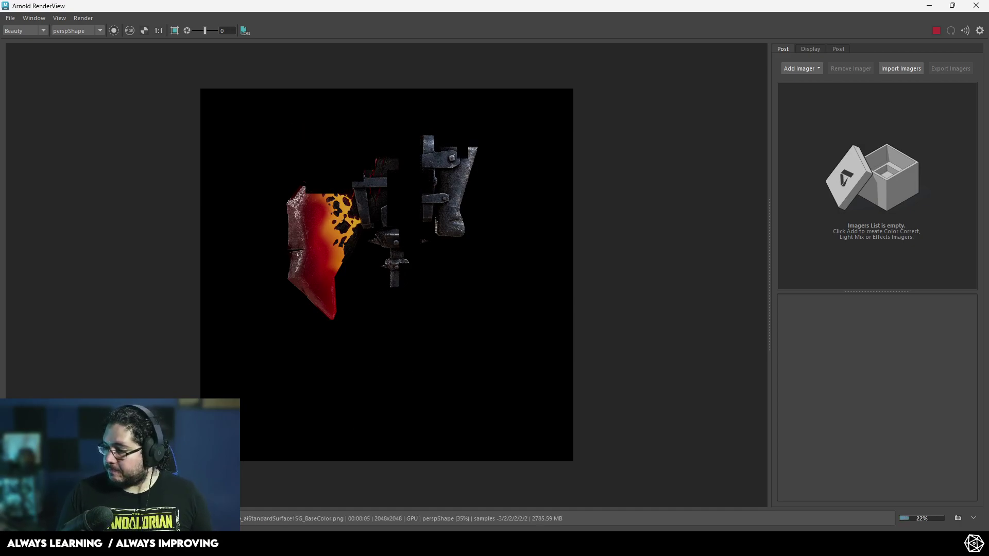
scroll(412, 314, down, 2)
scroll(412, 314, up, 3)
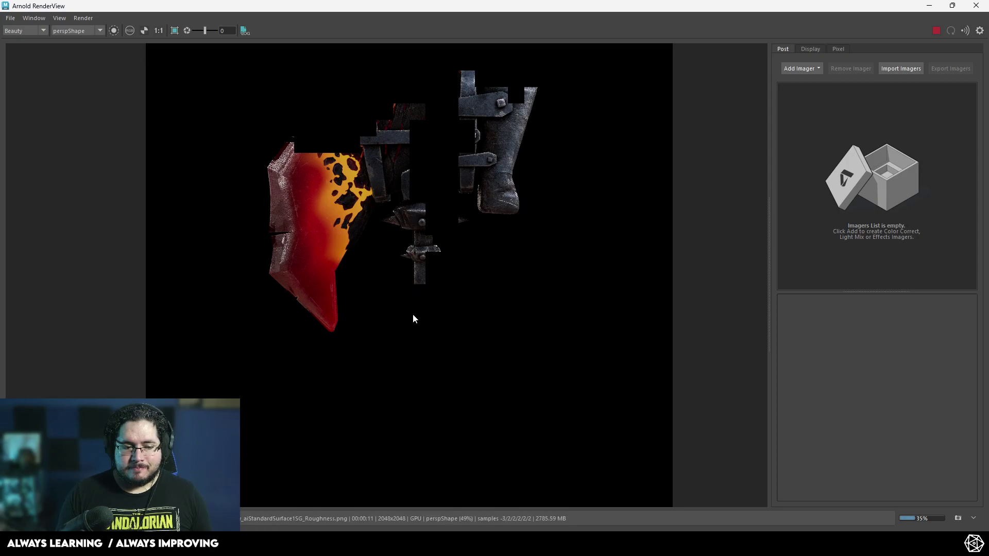
- Examine the rendered mask's surface detail up close, then compare the whole mask with the axe
scroll(353, 214, up, 4)
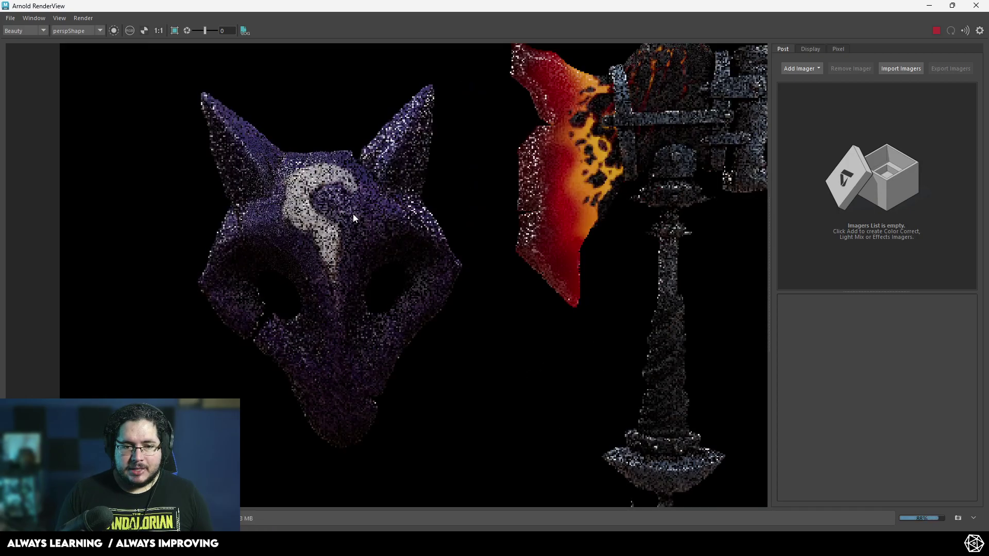
scroll(333, 236, down, 3)
scroll(338, 258, up, 4)
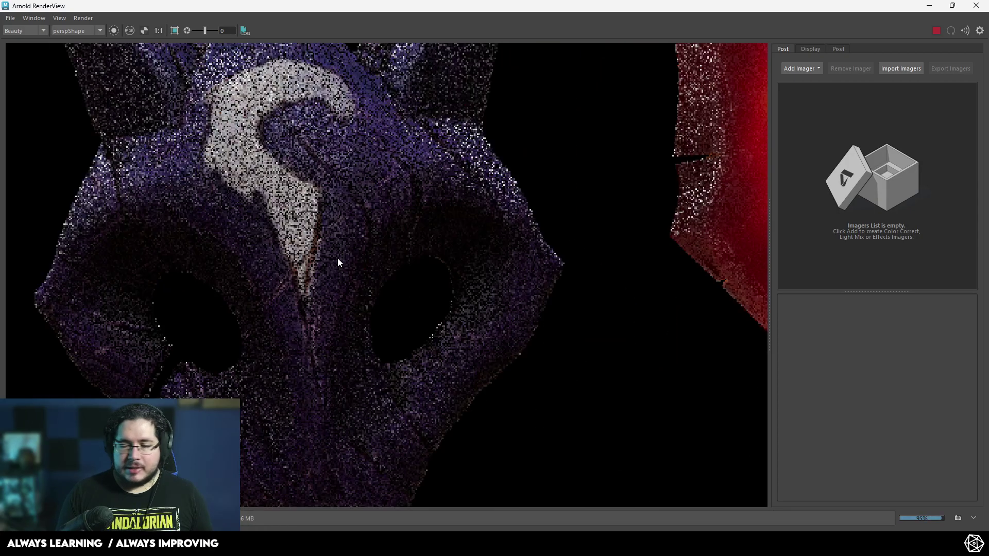
scroll(338, 258, down, 2)
scroll(338, 258, up, 3)
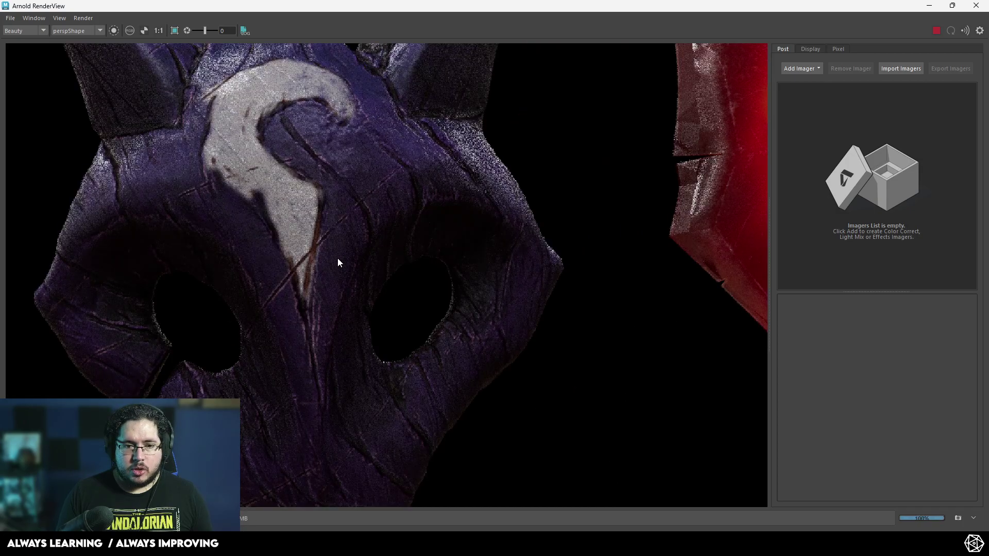
scroll(338, 258, down, 2)
scroll(337, 263, down, 2)
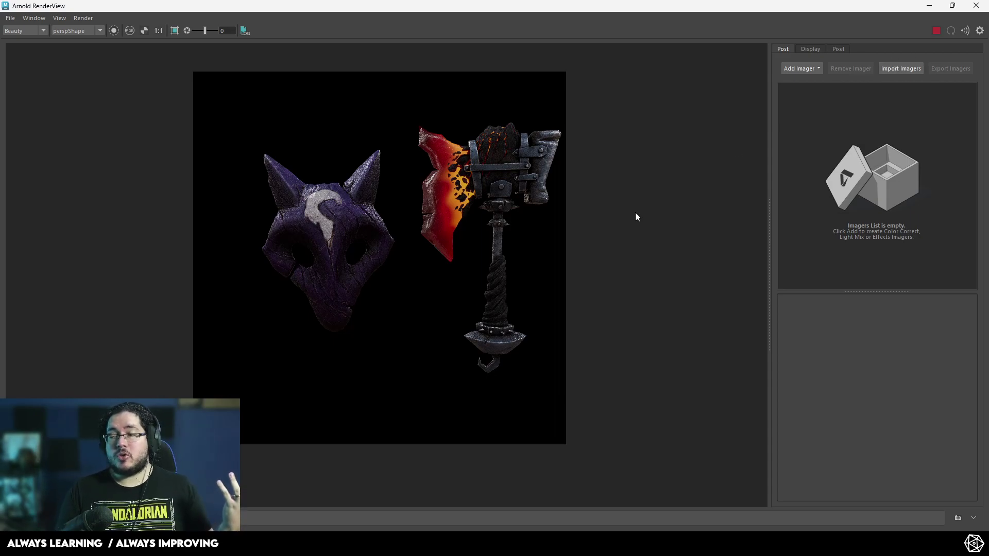
scroll(613, 278, up, 2)
middle_drag(681, 287, 684, 298)
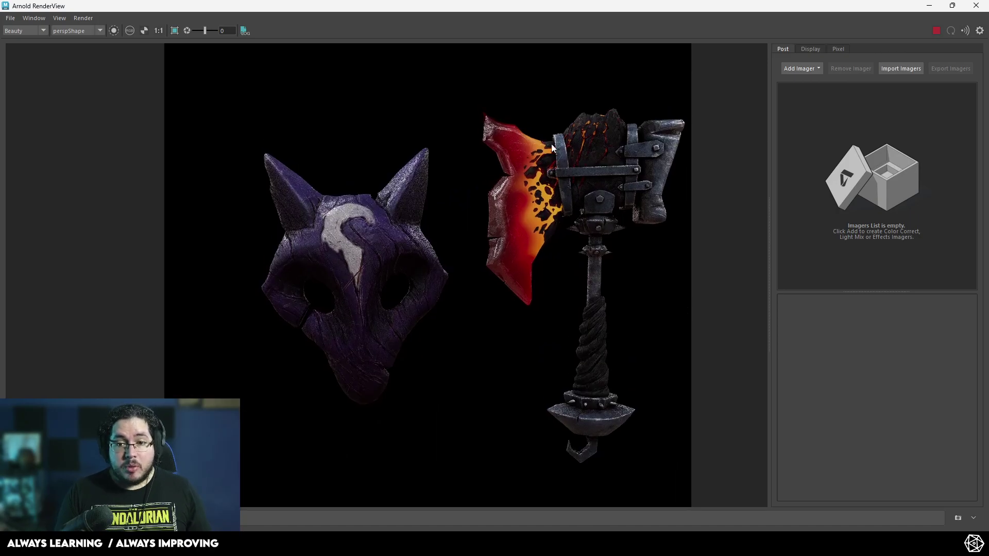